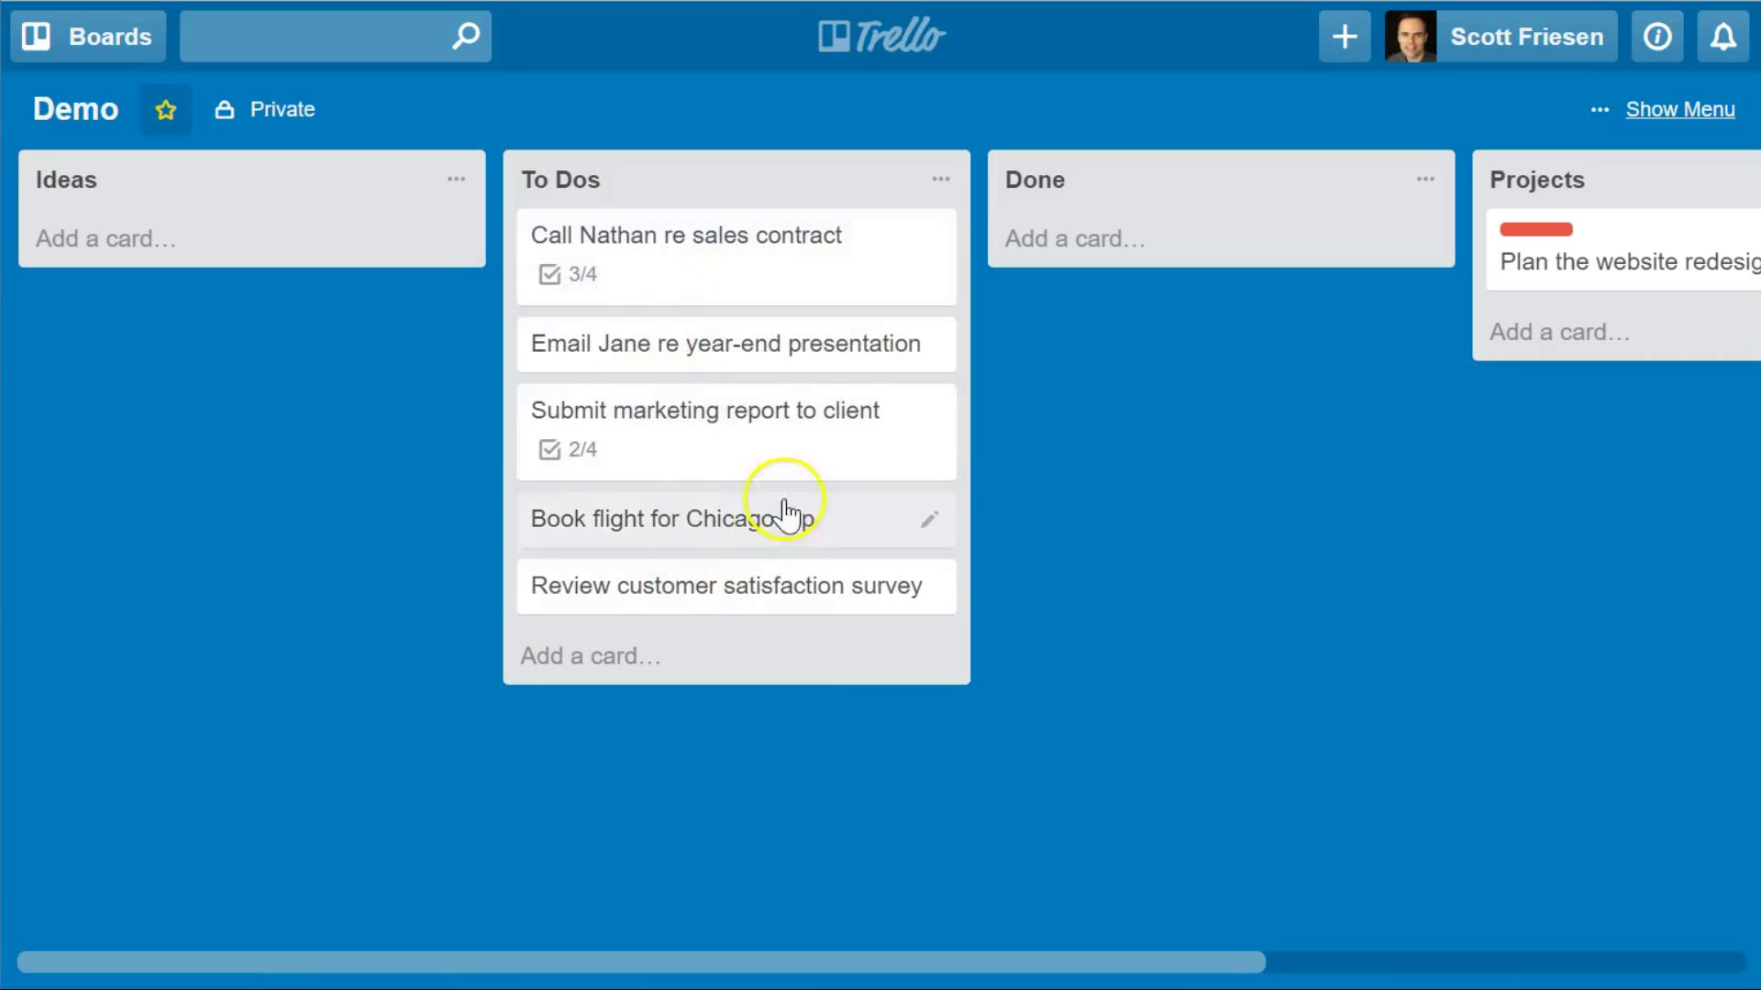
mouse_move(739, 361)
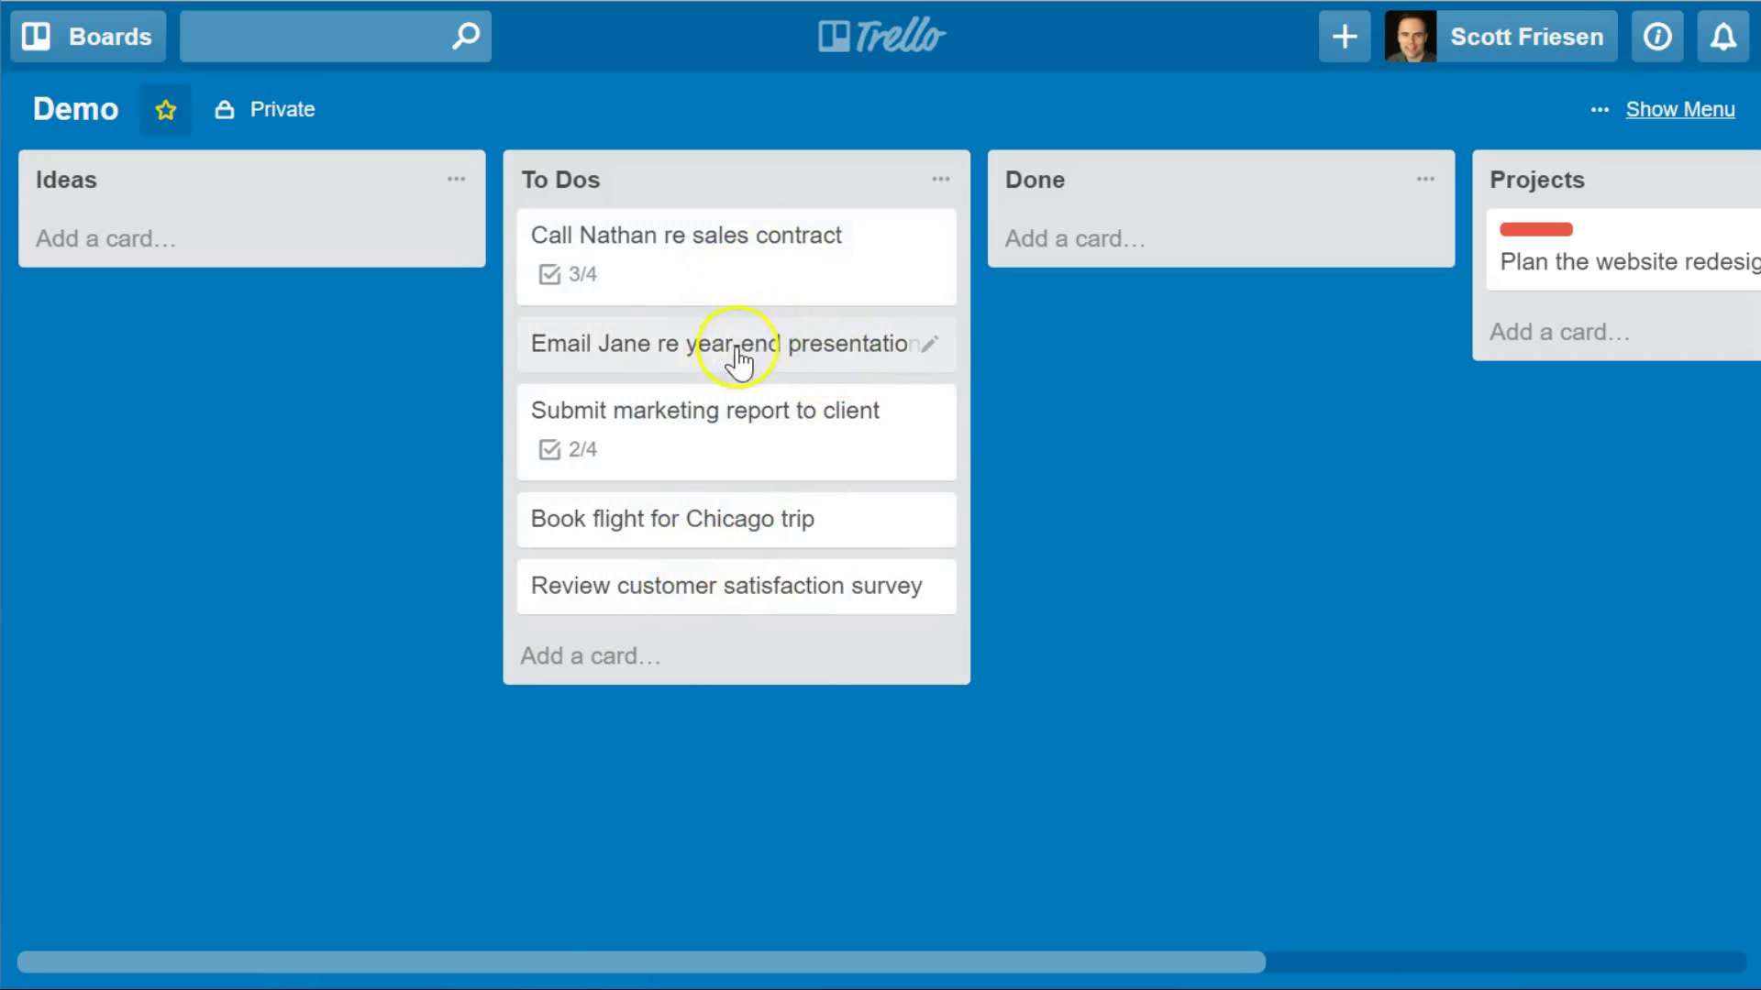
click(932, 348)
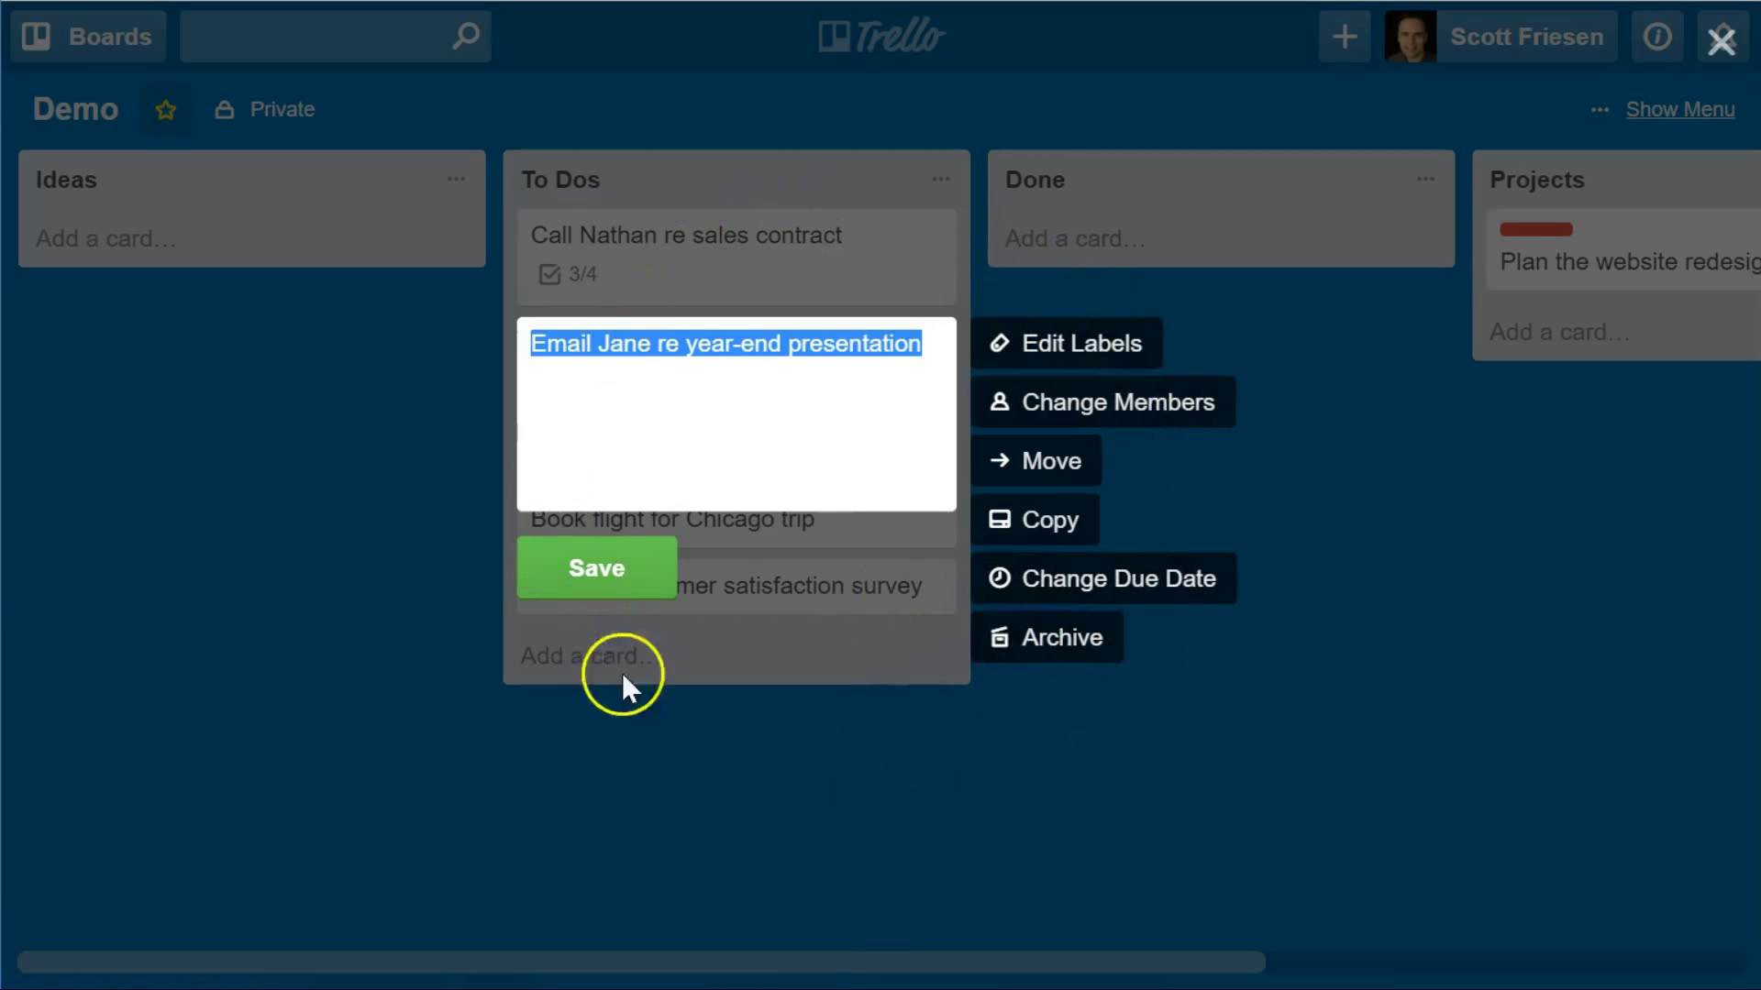
click(1281, 700)
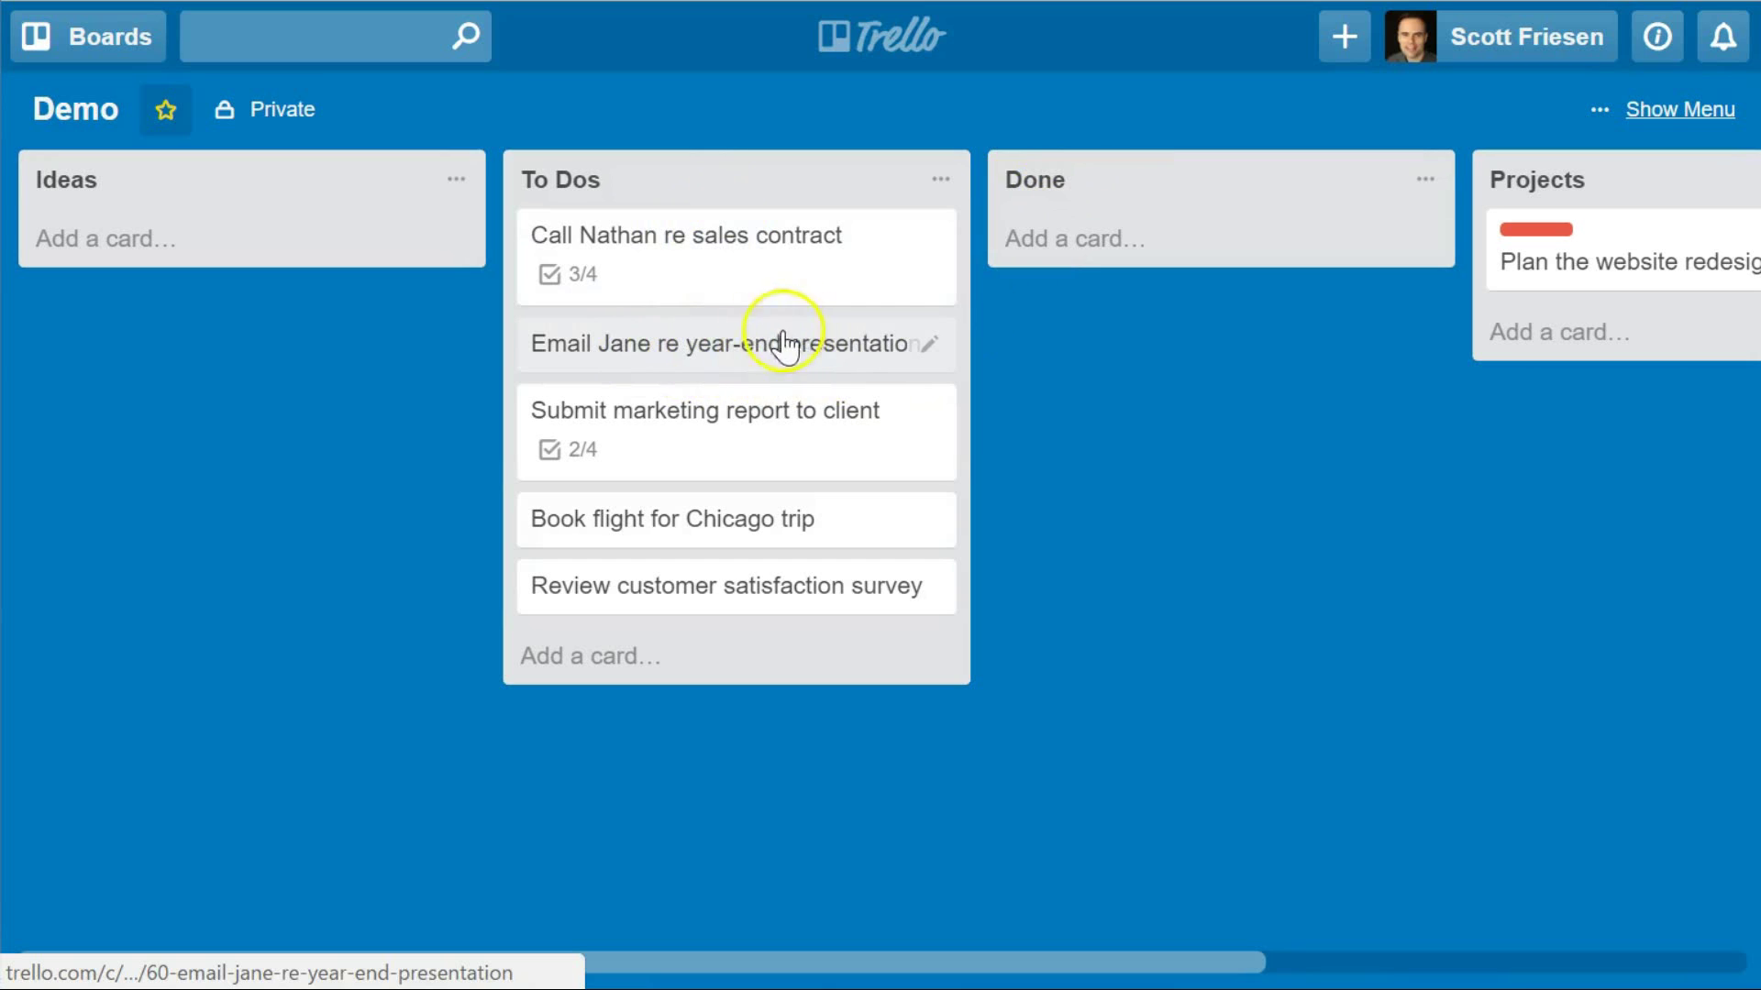
Move the year-end presentation email card and the "Book flight for Chicago trip" card from To Dos to Done.
drag(697, 353, 1211, 250)
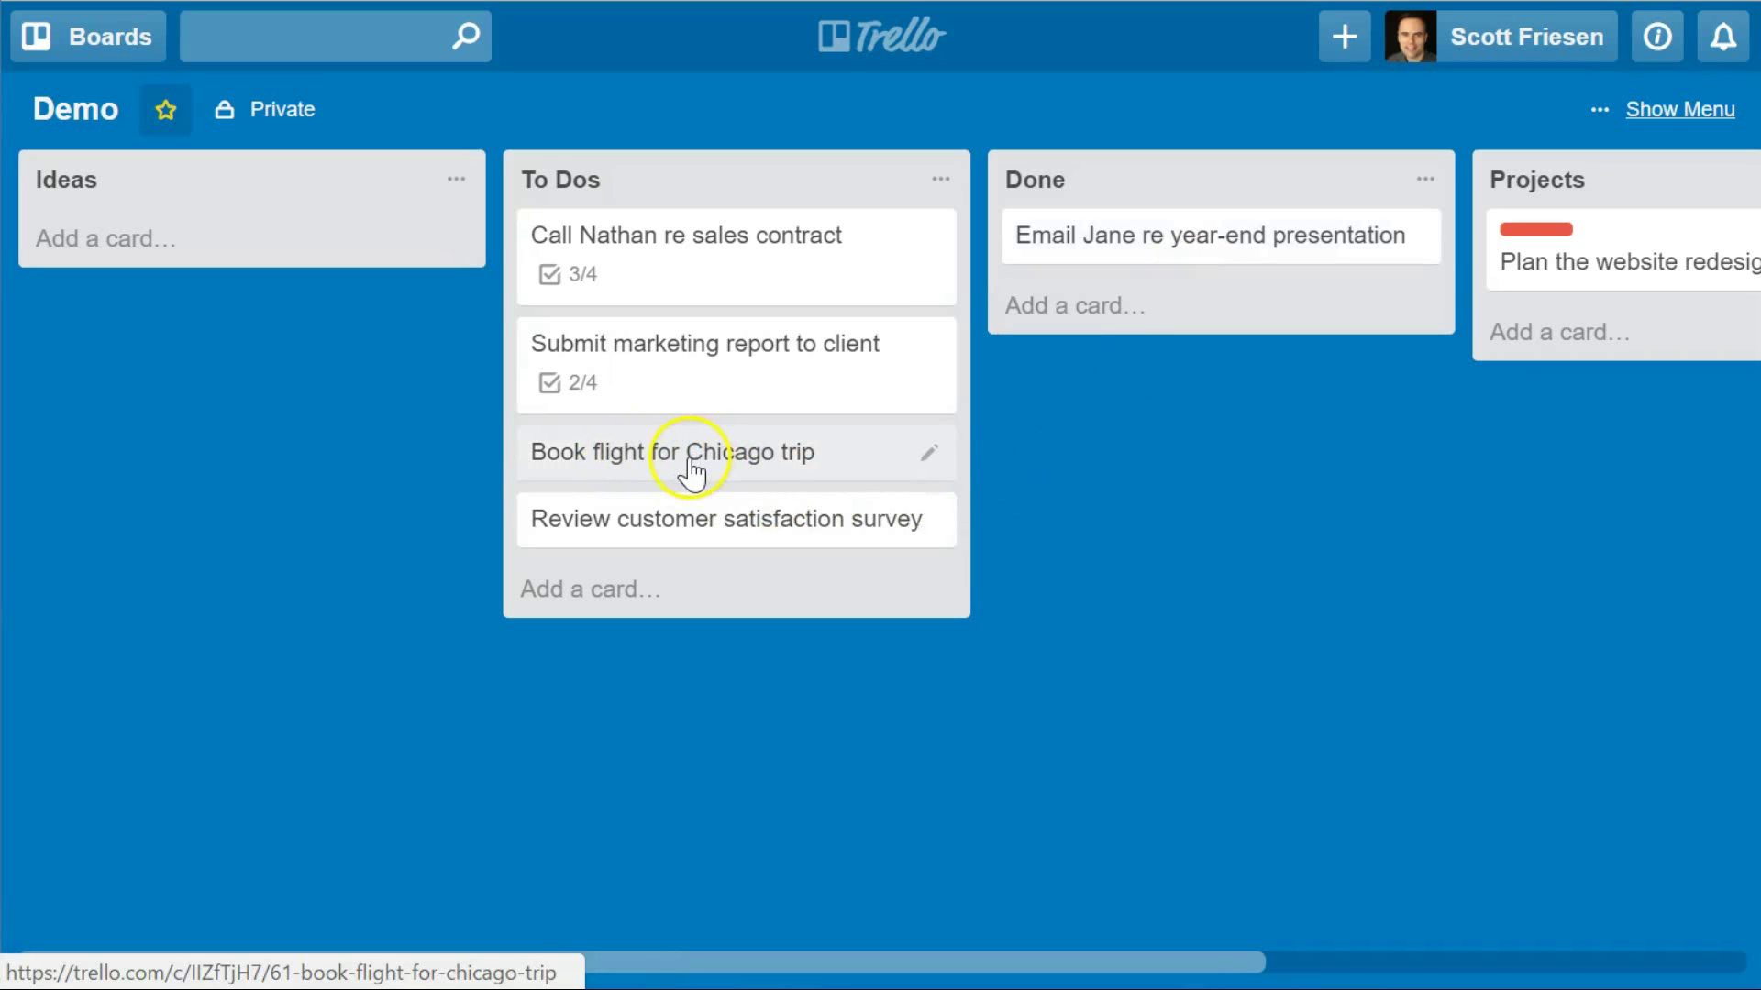
drag(690, 469, 1203, 321)
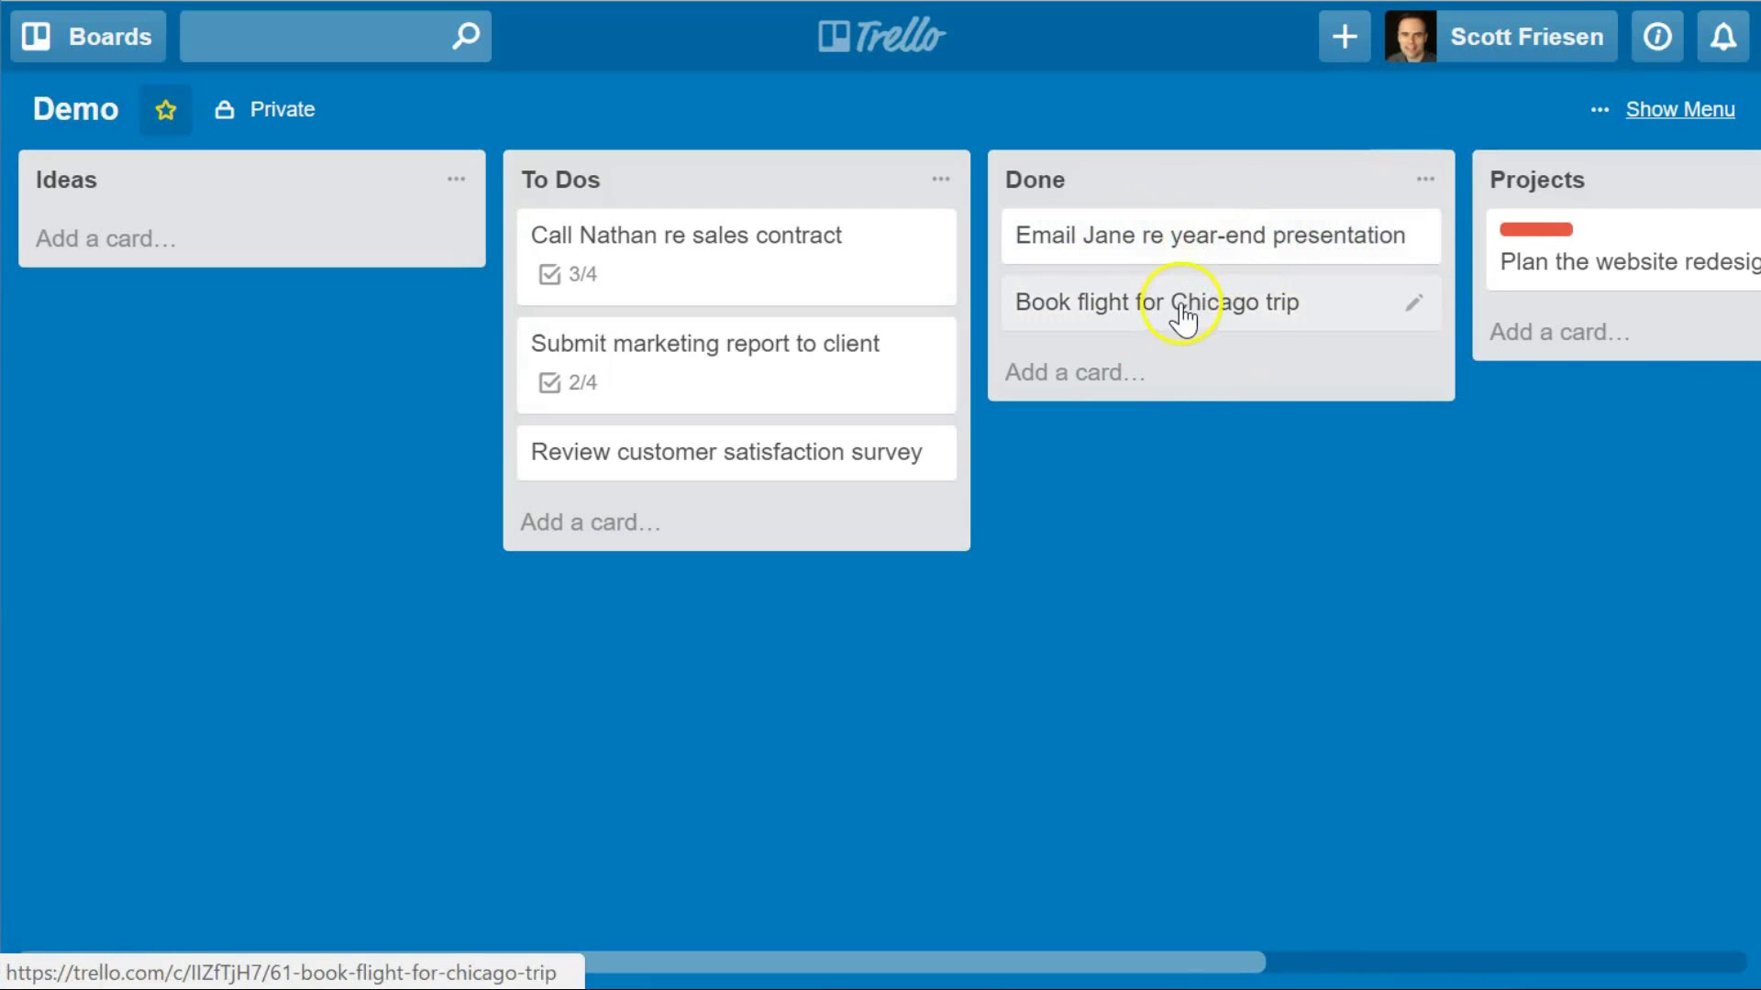
Move both cards from Done back to To Dos, placing them directly below the sales contract card with the email card first.
drag(1183, 316, 700, 362)
drag(1156, 260, 671, 347)
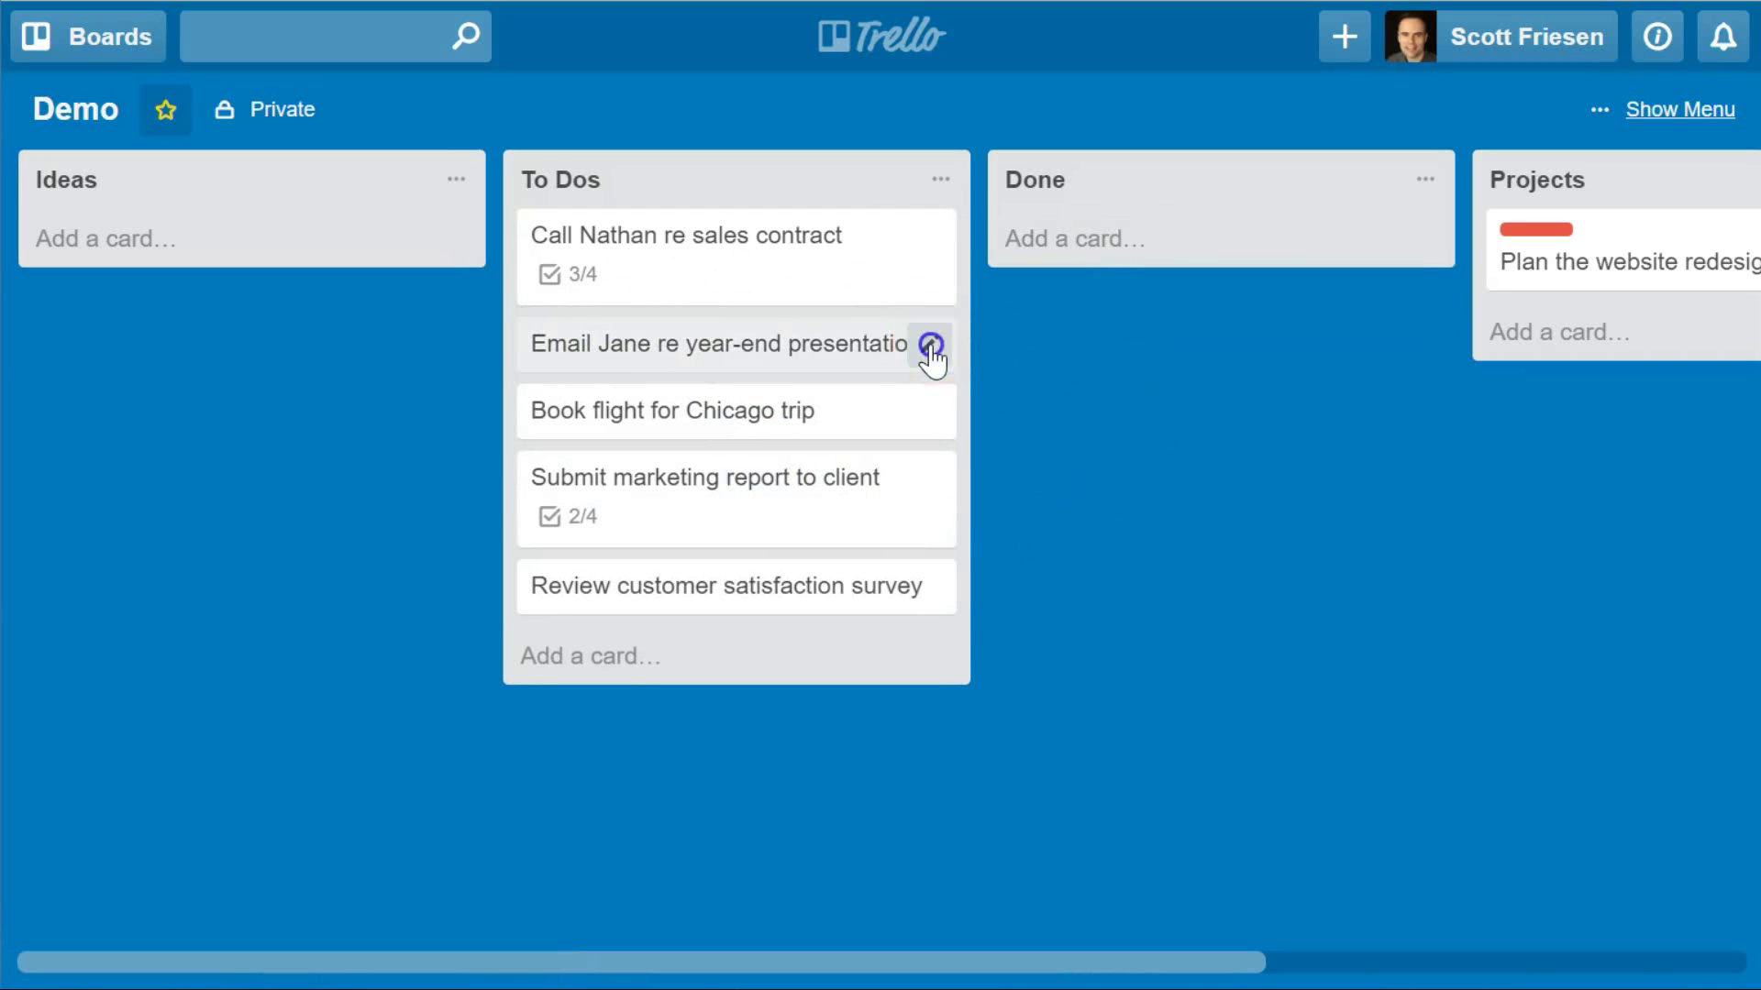
Apply the red "Completed" label to the year-end presentation email card in To Dos and save the card.
click(930, 347)
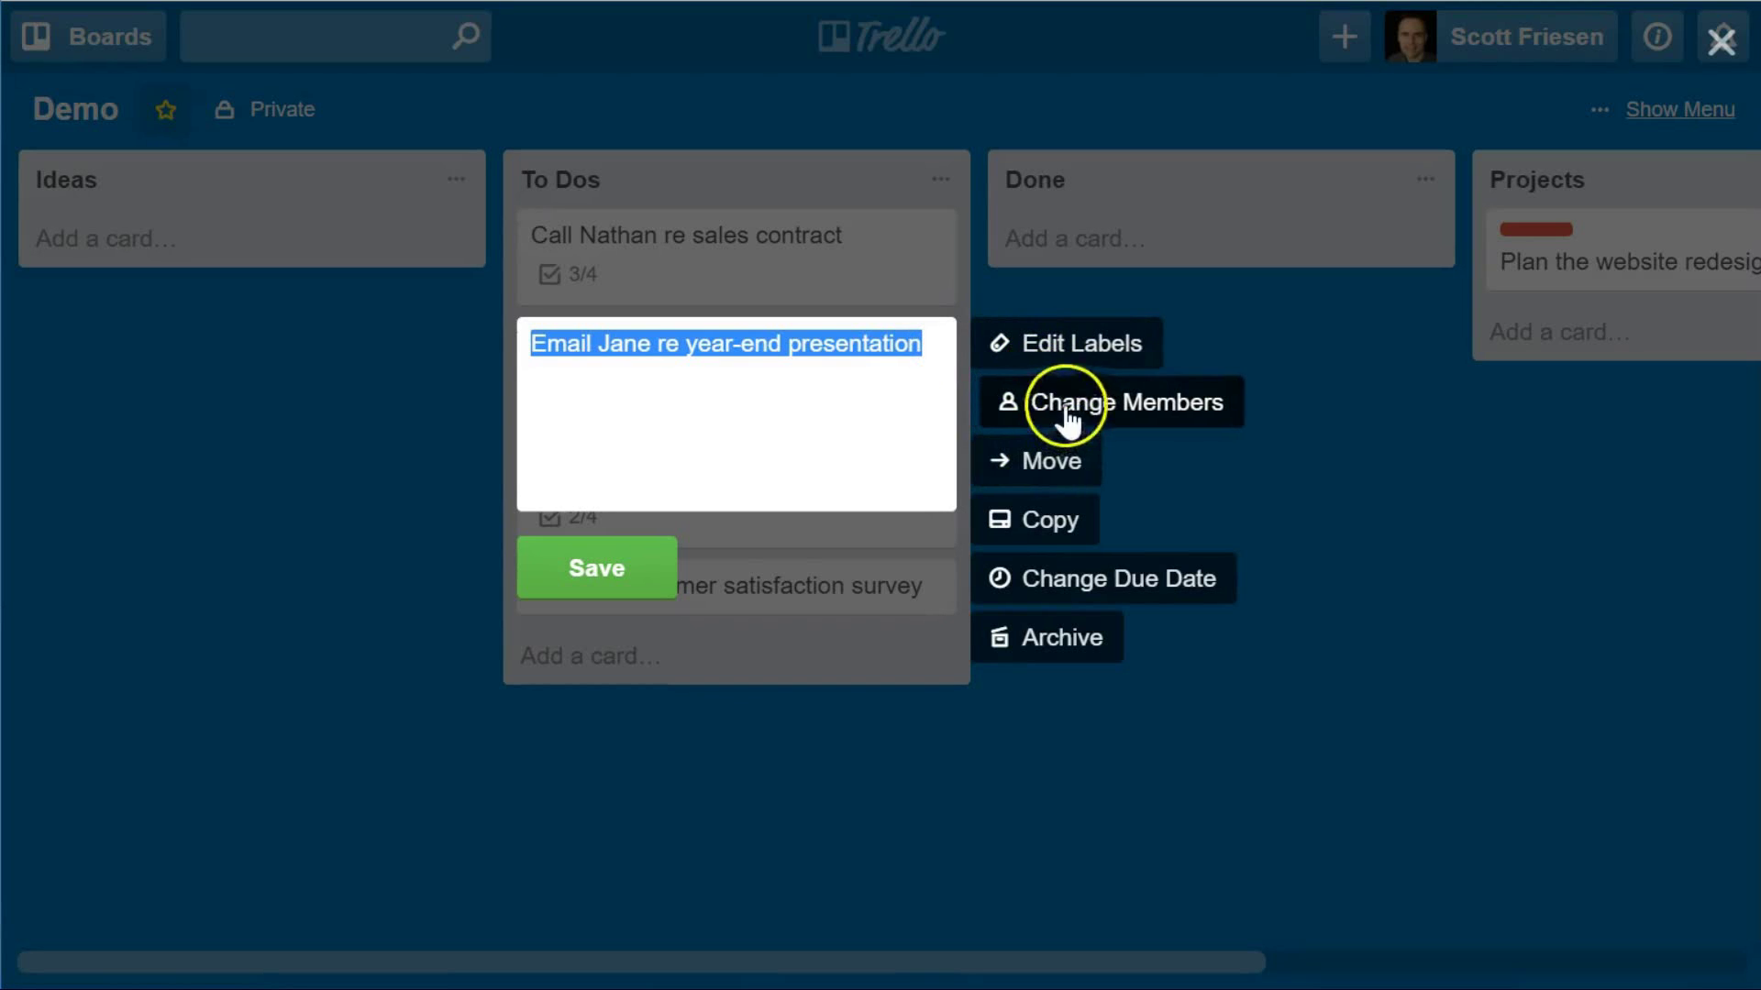
click(1064, 353)
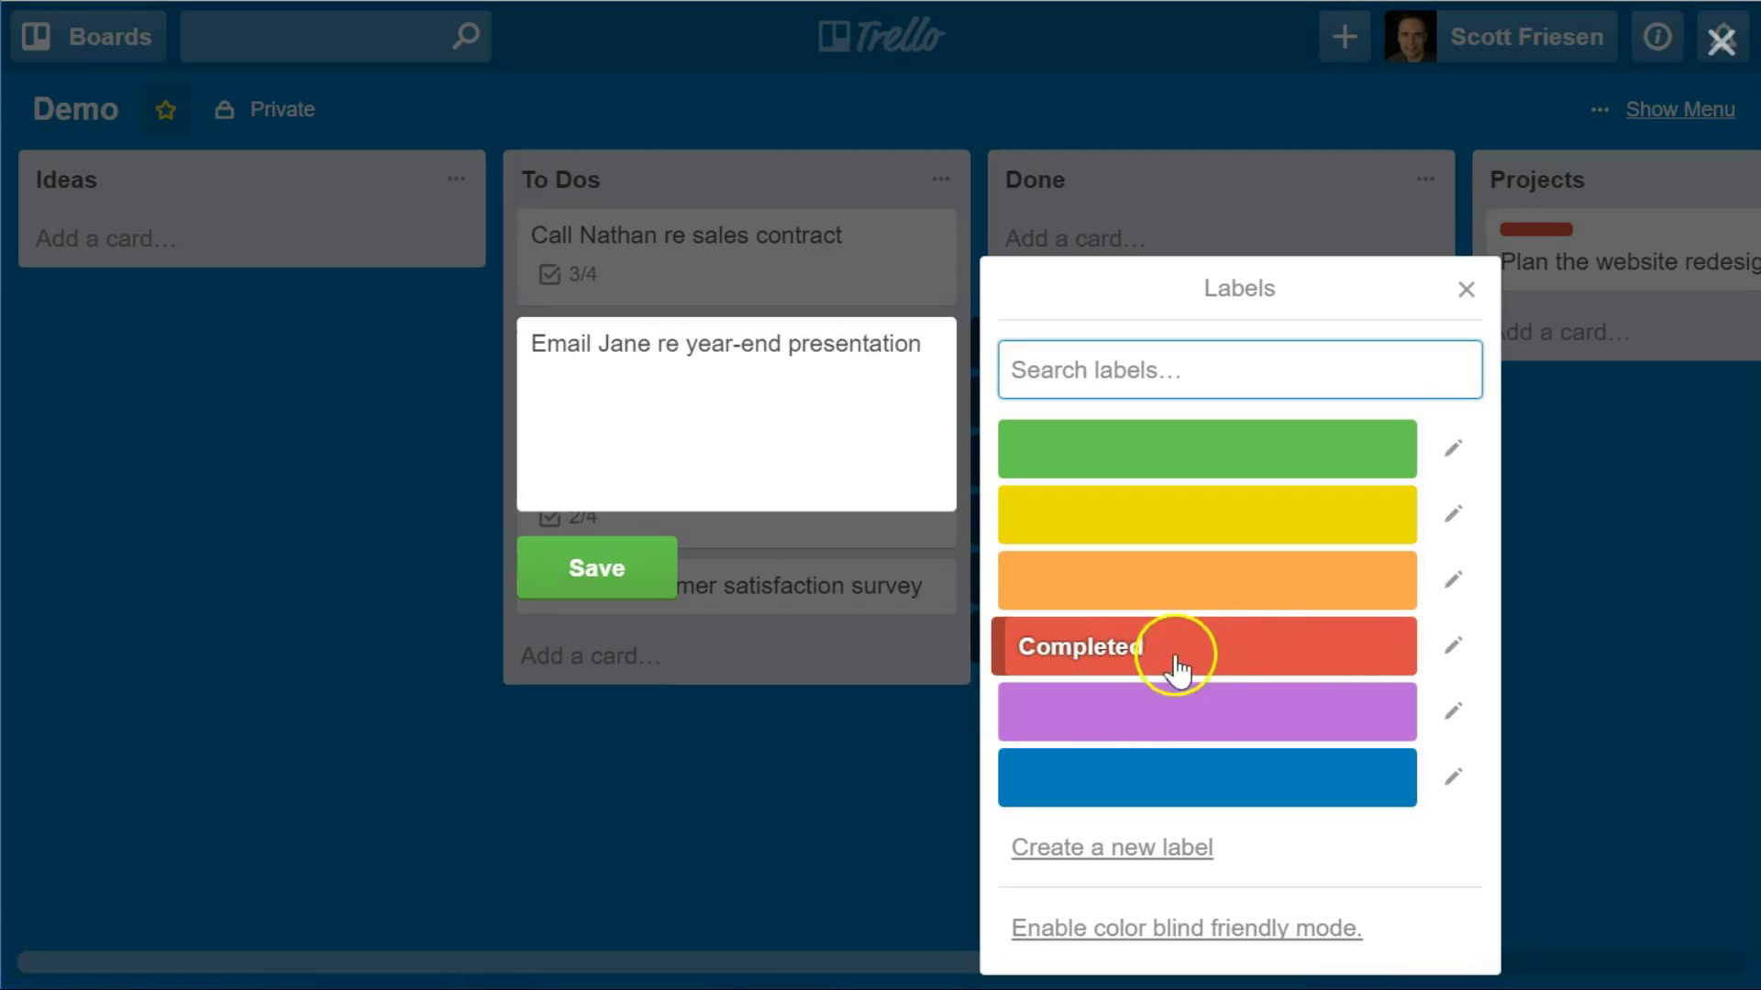
click(1145, 649)
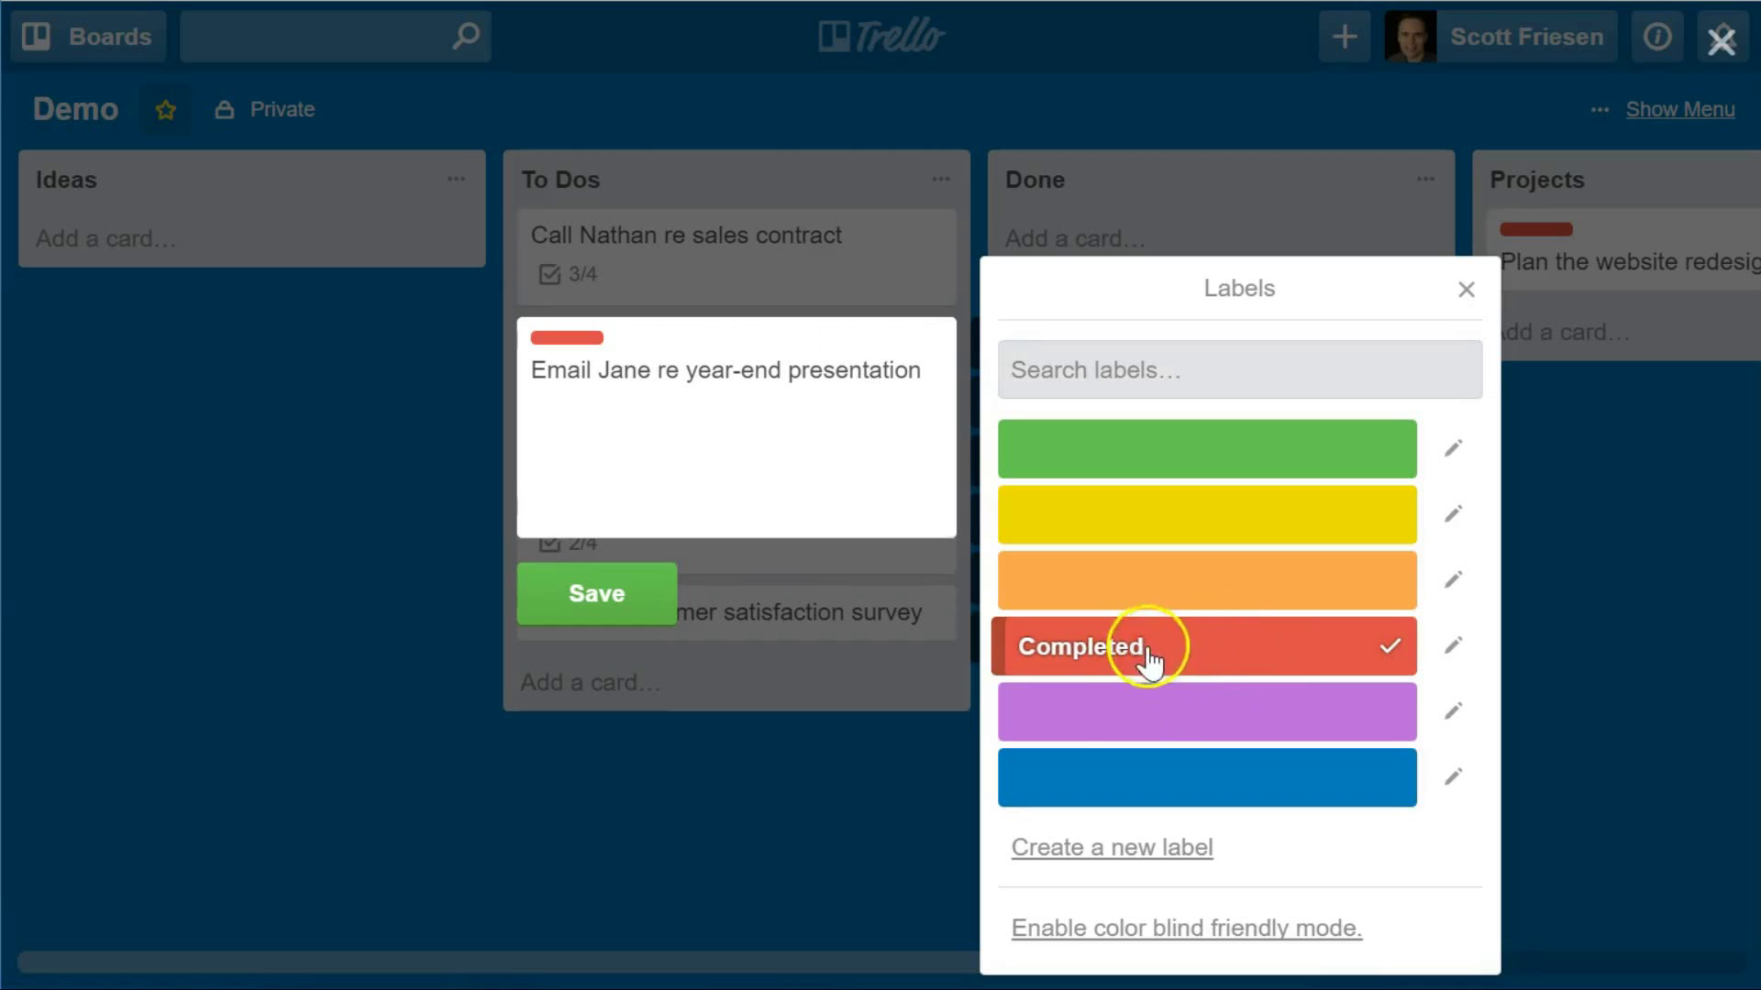
click(597, 592)
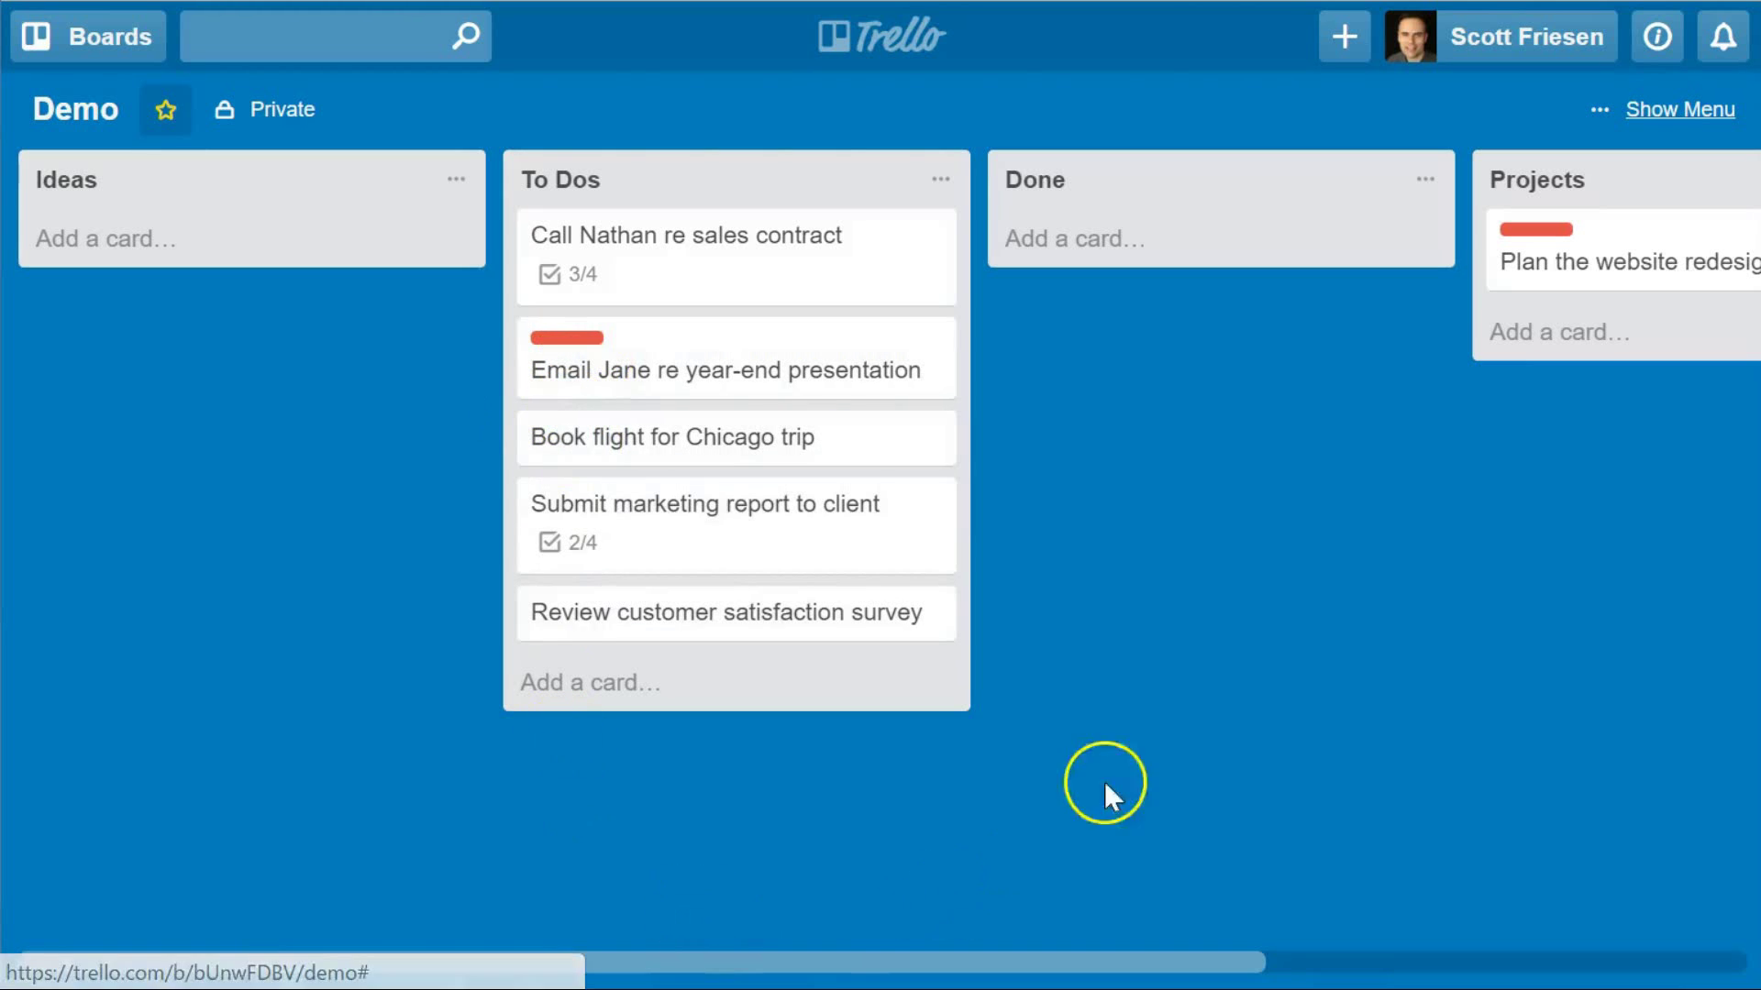
Open the year-end presentation email card to check its label, and return to the board.
click(657, 357)
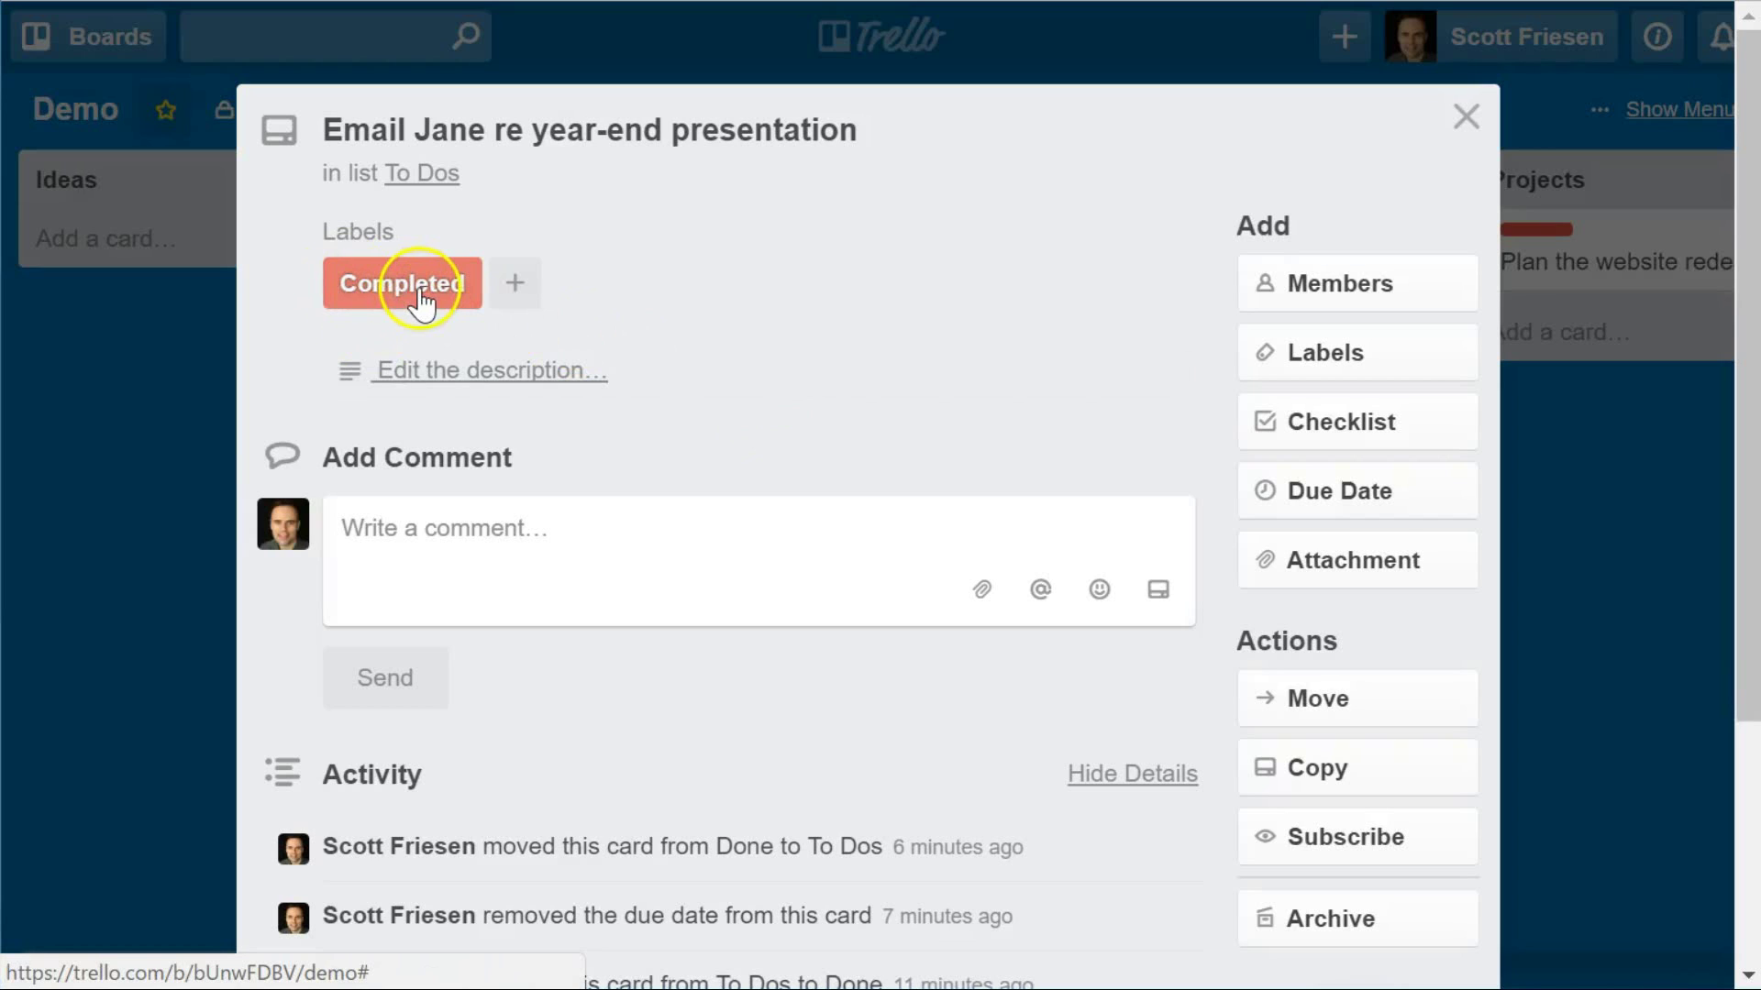
click(134, 431)
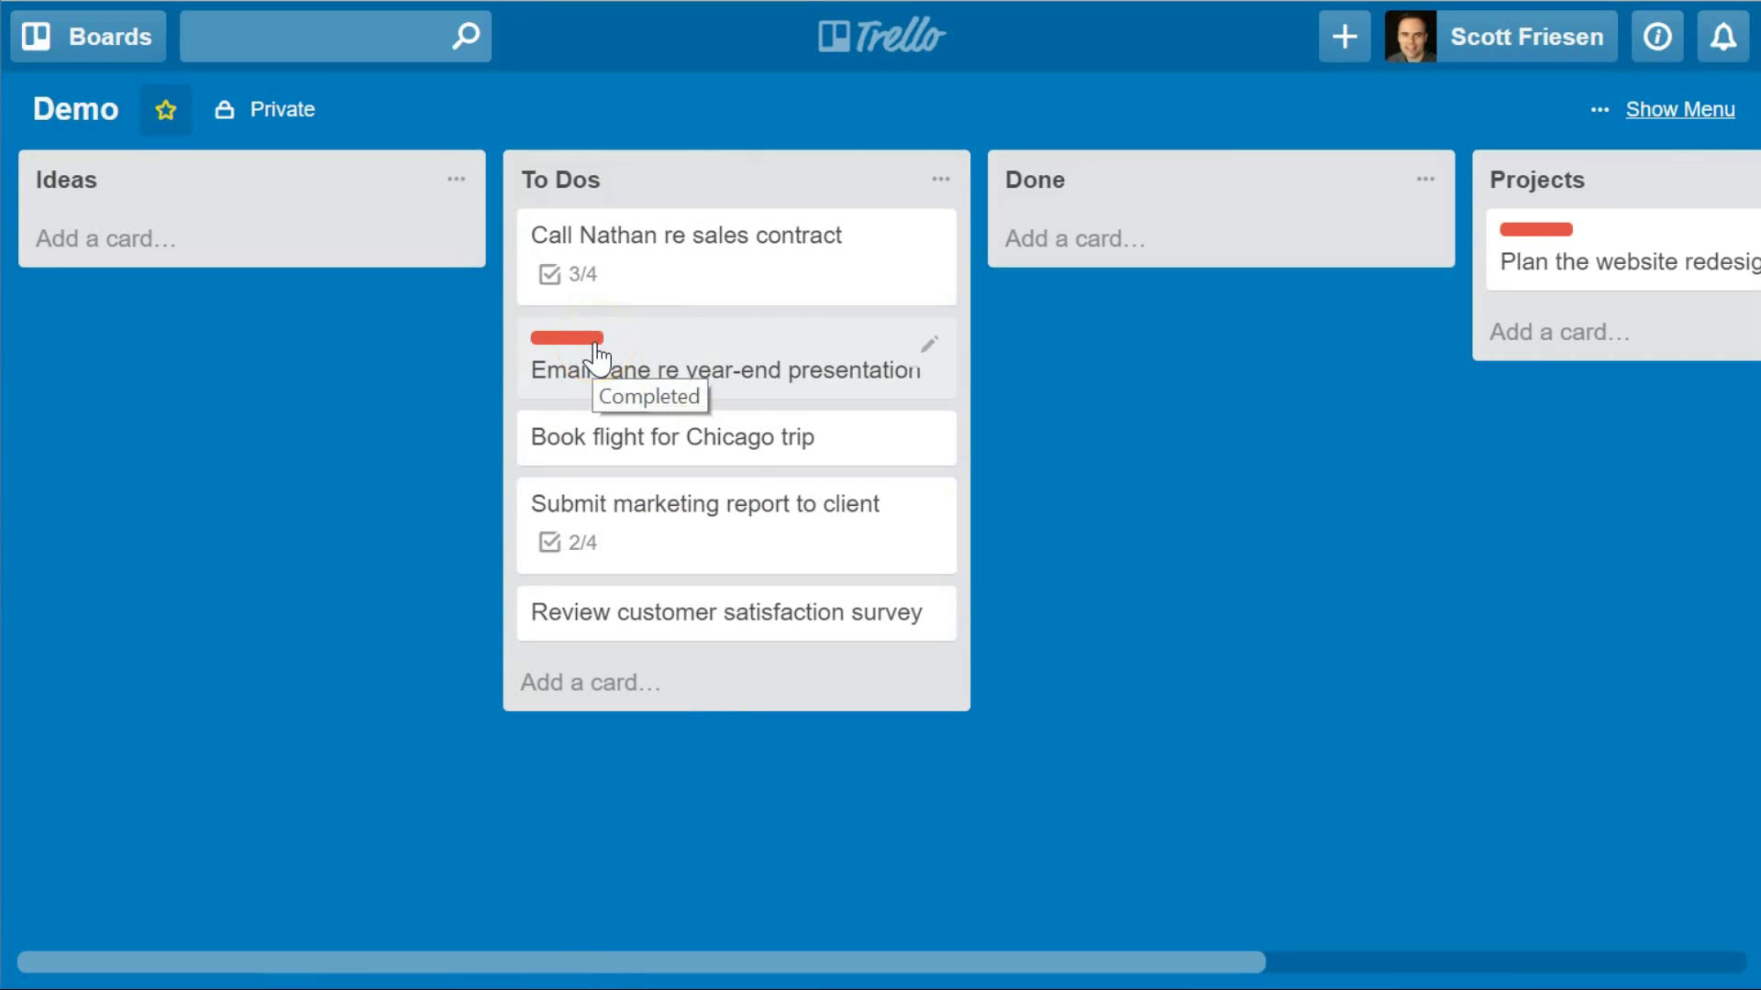
click(626, 346)
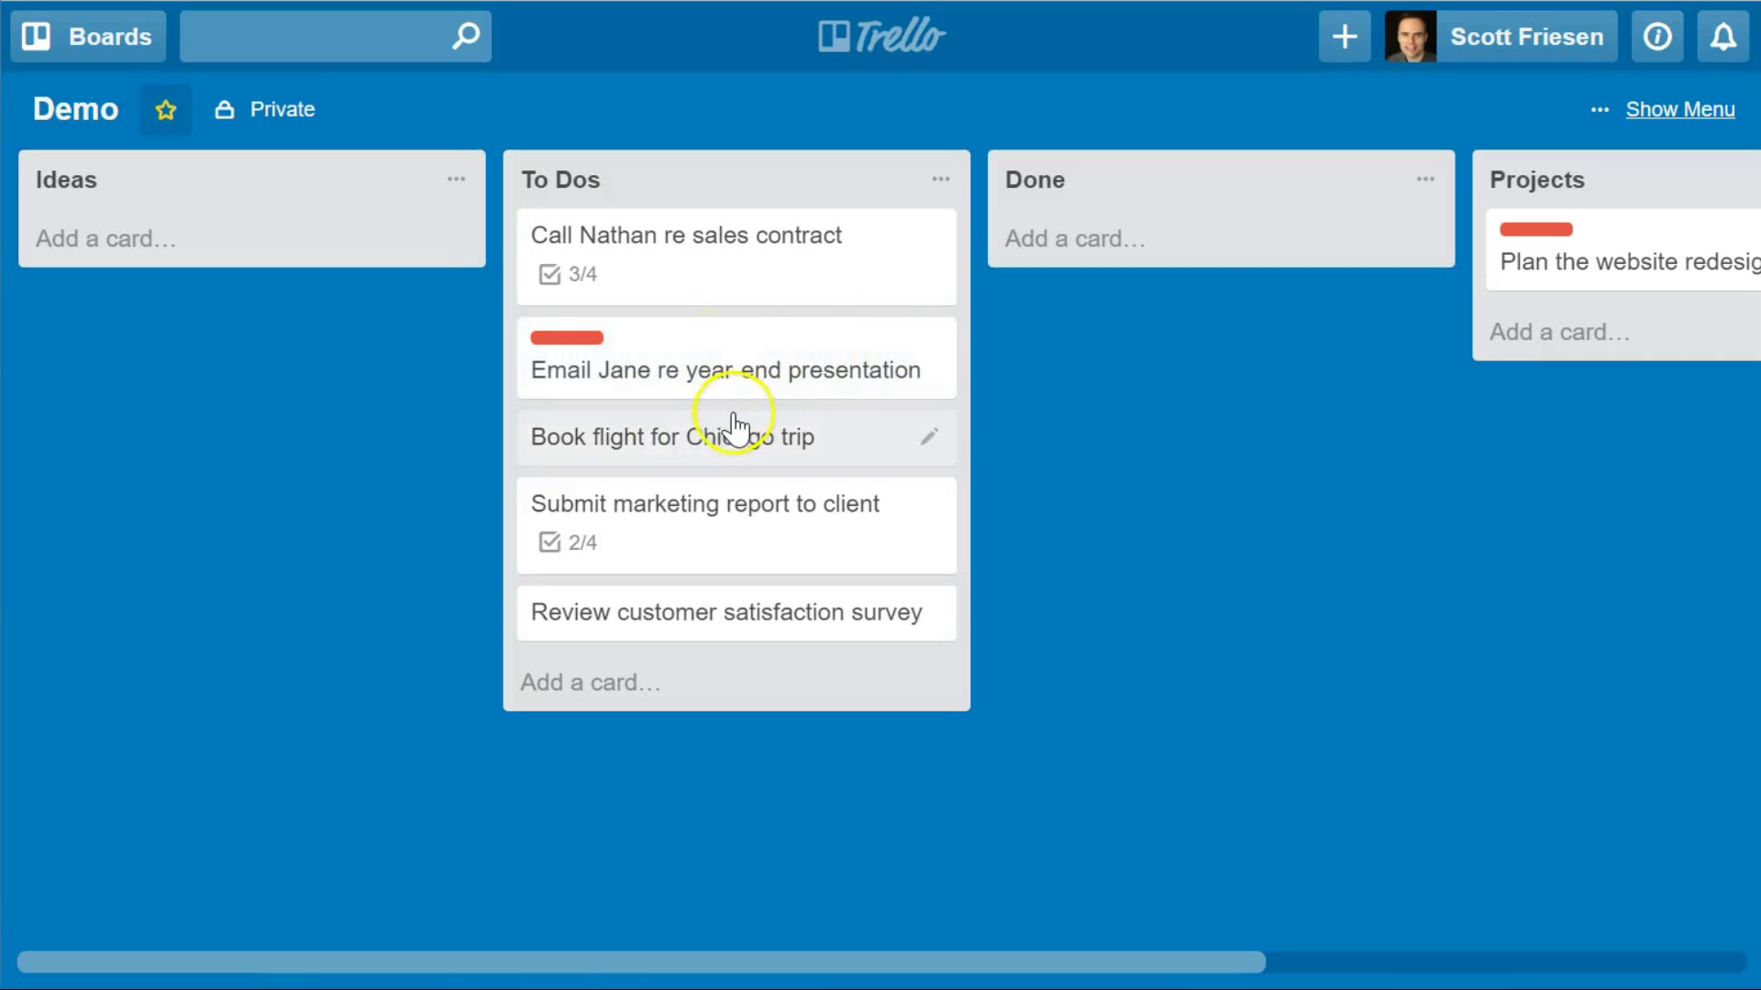
Set the due date of the "Book flight for Chicago trip" card to 12/16/2016 at 12:00 PM and close the card.
click(683, 438)
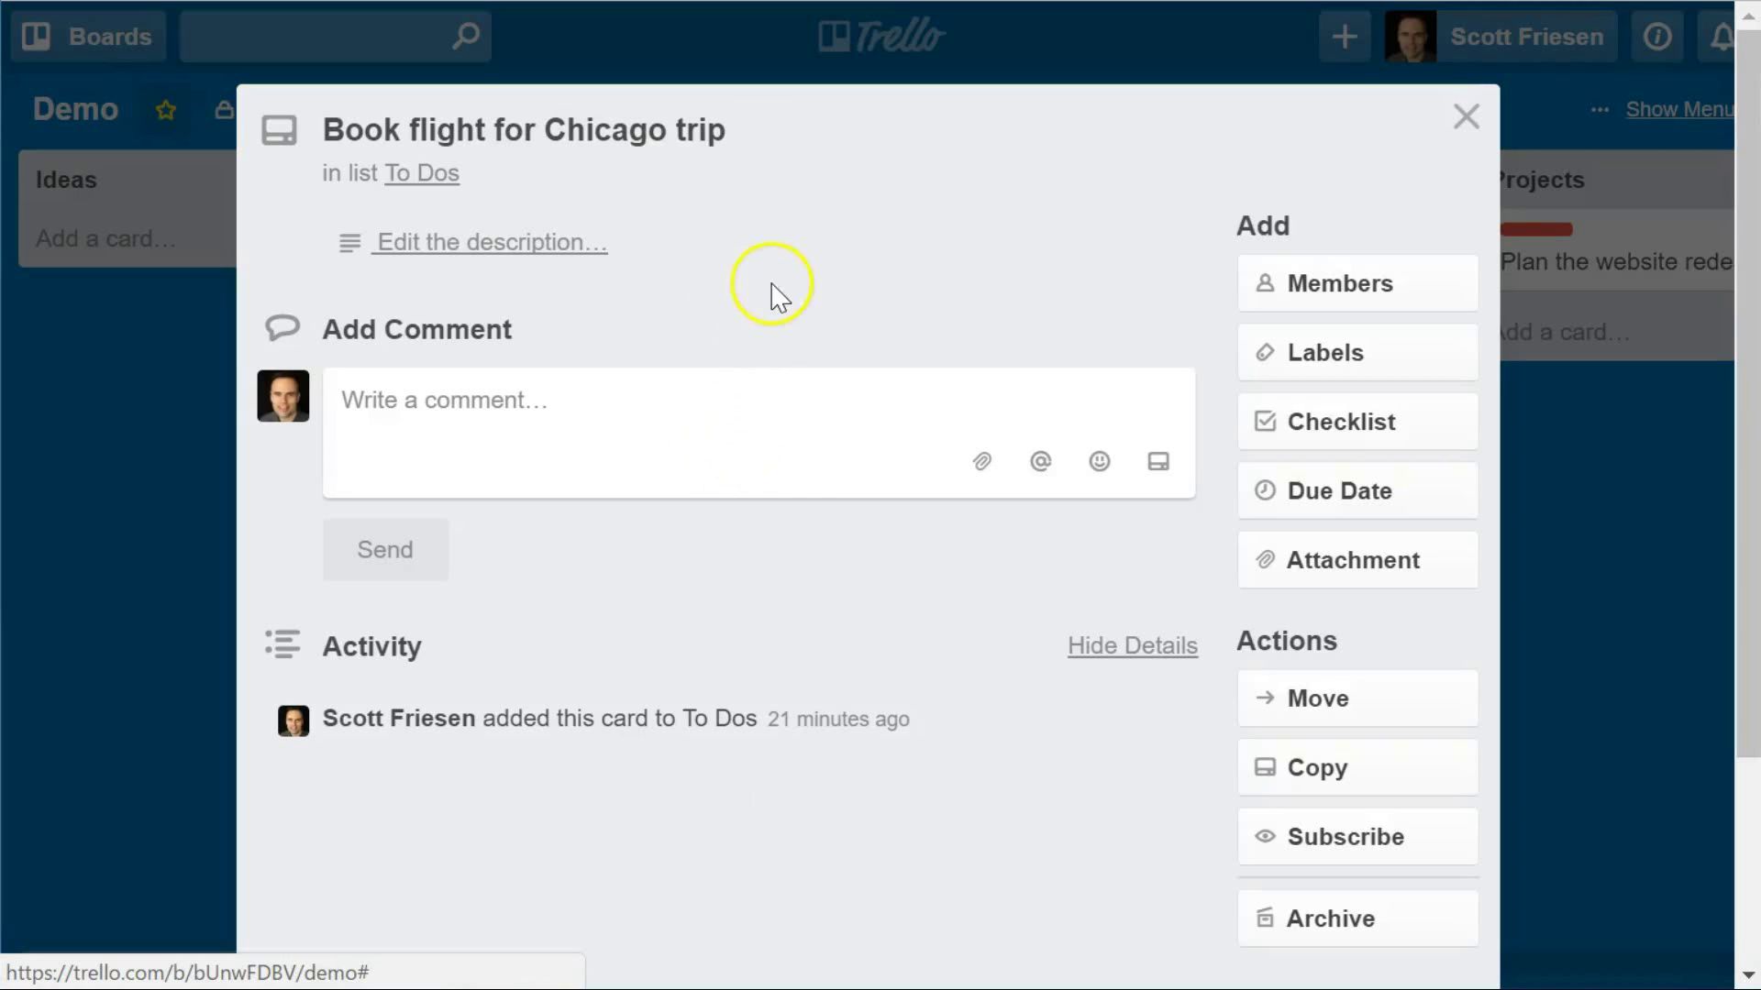
click(1341, 500)
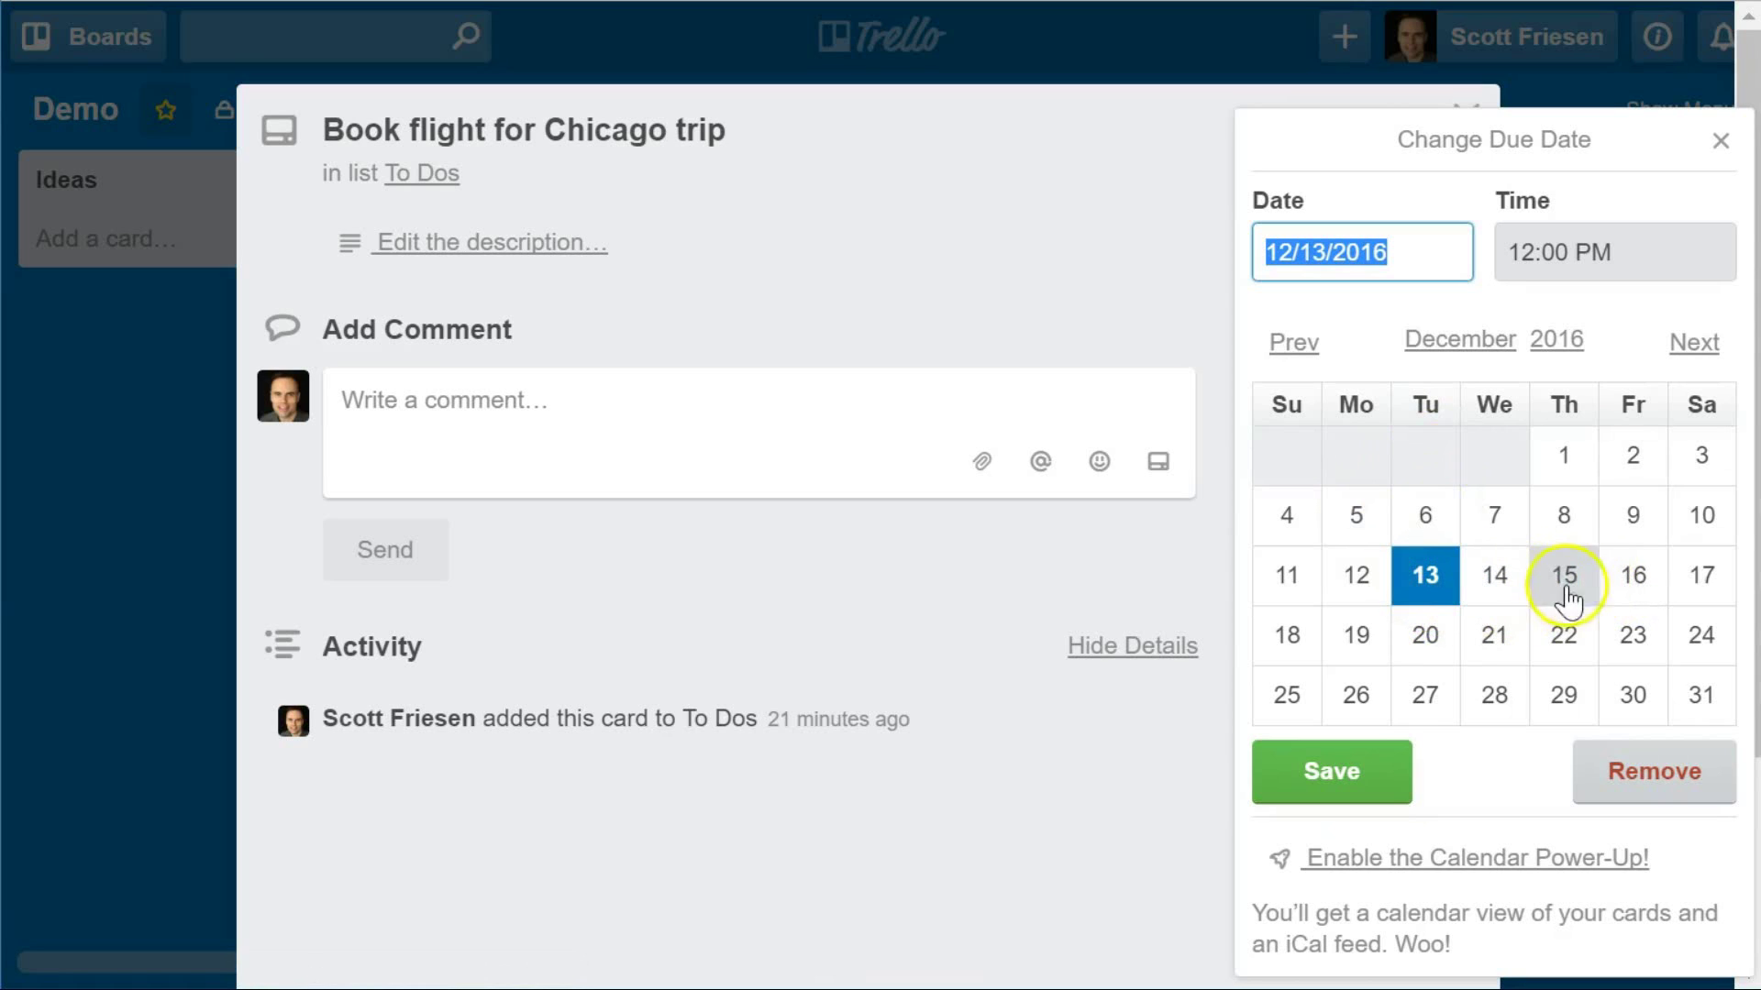
click(1646, 581)
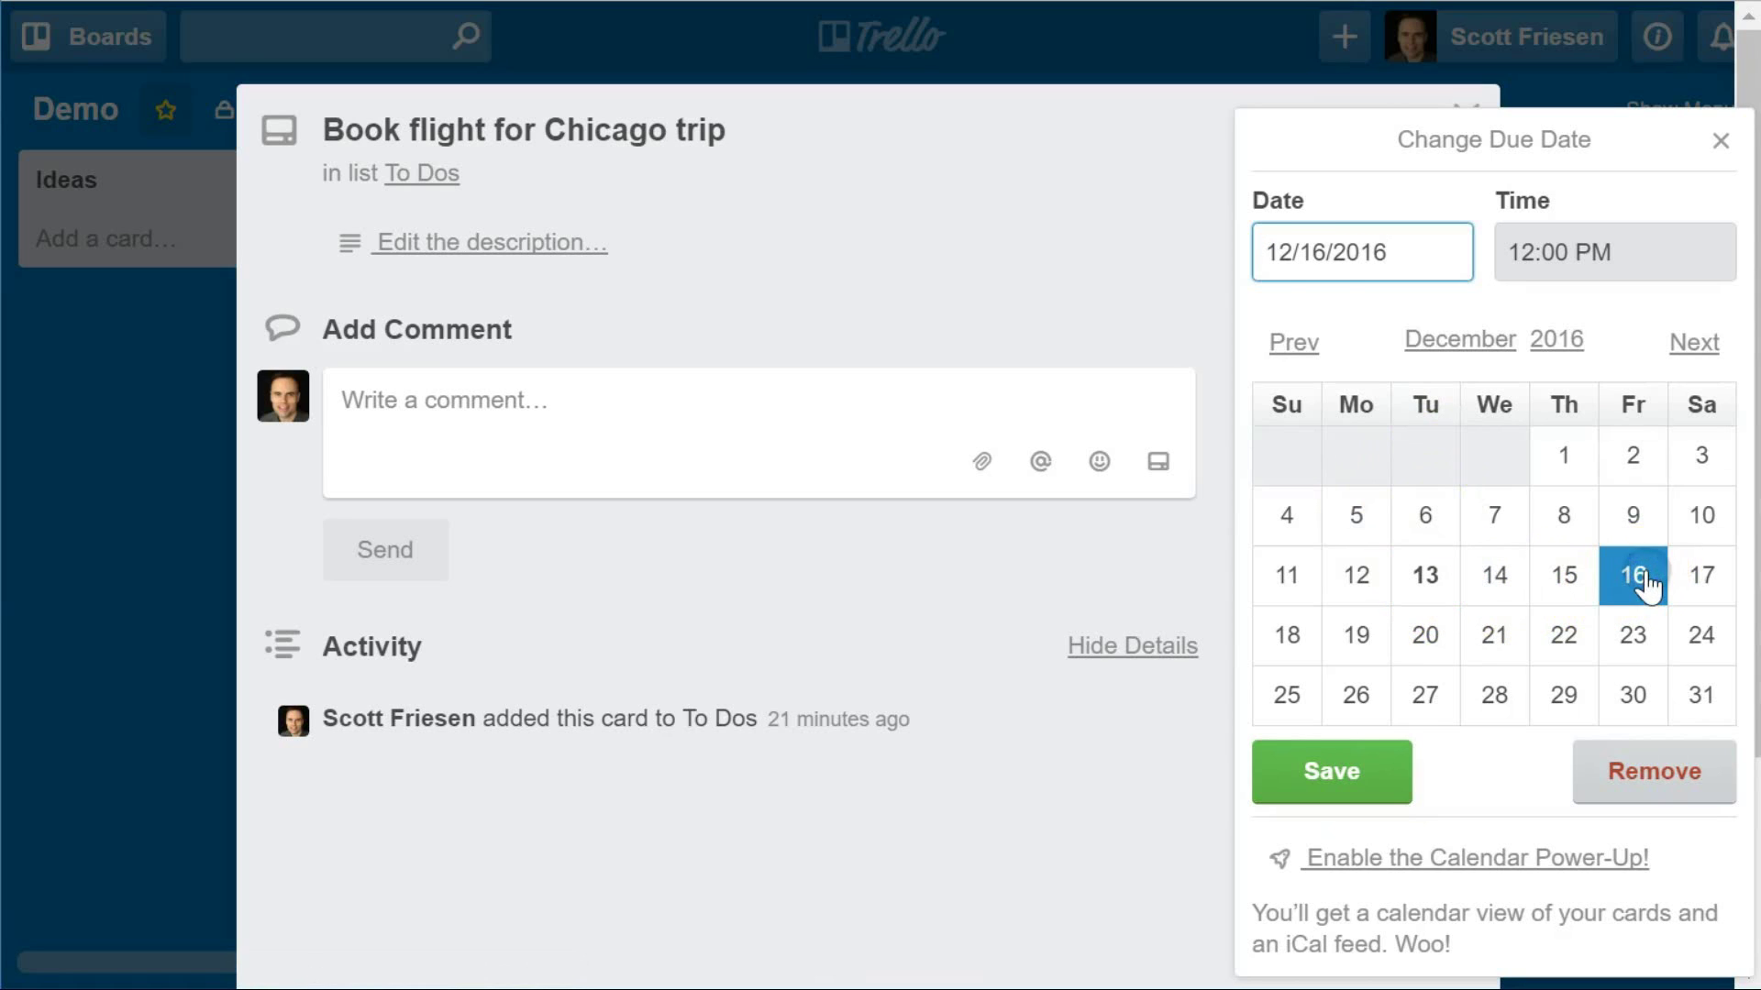
click(1330, 770)
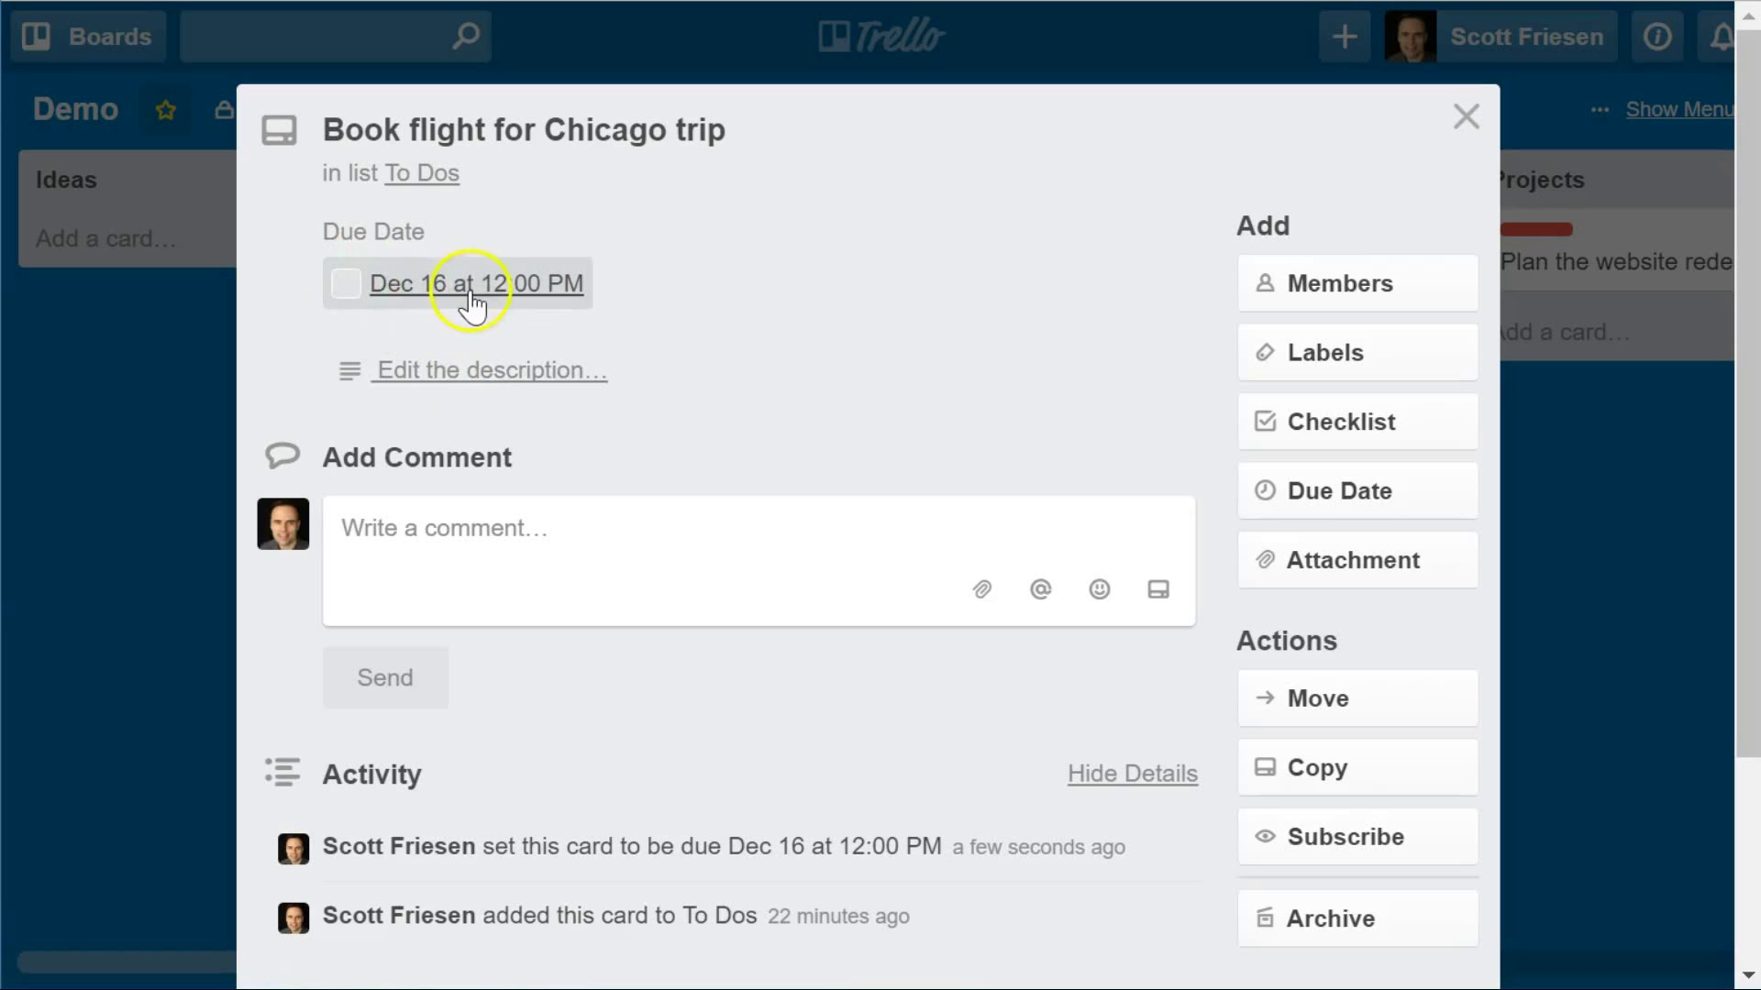
click(139, 520)
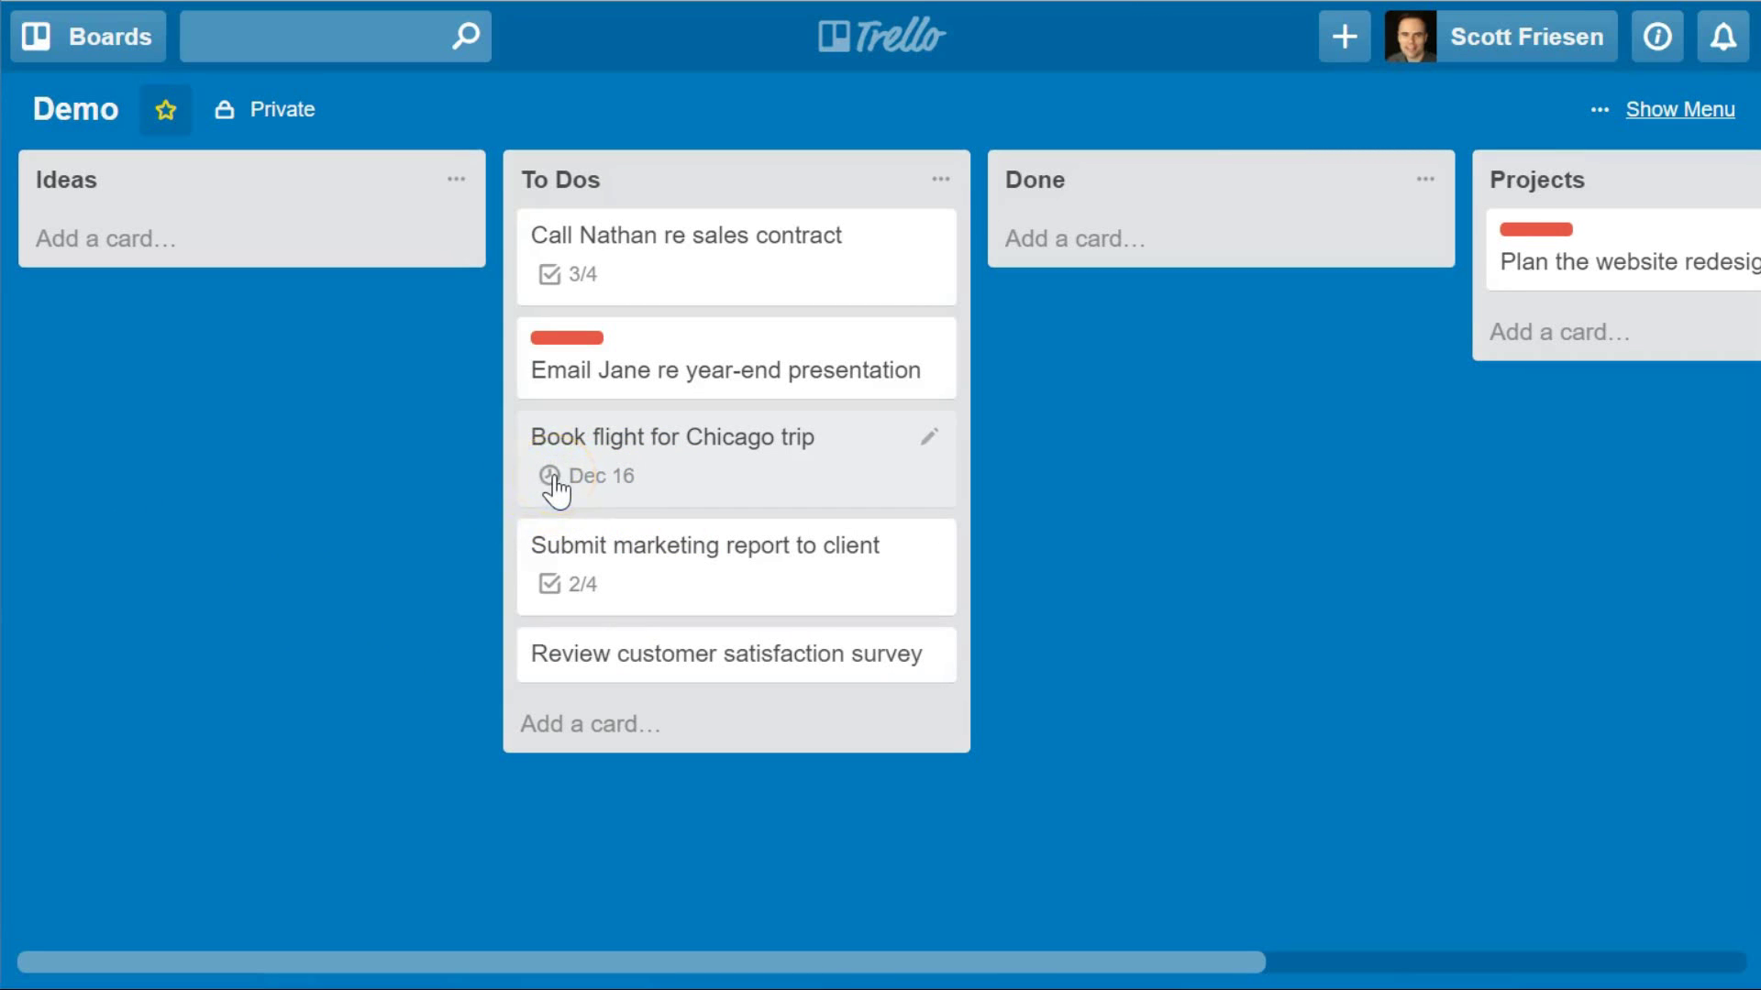
Mark the due date of the "Book flight for Chicago trip" card as complete and close the card.
click(645, 478)
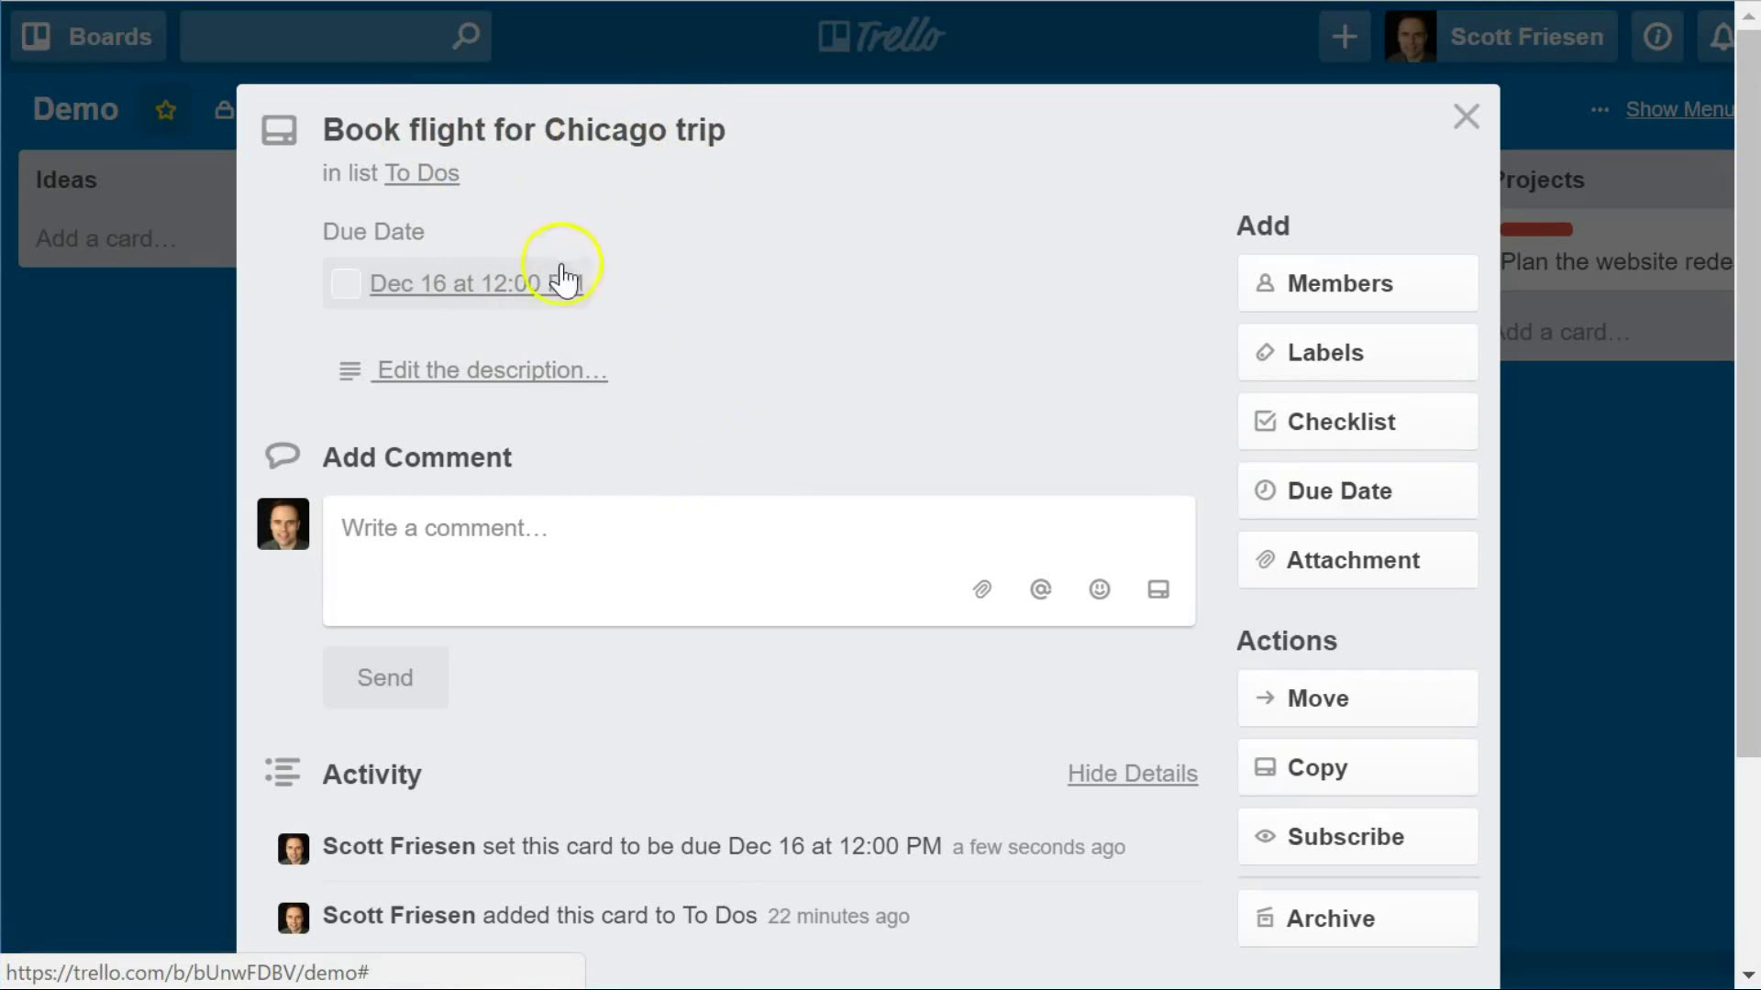
click(346, 285)
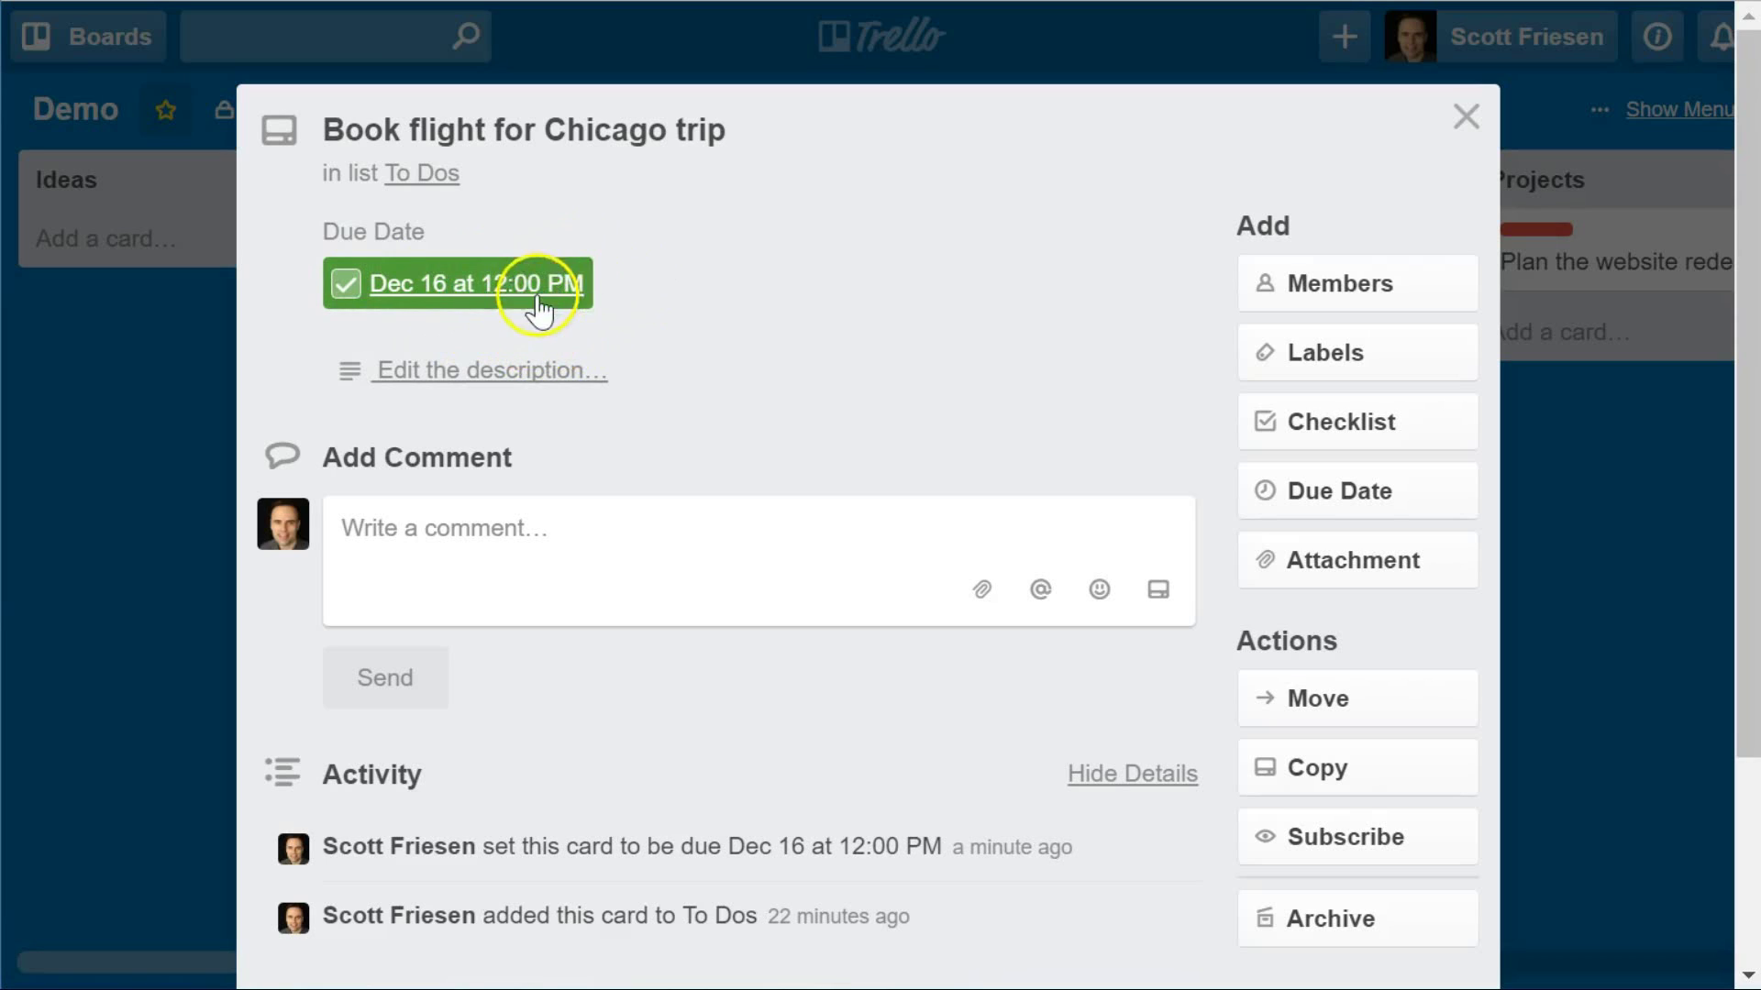
click(147, 486)
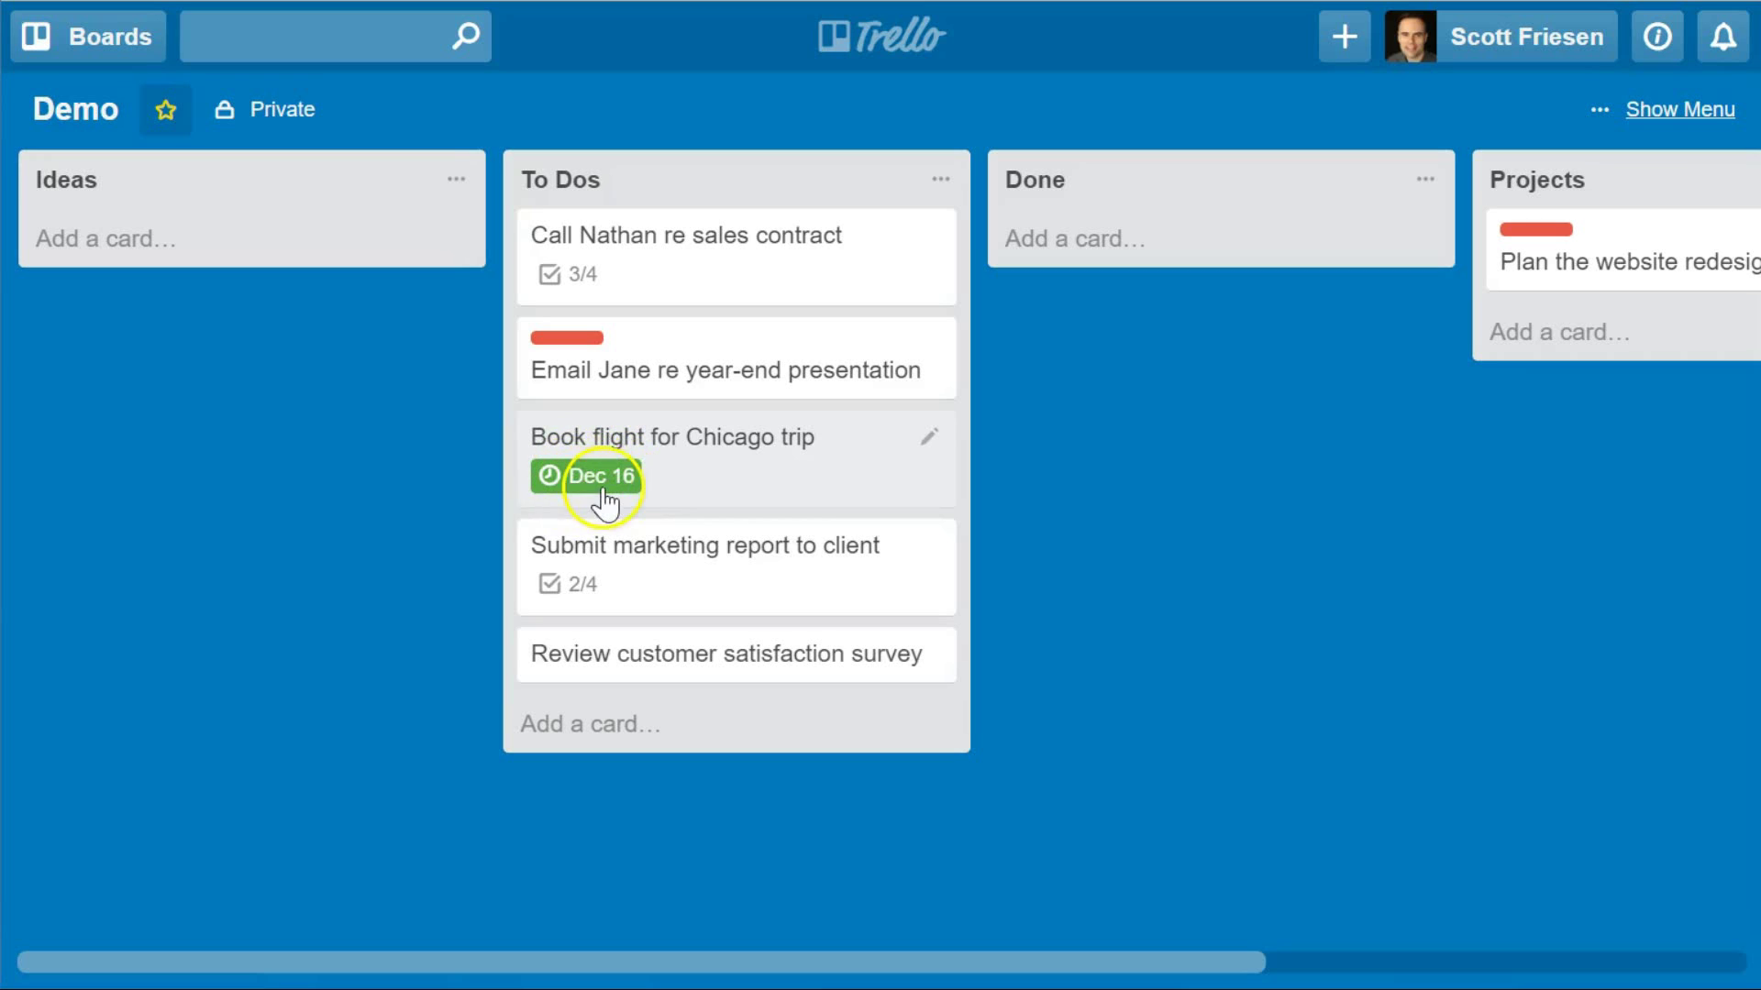
mouse_move(617, 496)
click(558, 500)
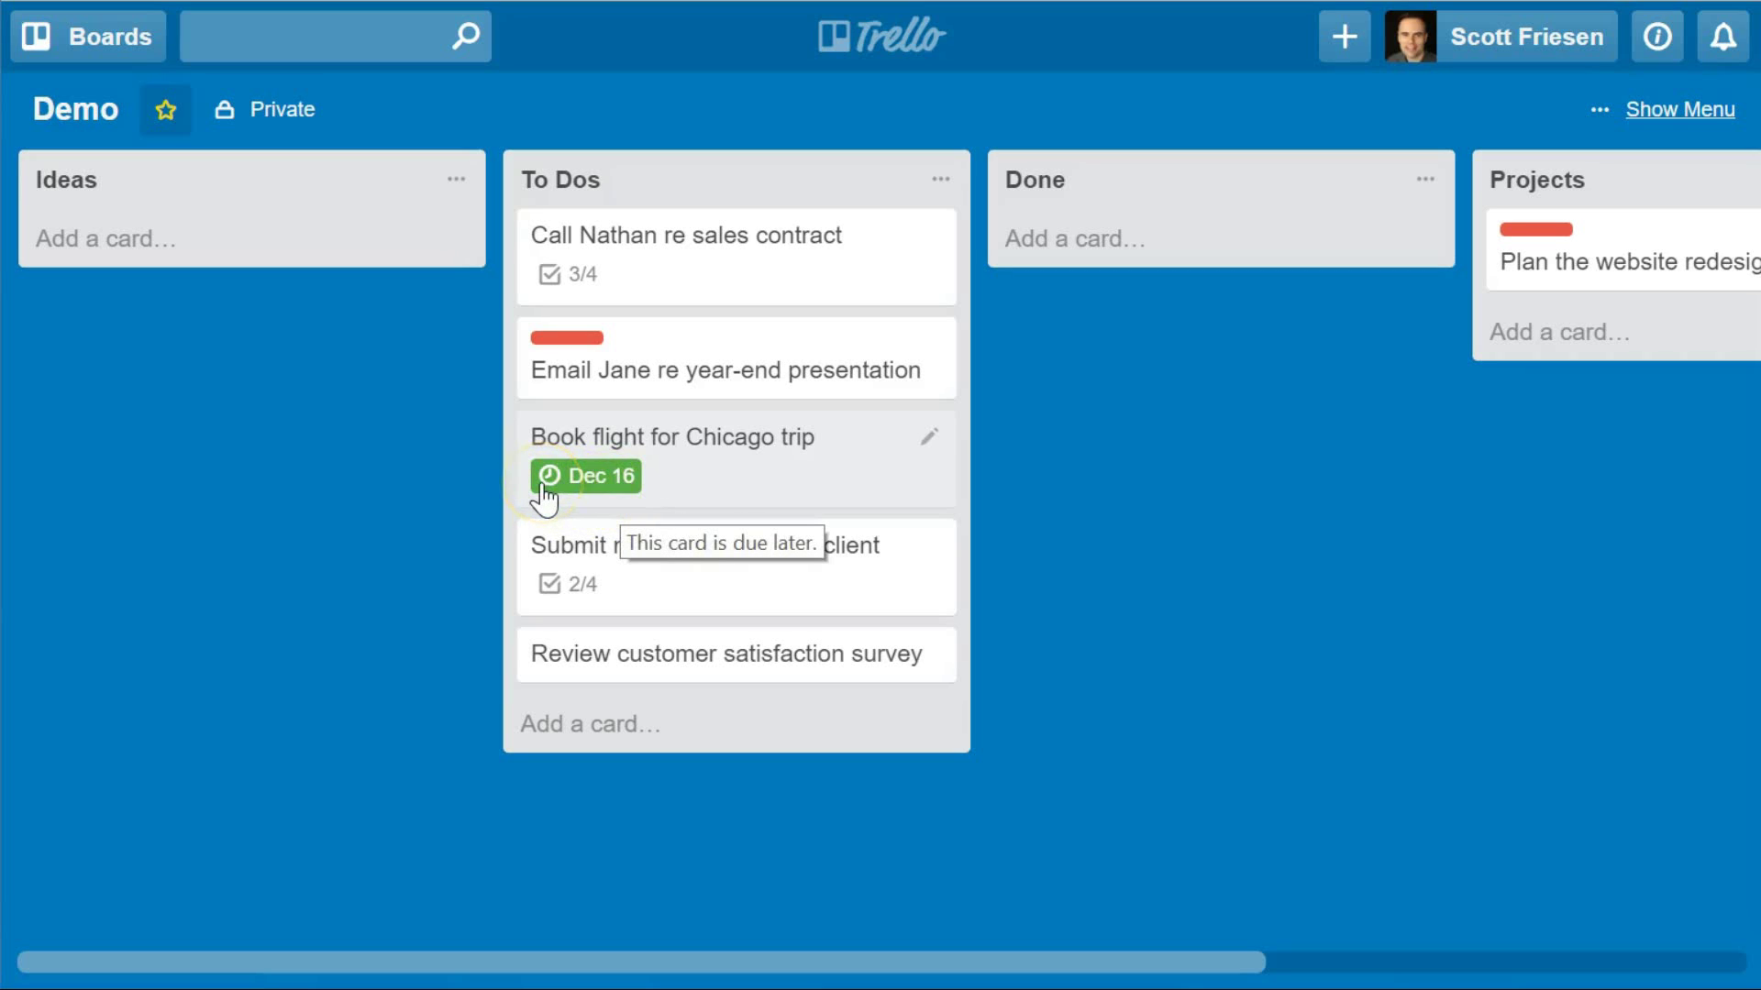
click(608, 486)
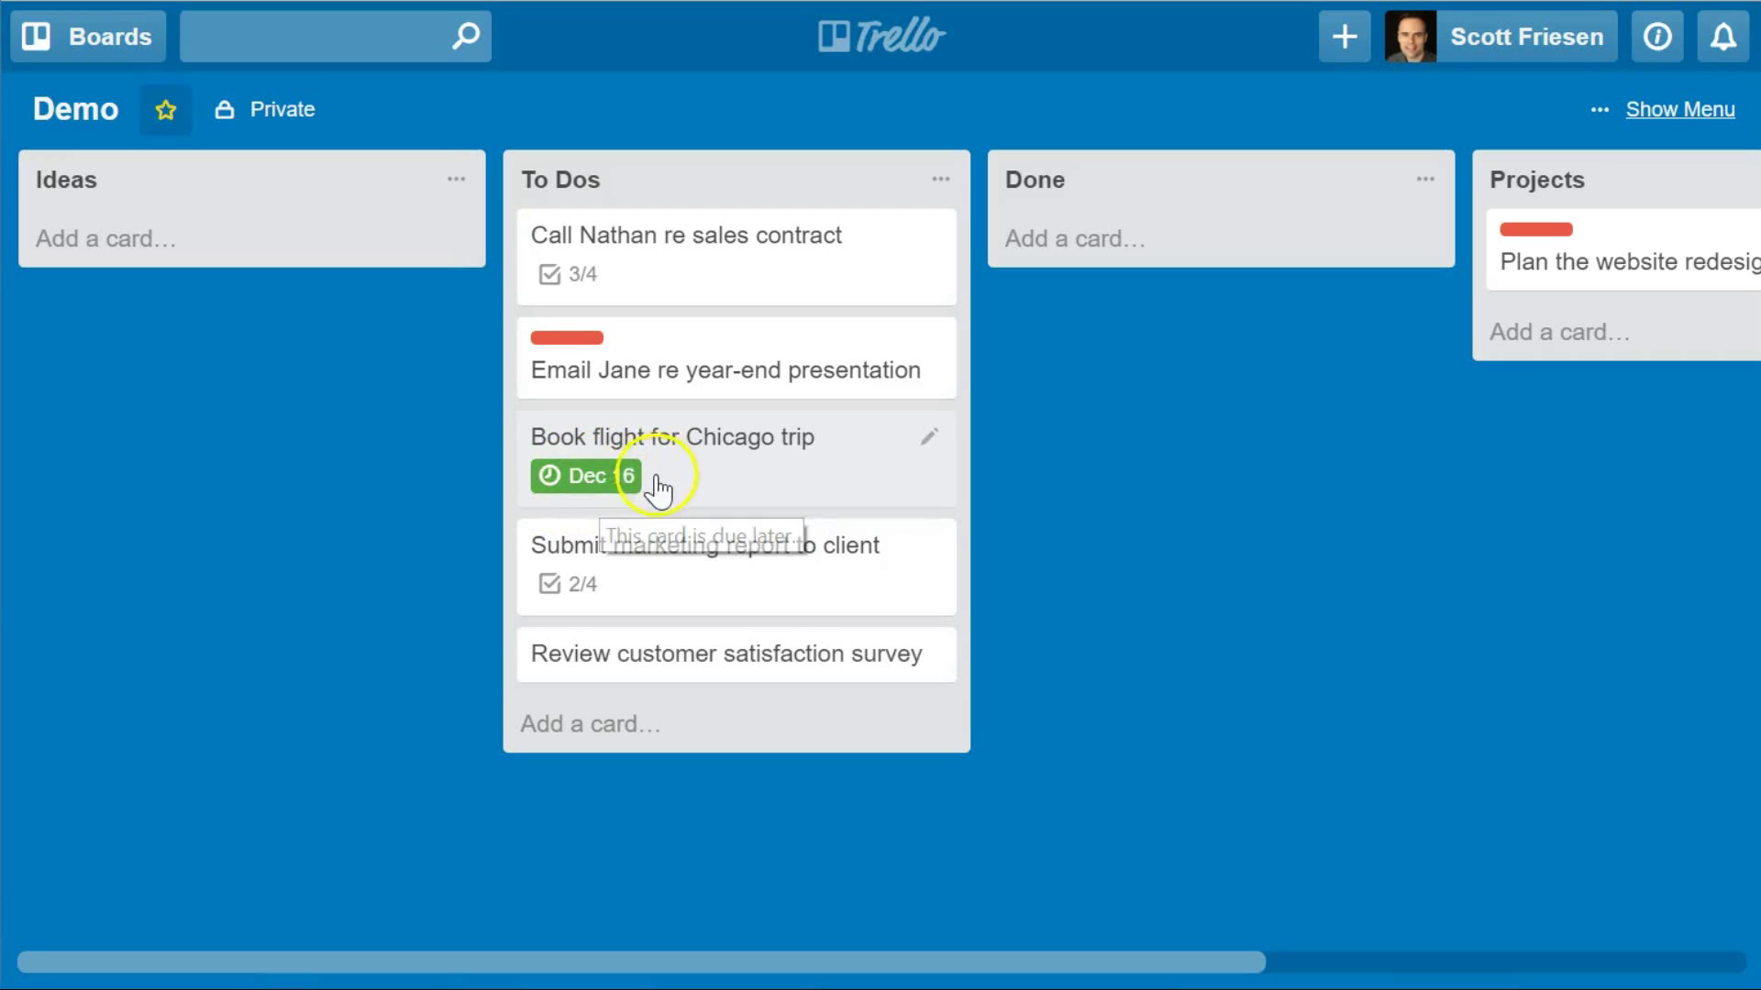
Reopen the "Book flight for Chicago trip" card, clear and restore its due date's completion mark, and close the card.
click(603, 473)
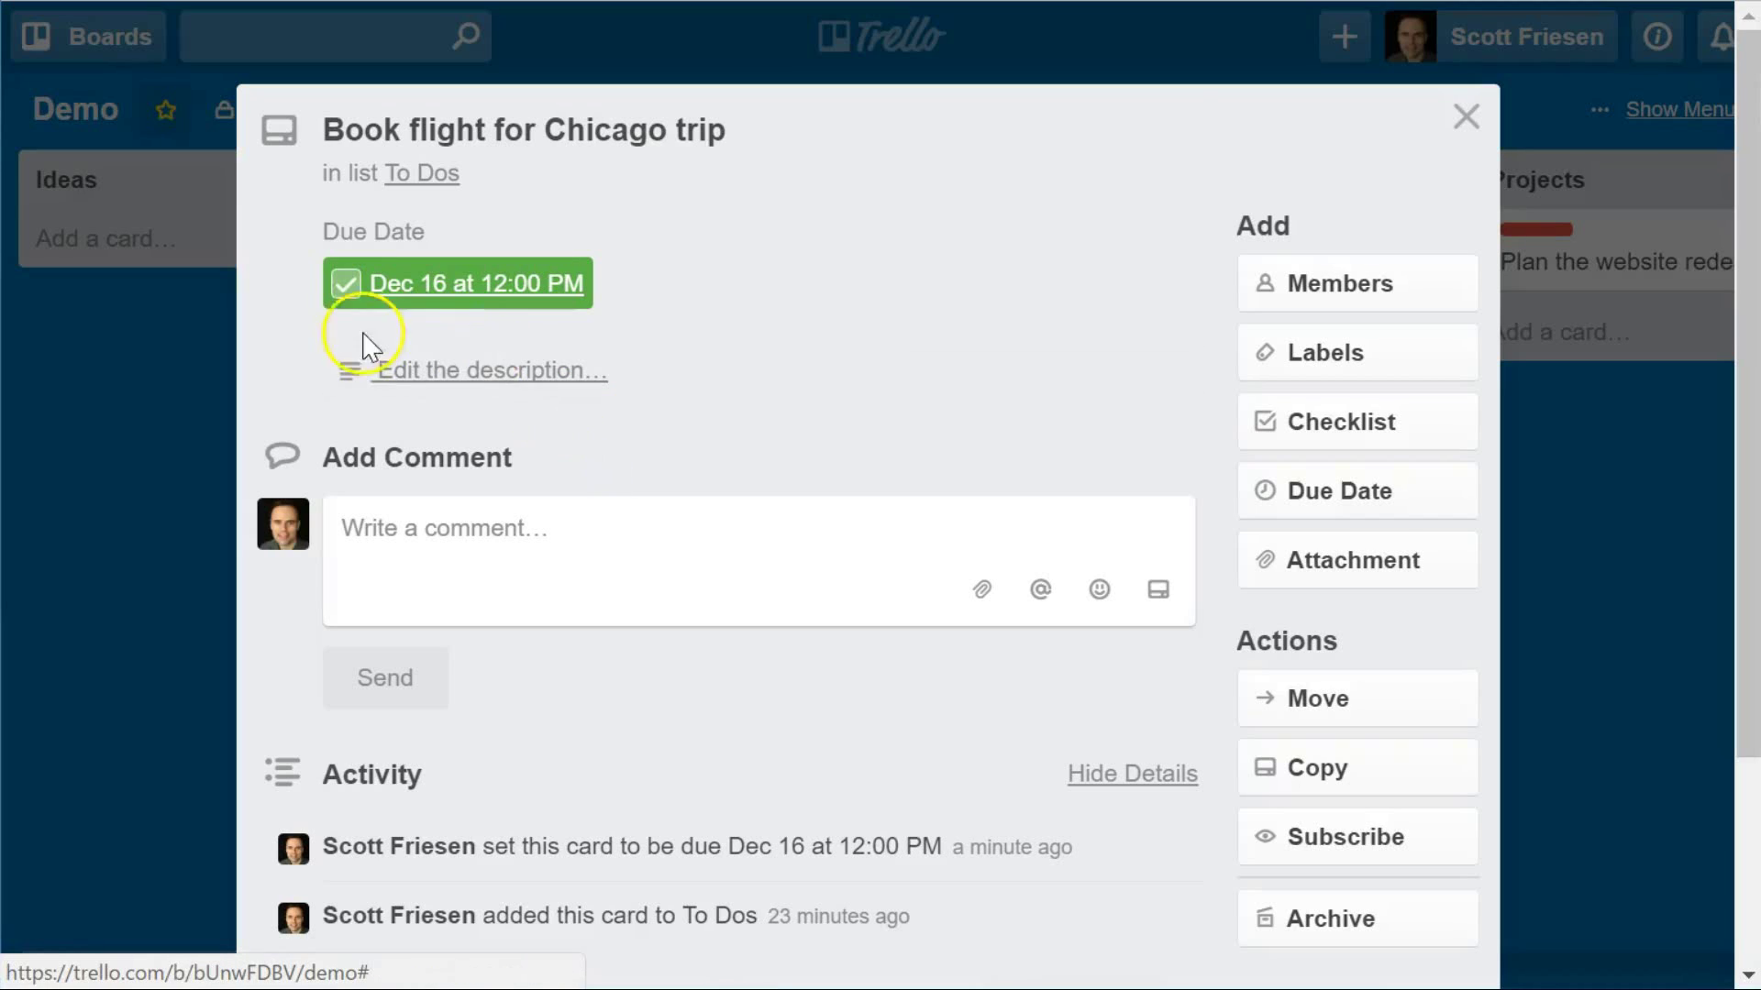
click(348, 292)
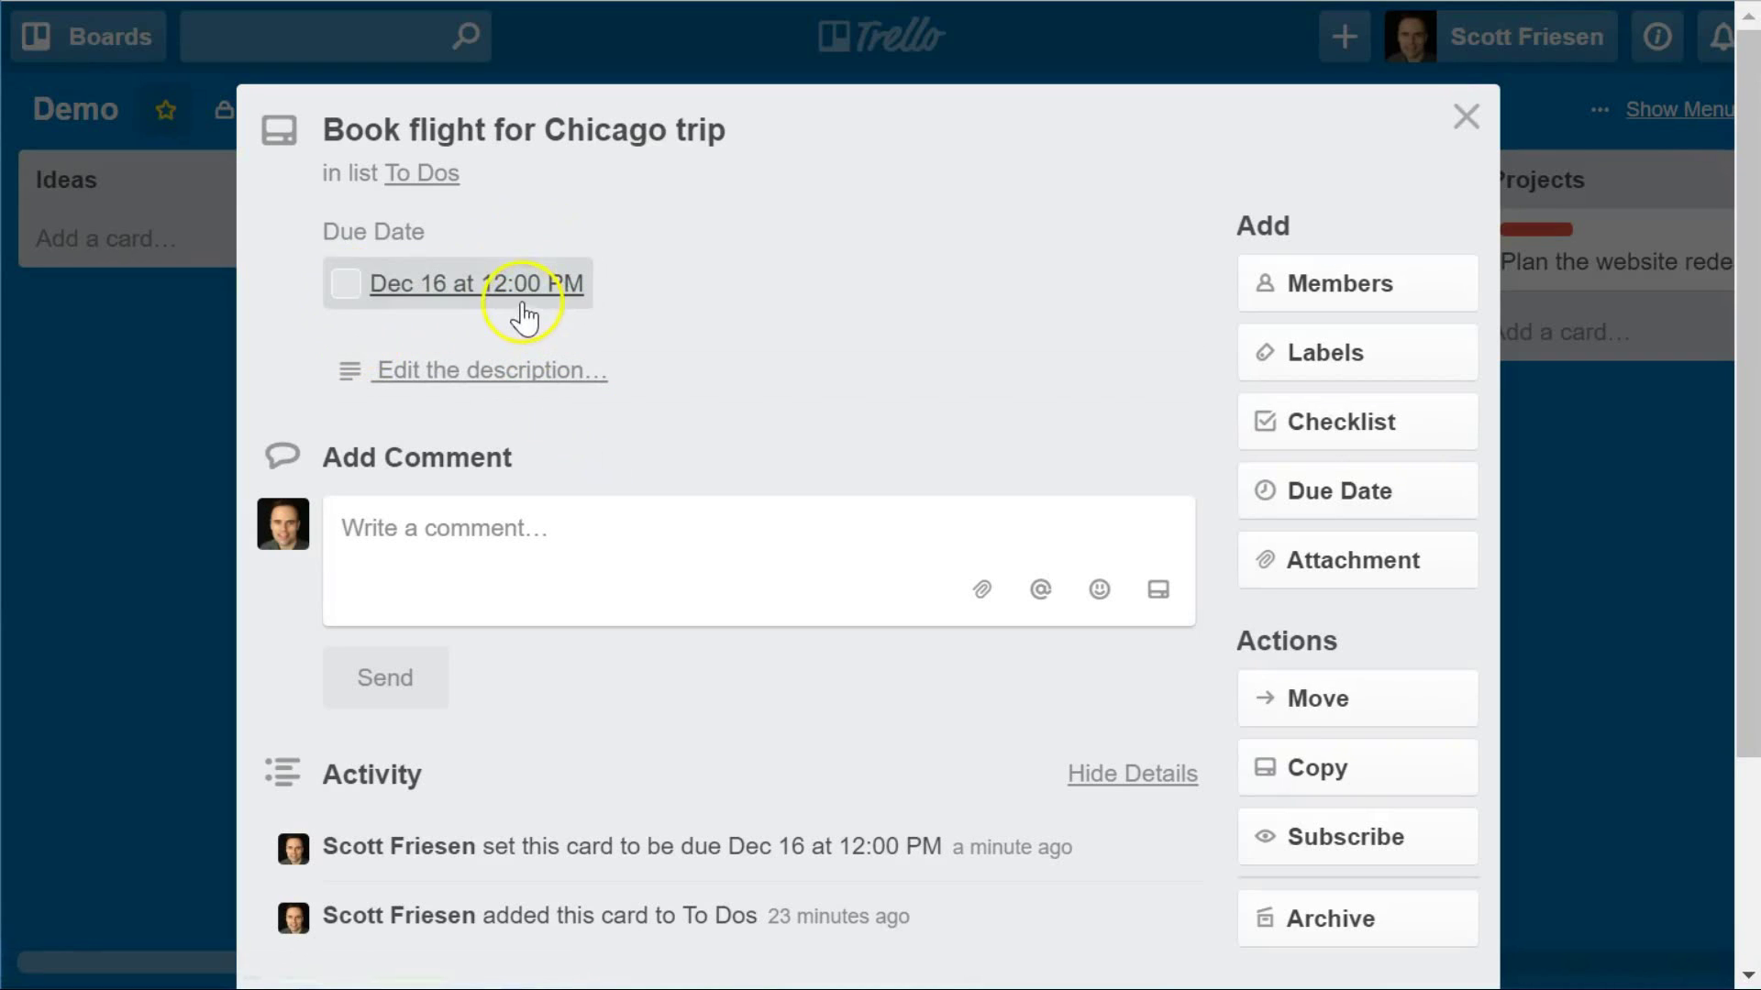
click(346, 284)
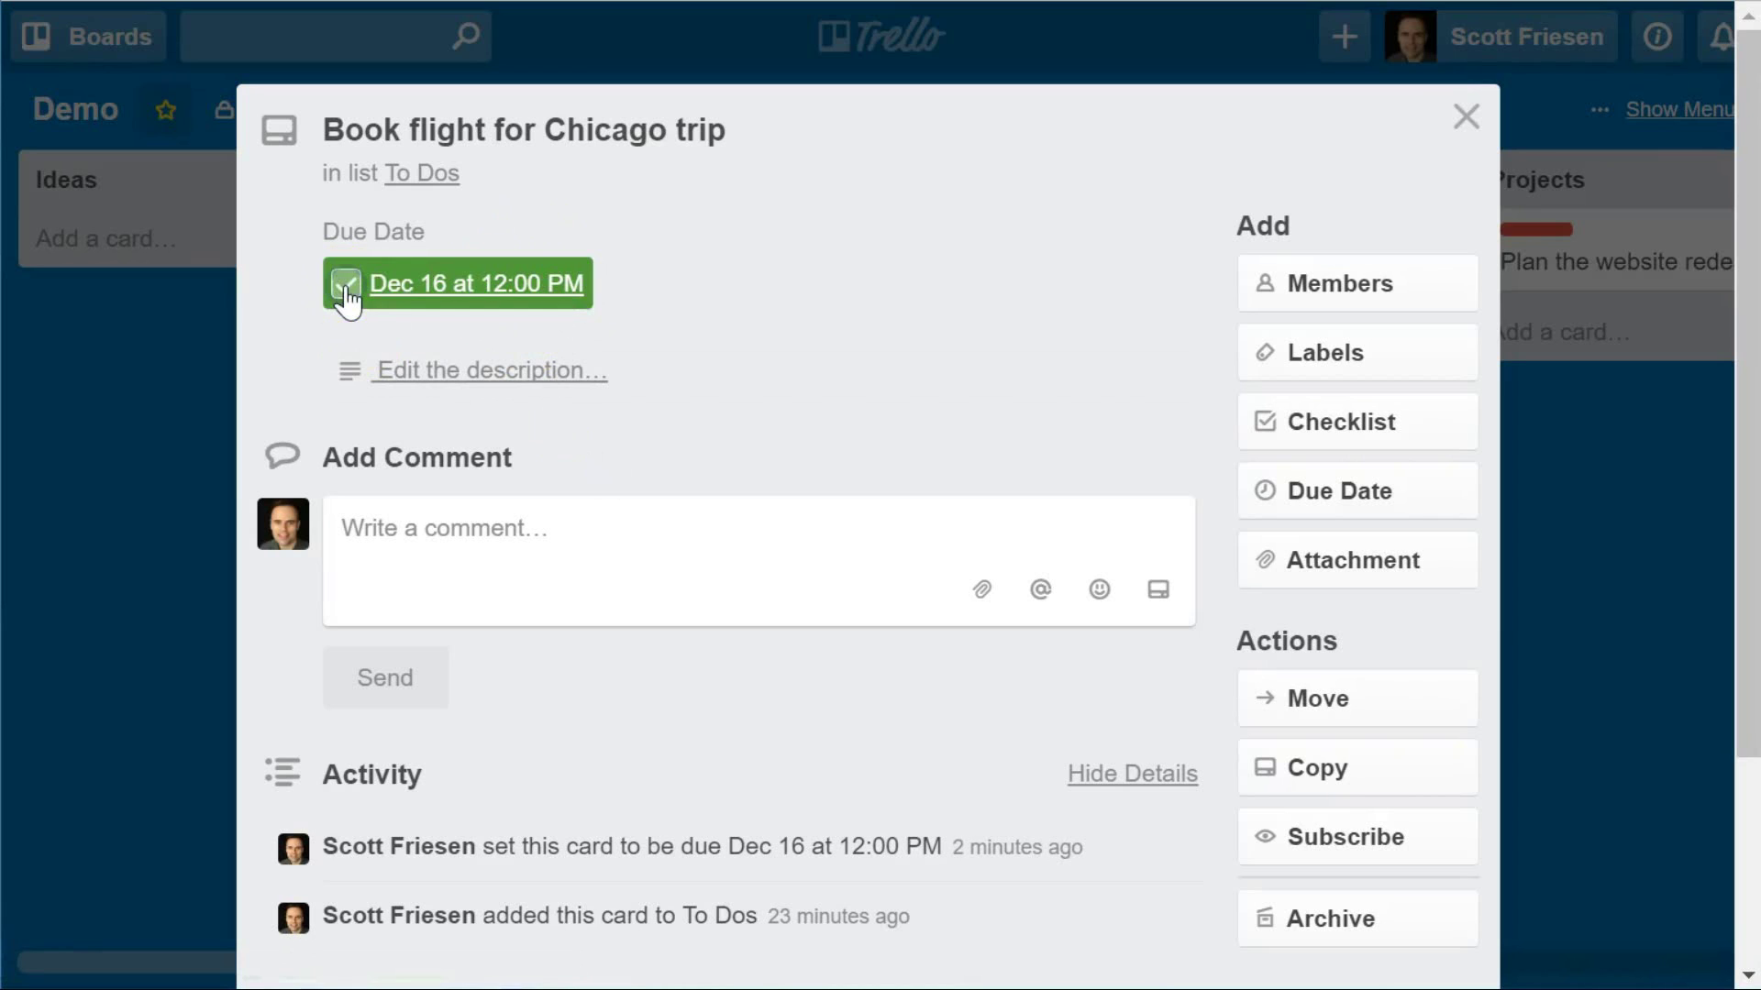
click(177, 411)
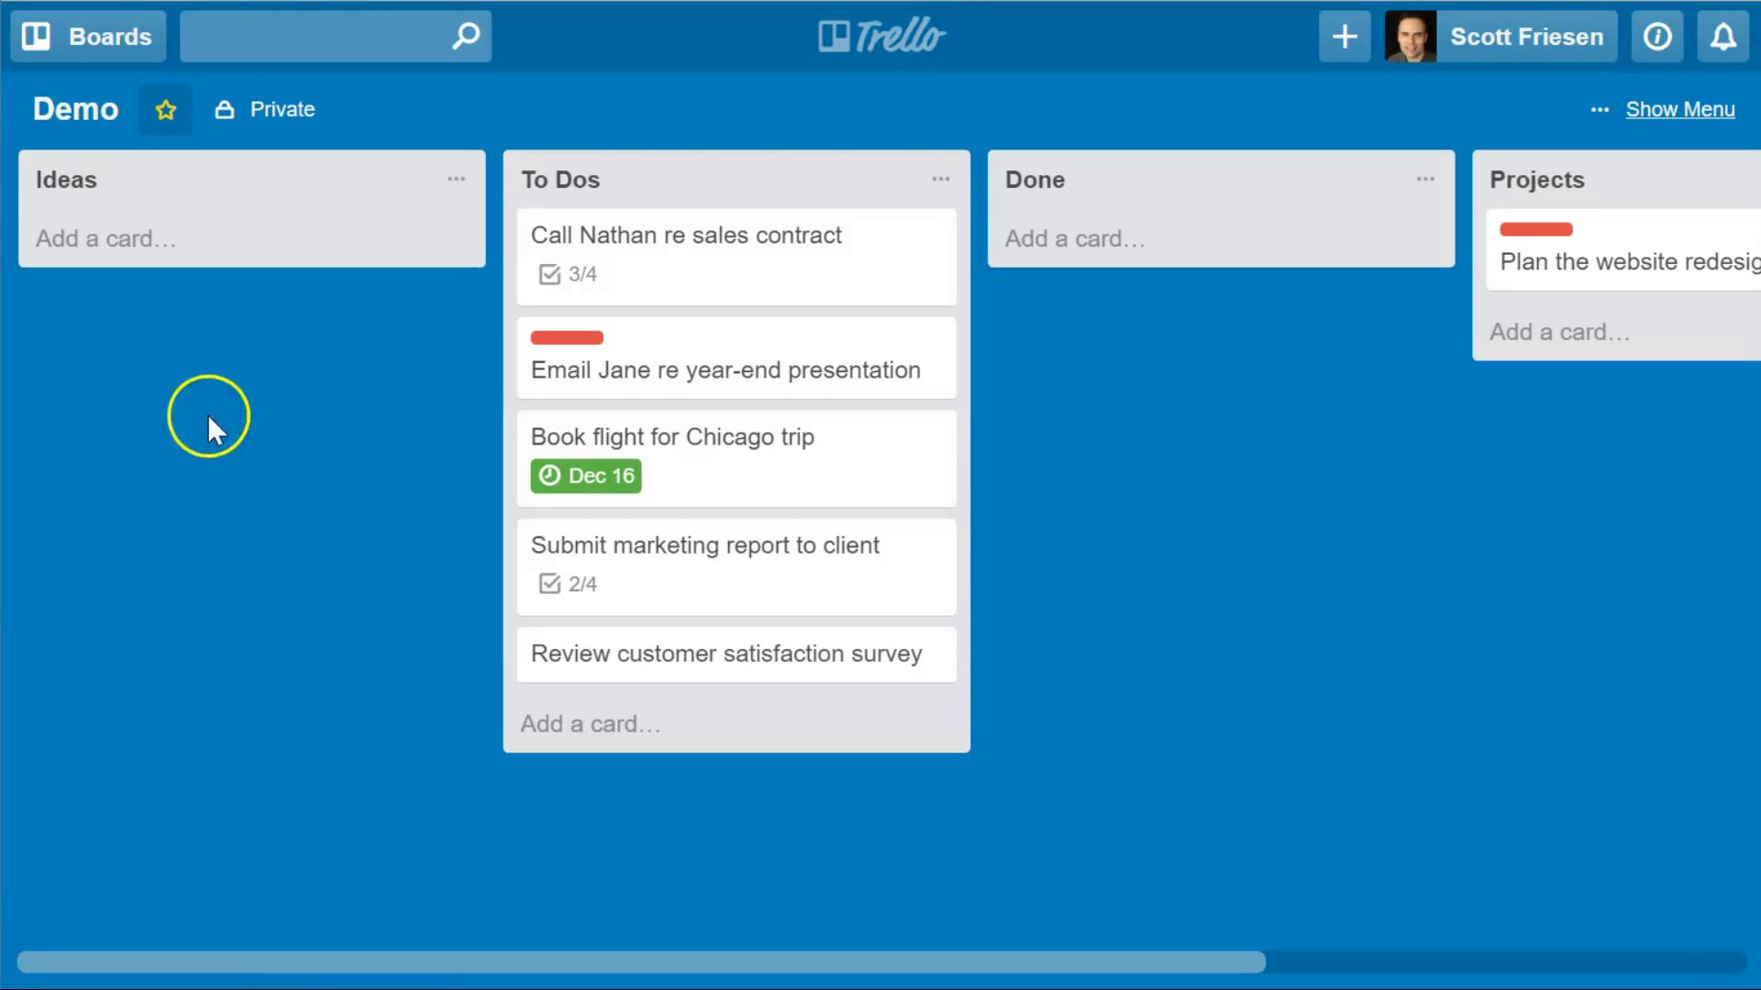
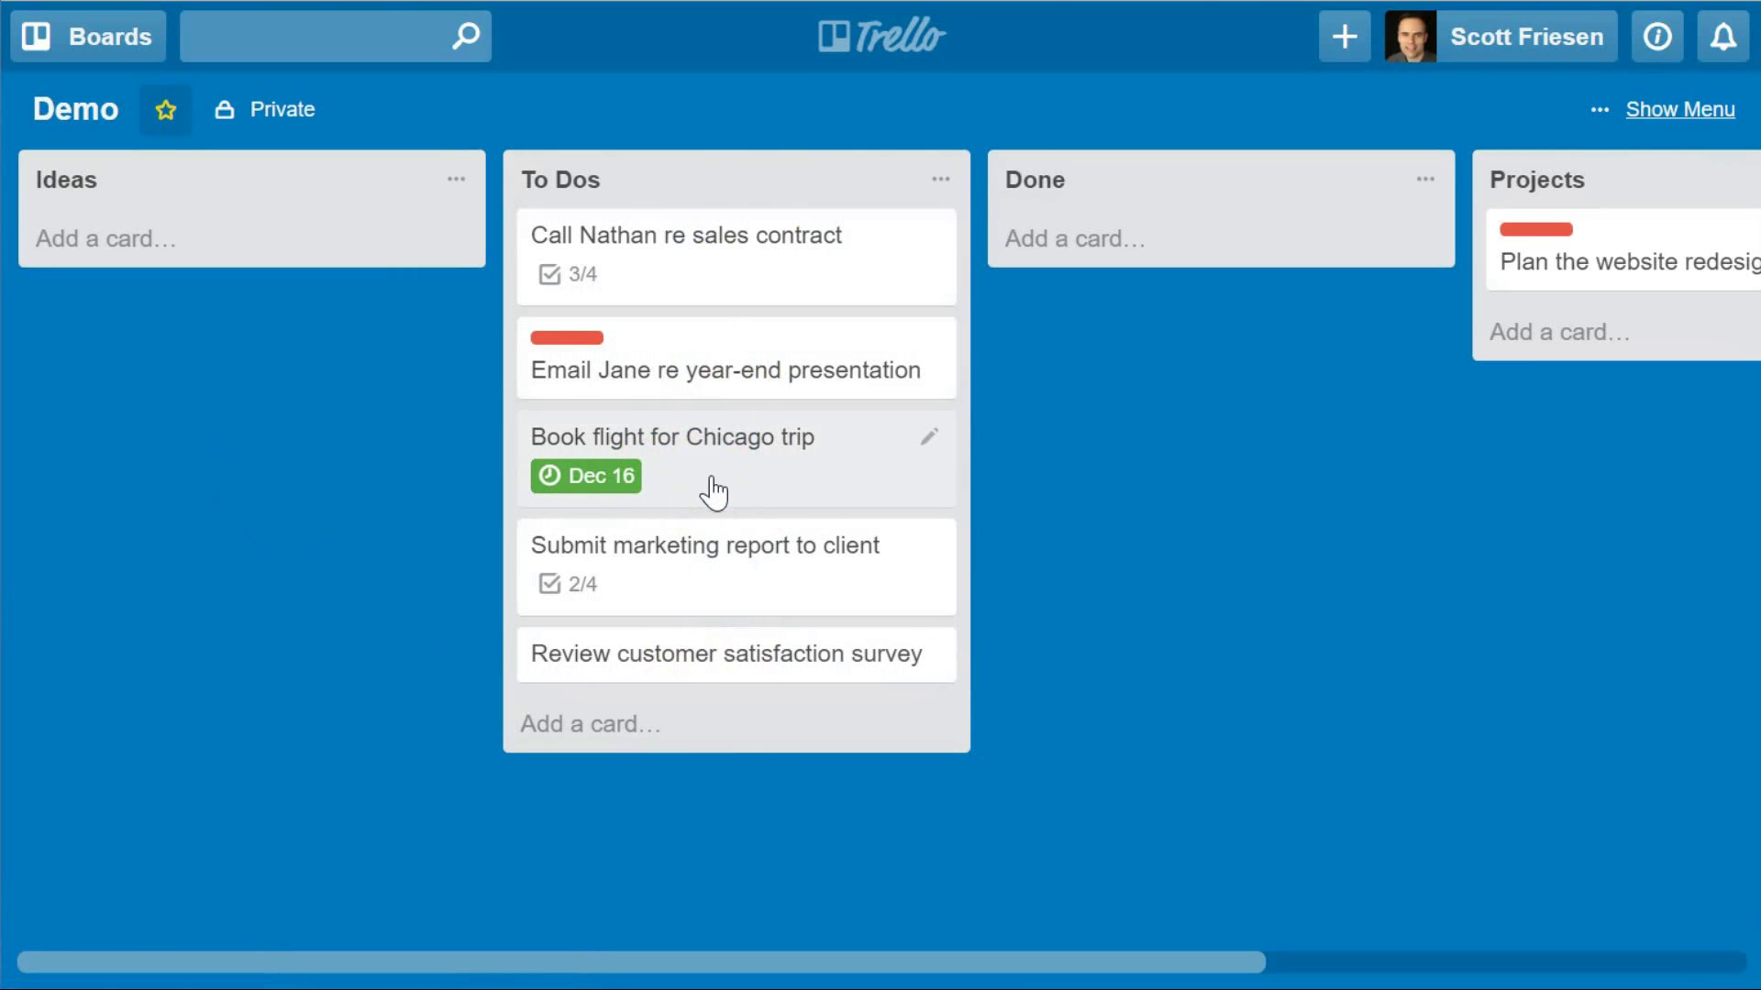
Open the "Book flight for Chicago trip" card and examine its activity history for due date completion entries.
click(731, 468)
click(731, 470)
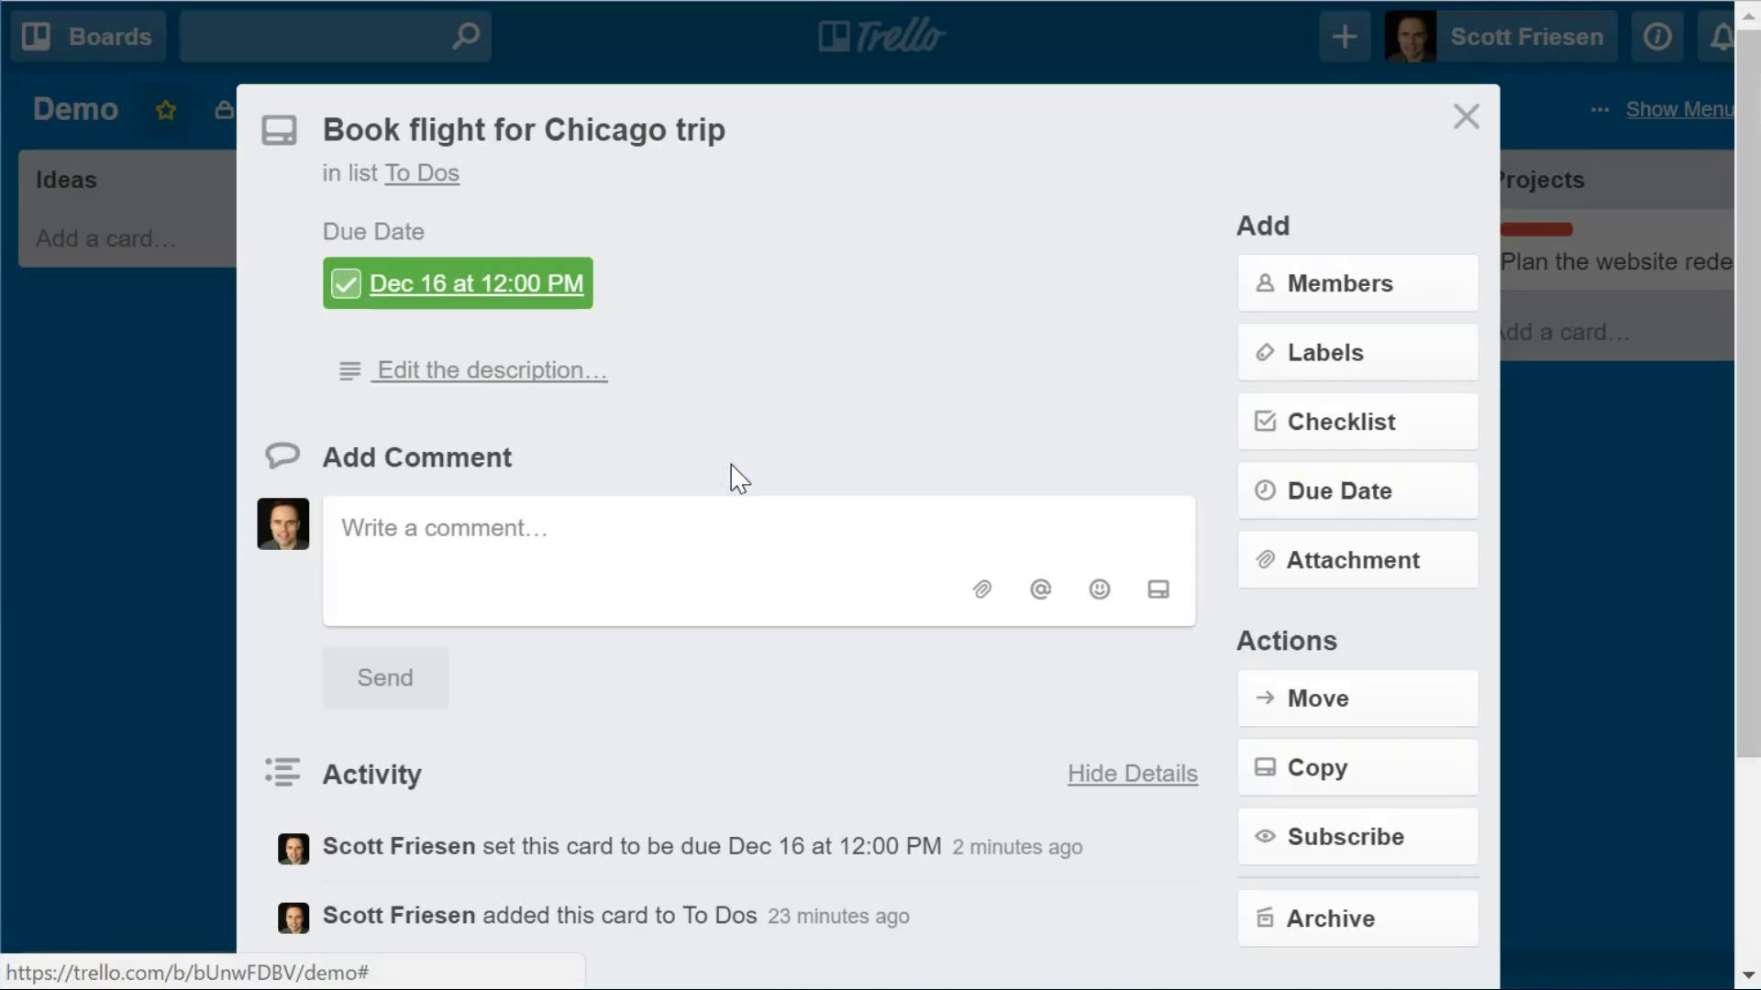
scroll(739, 477, down, 3)
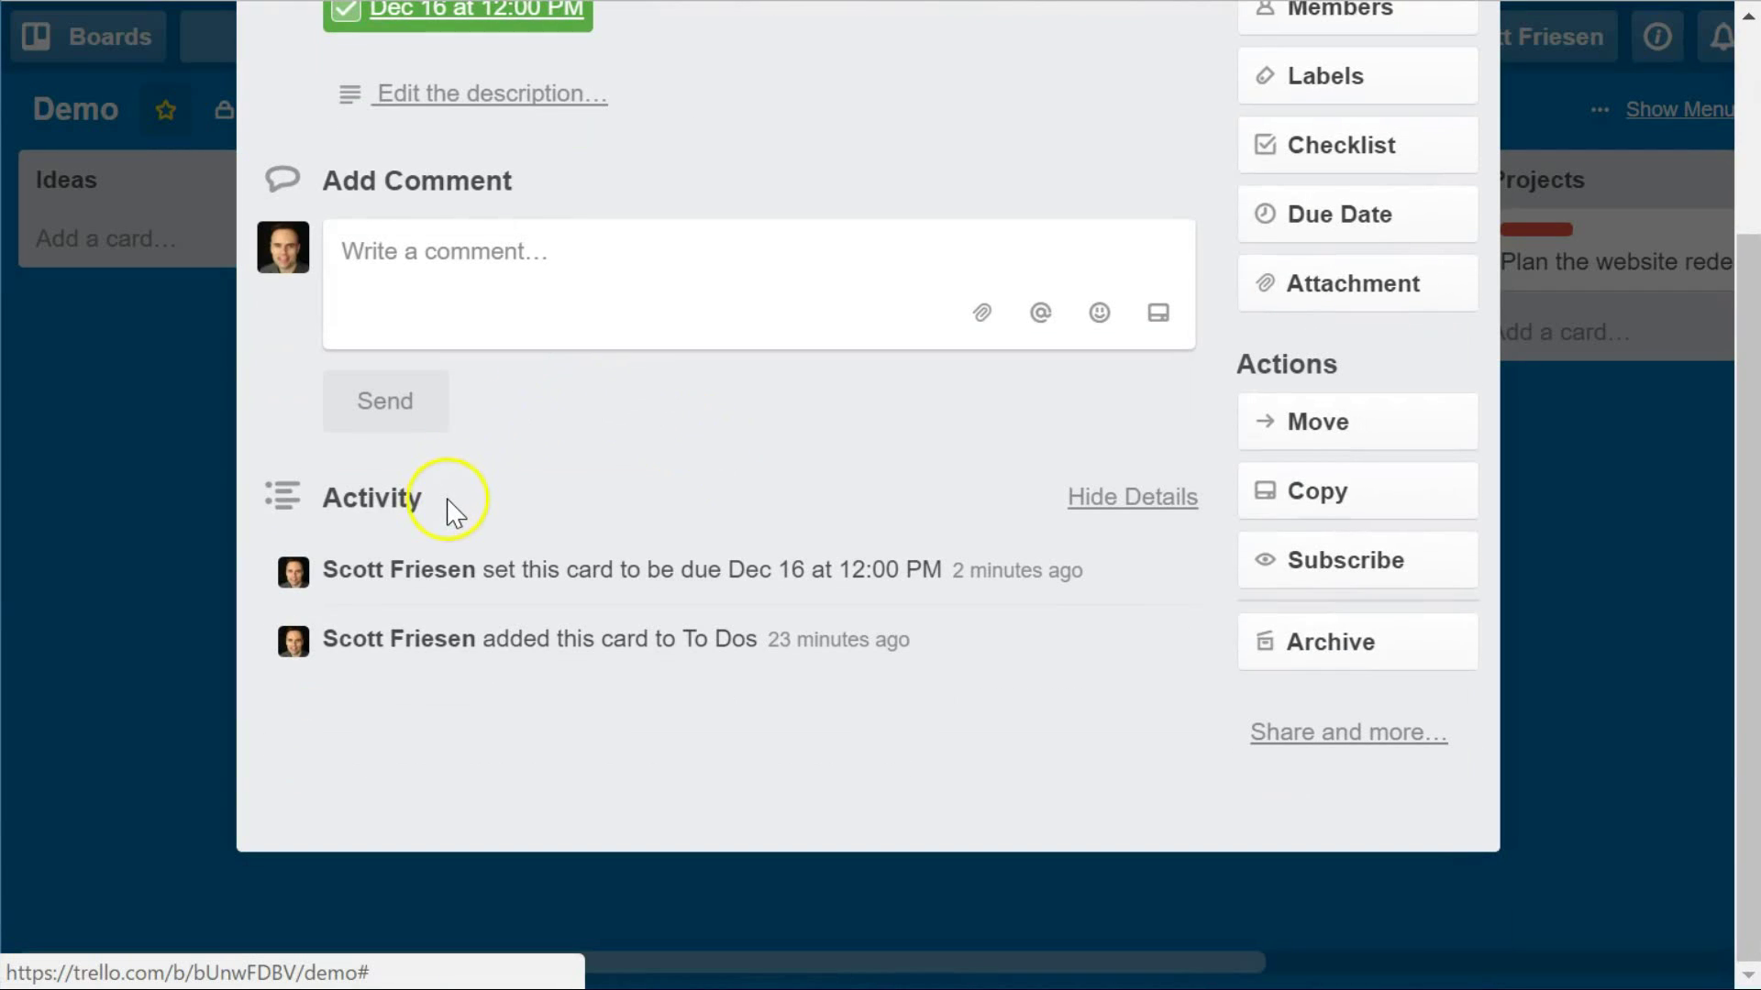
scroll(449, 509, up, 2)
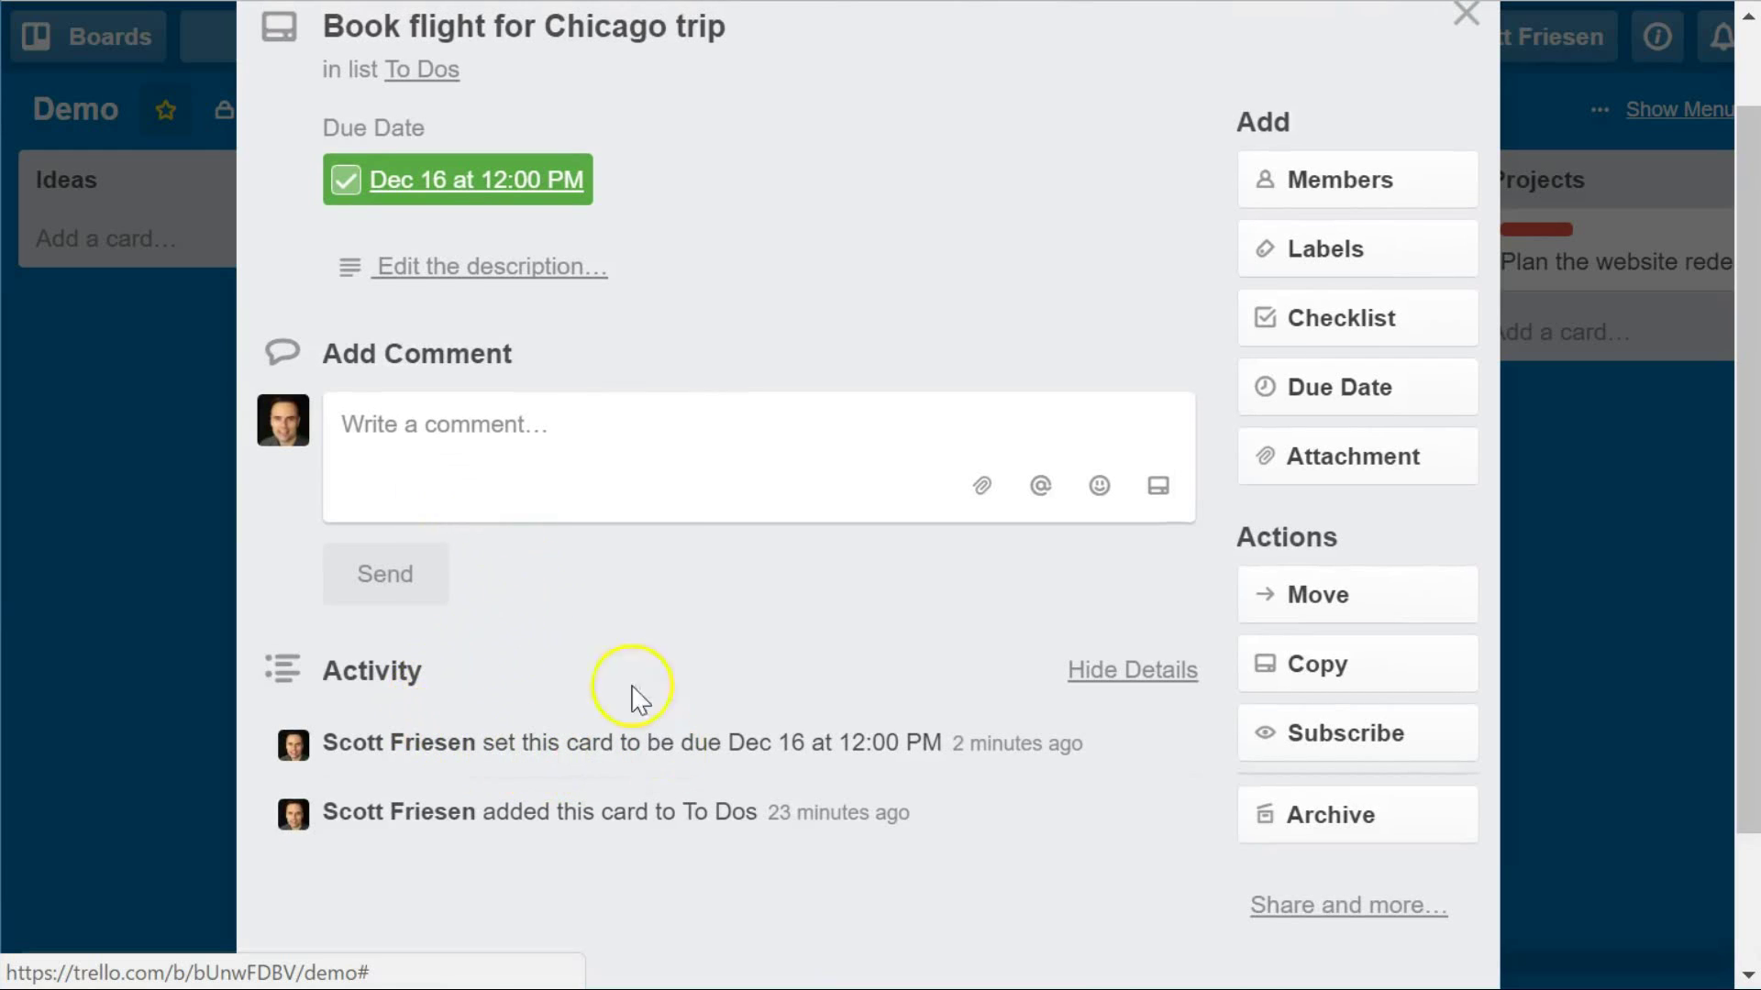
Switch the due date's completion mark off and on again, and check the card's activity history for the change.
click(347, 185)
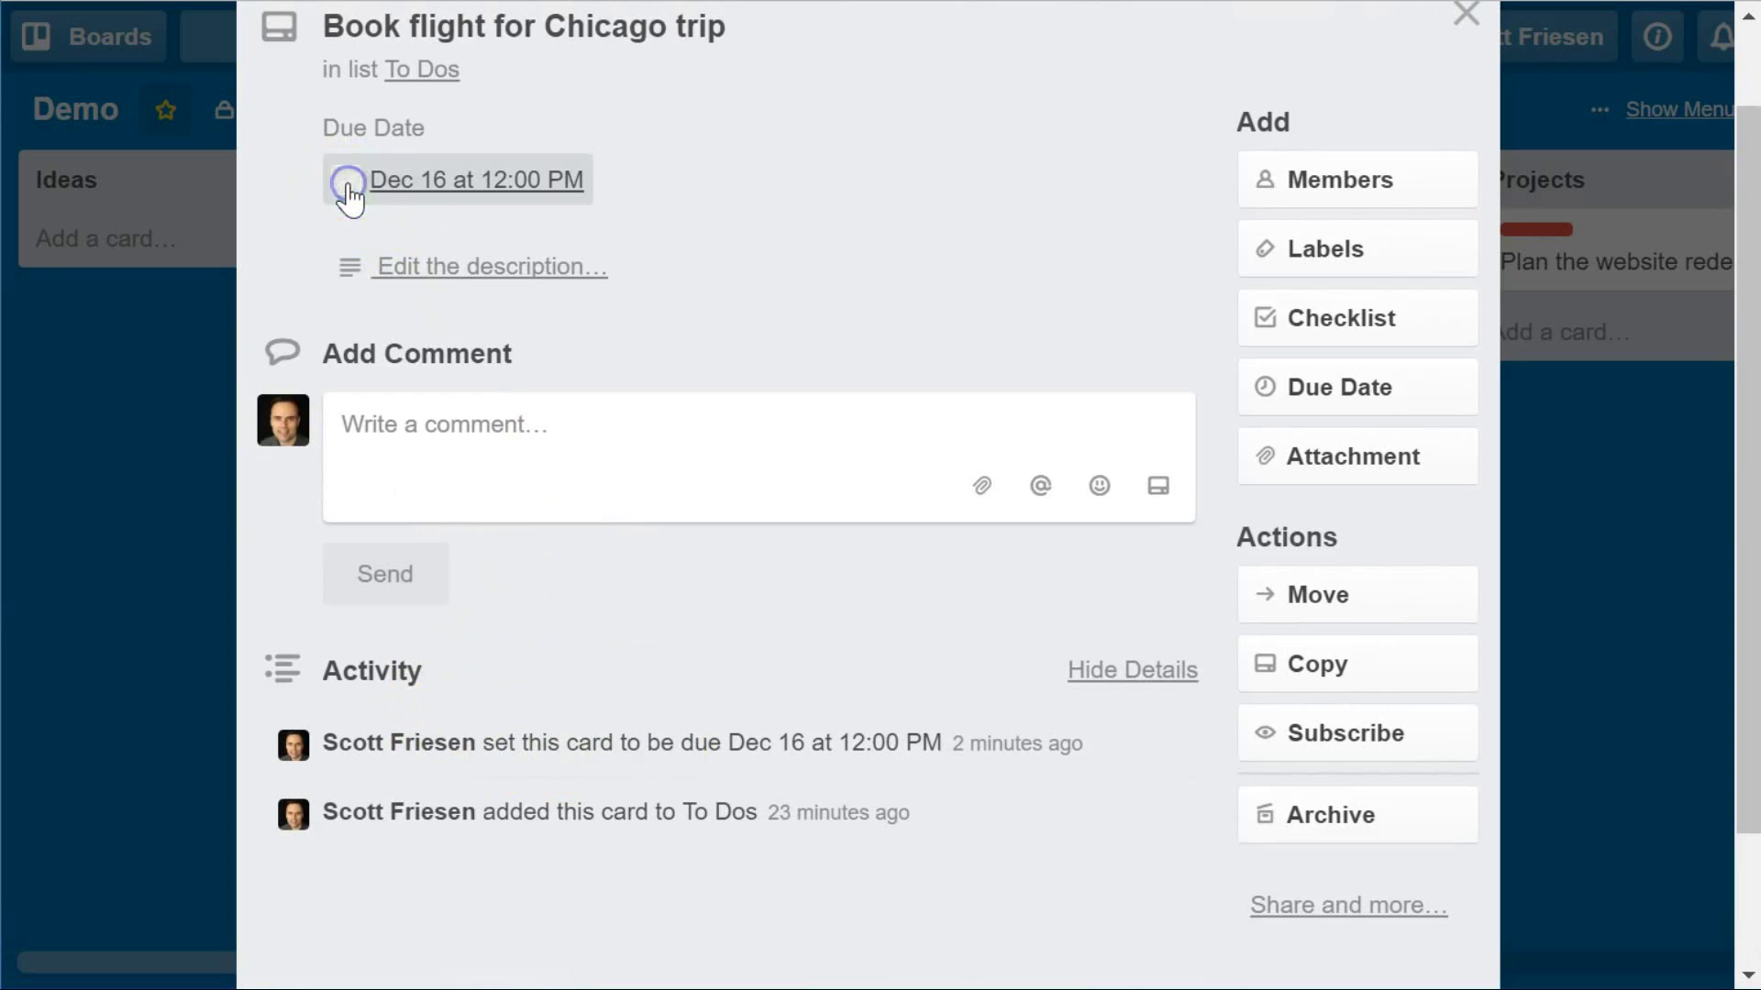
click(347, 184)
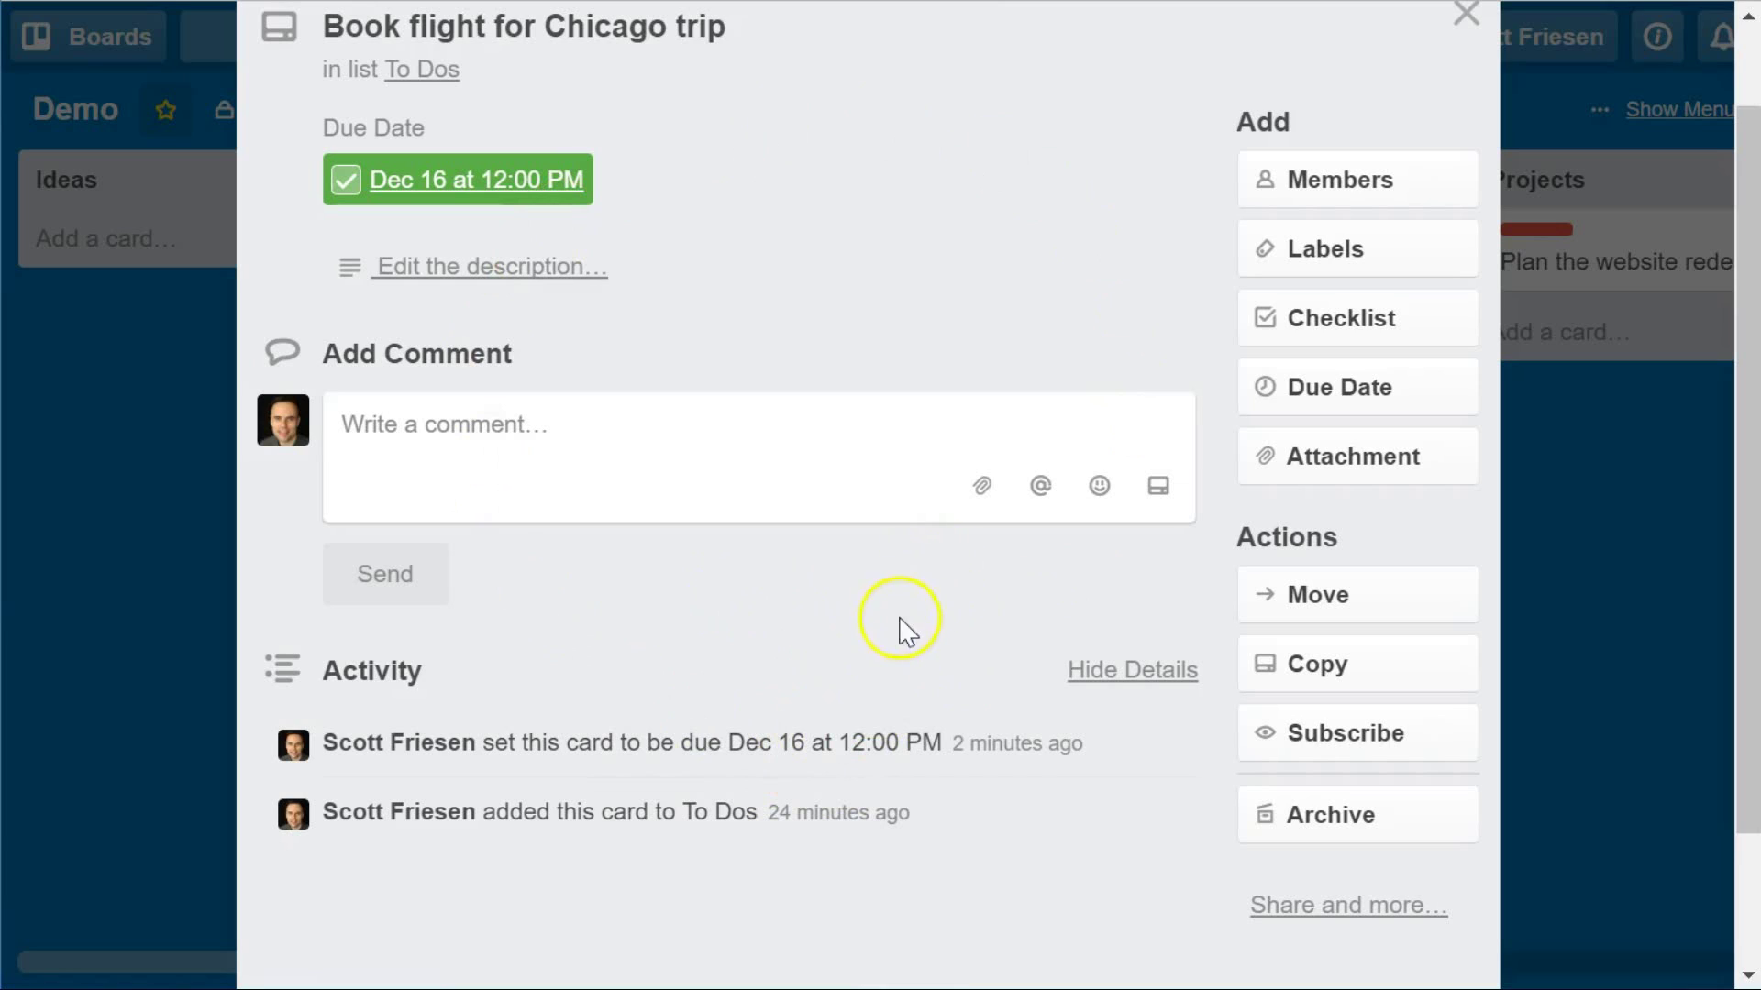
click(350, 190)
scroll(683, 734, down, 2)
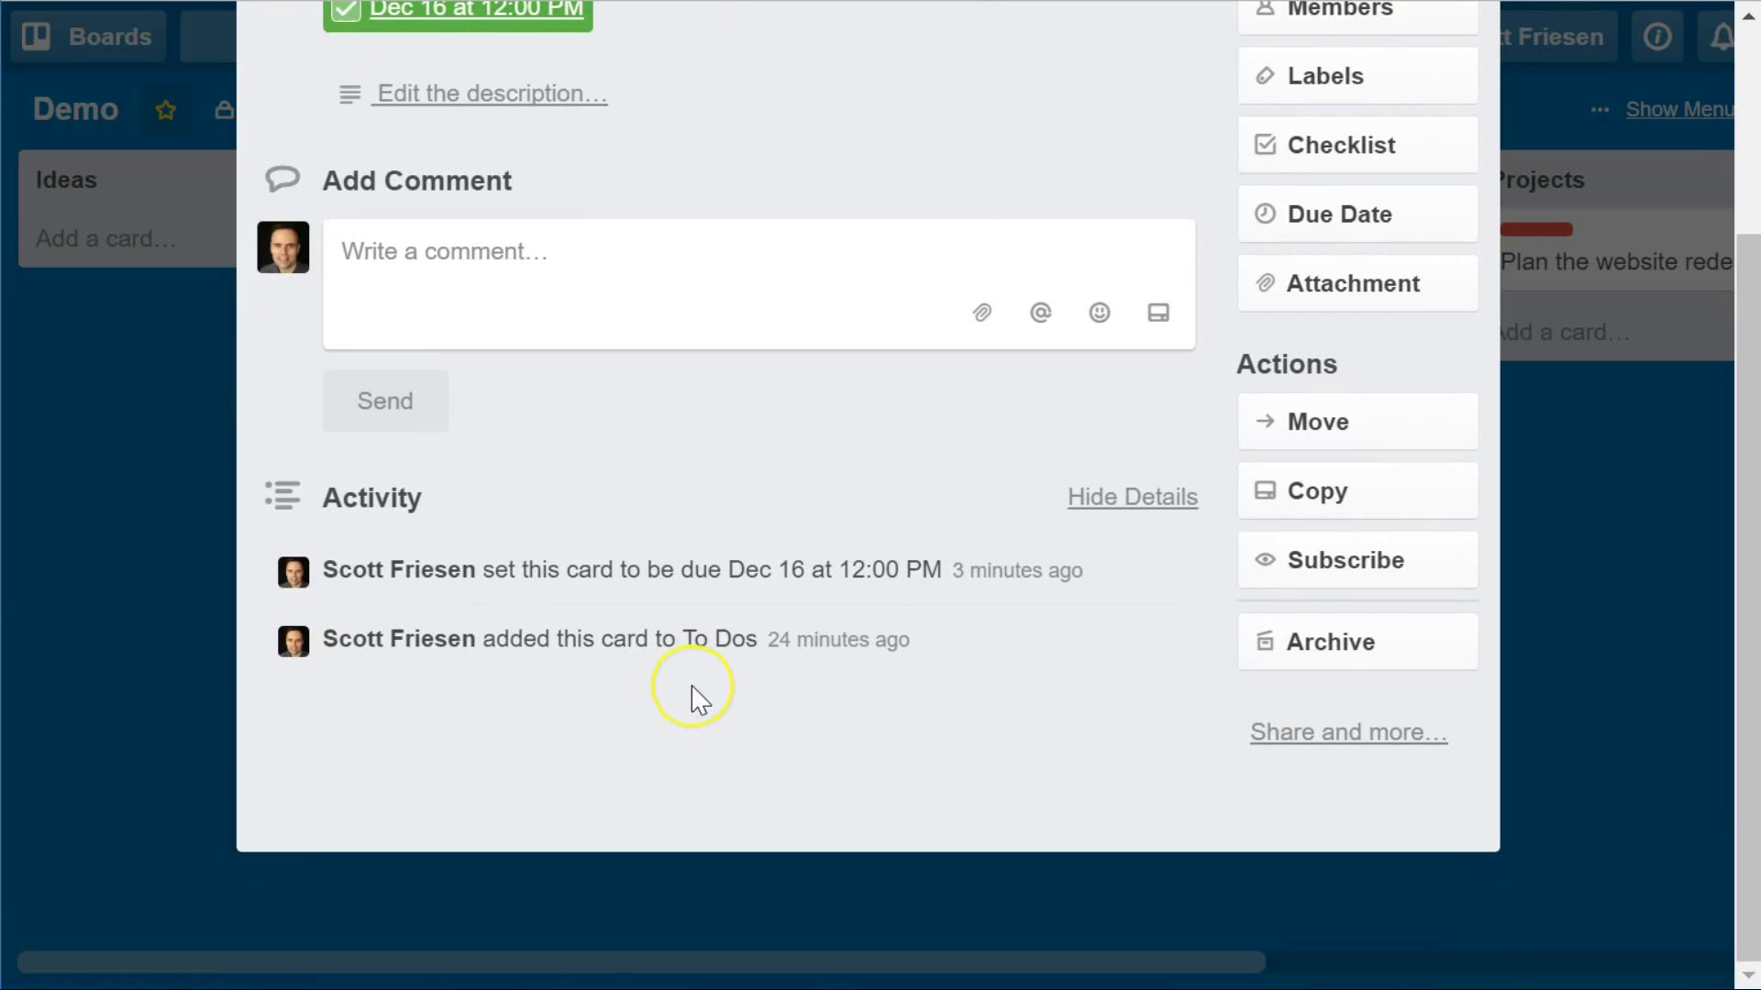
scroll(674, 669, up, 2)
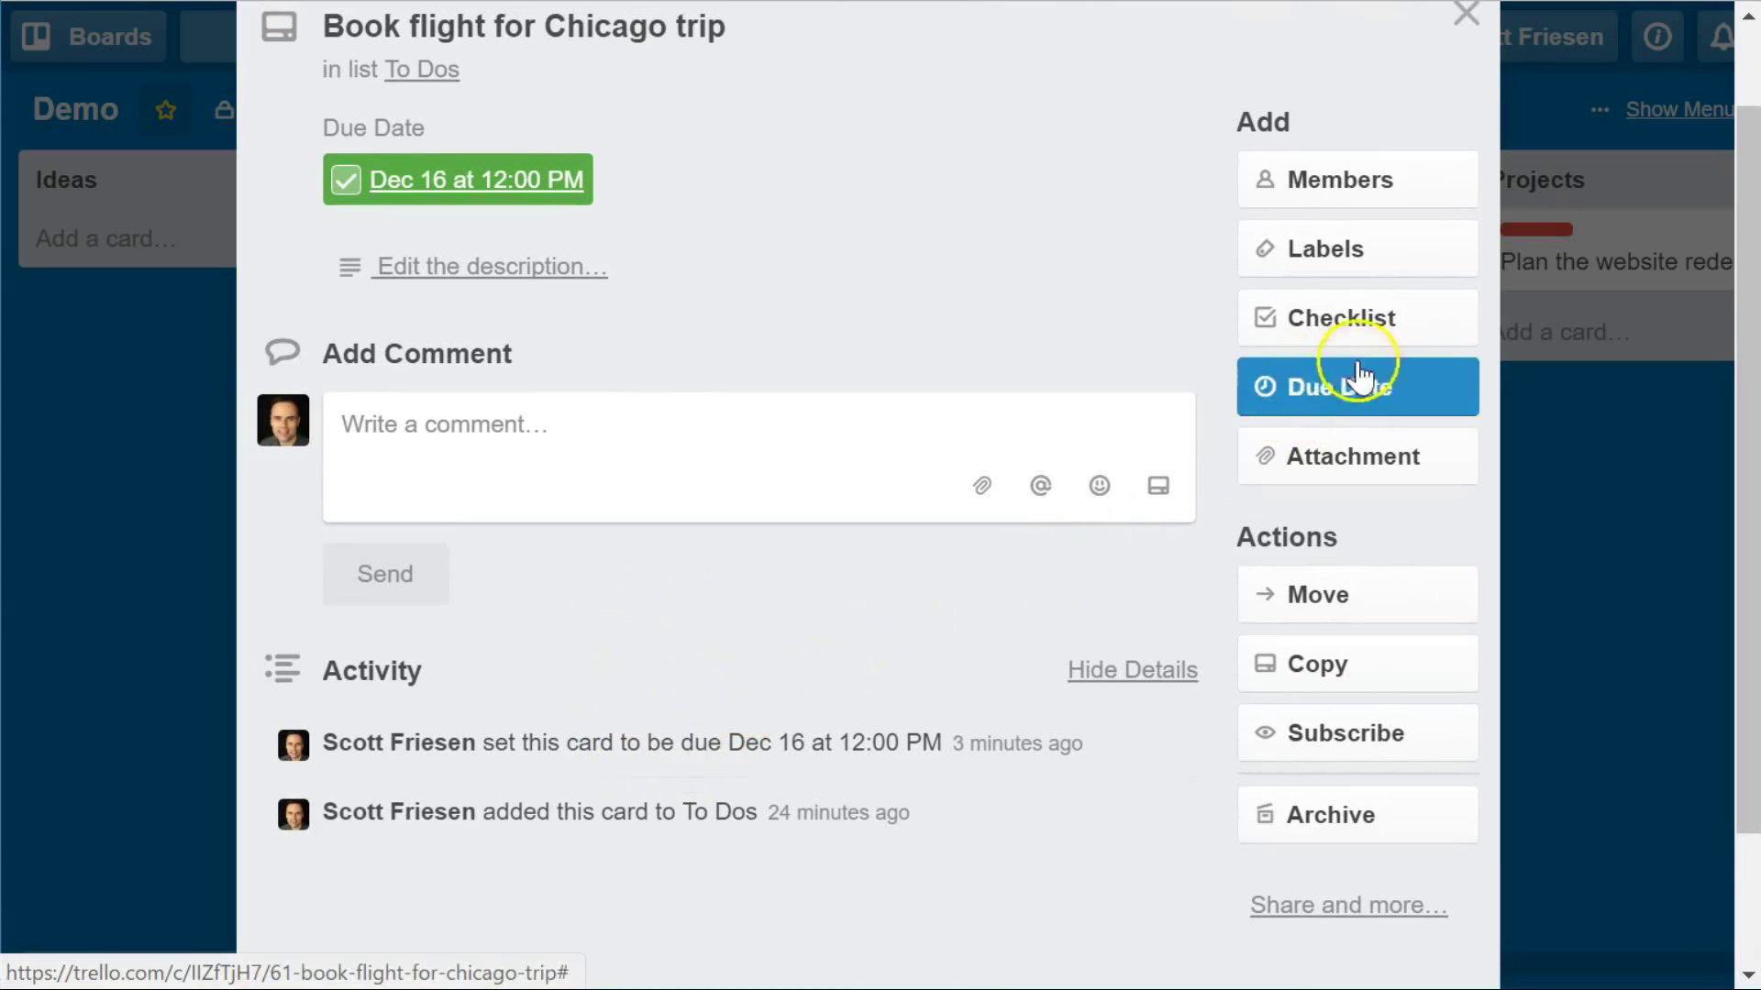
Add a checklist with items copied from the sales contract card's "Topics to discuss" checklist, and check the card's activity history.
click(1327, 323)
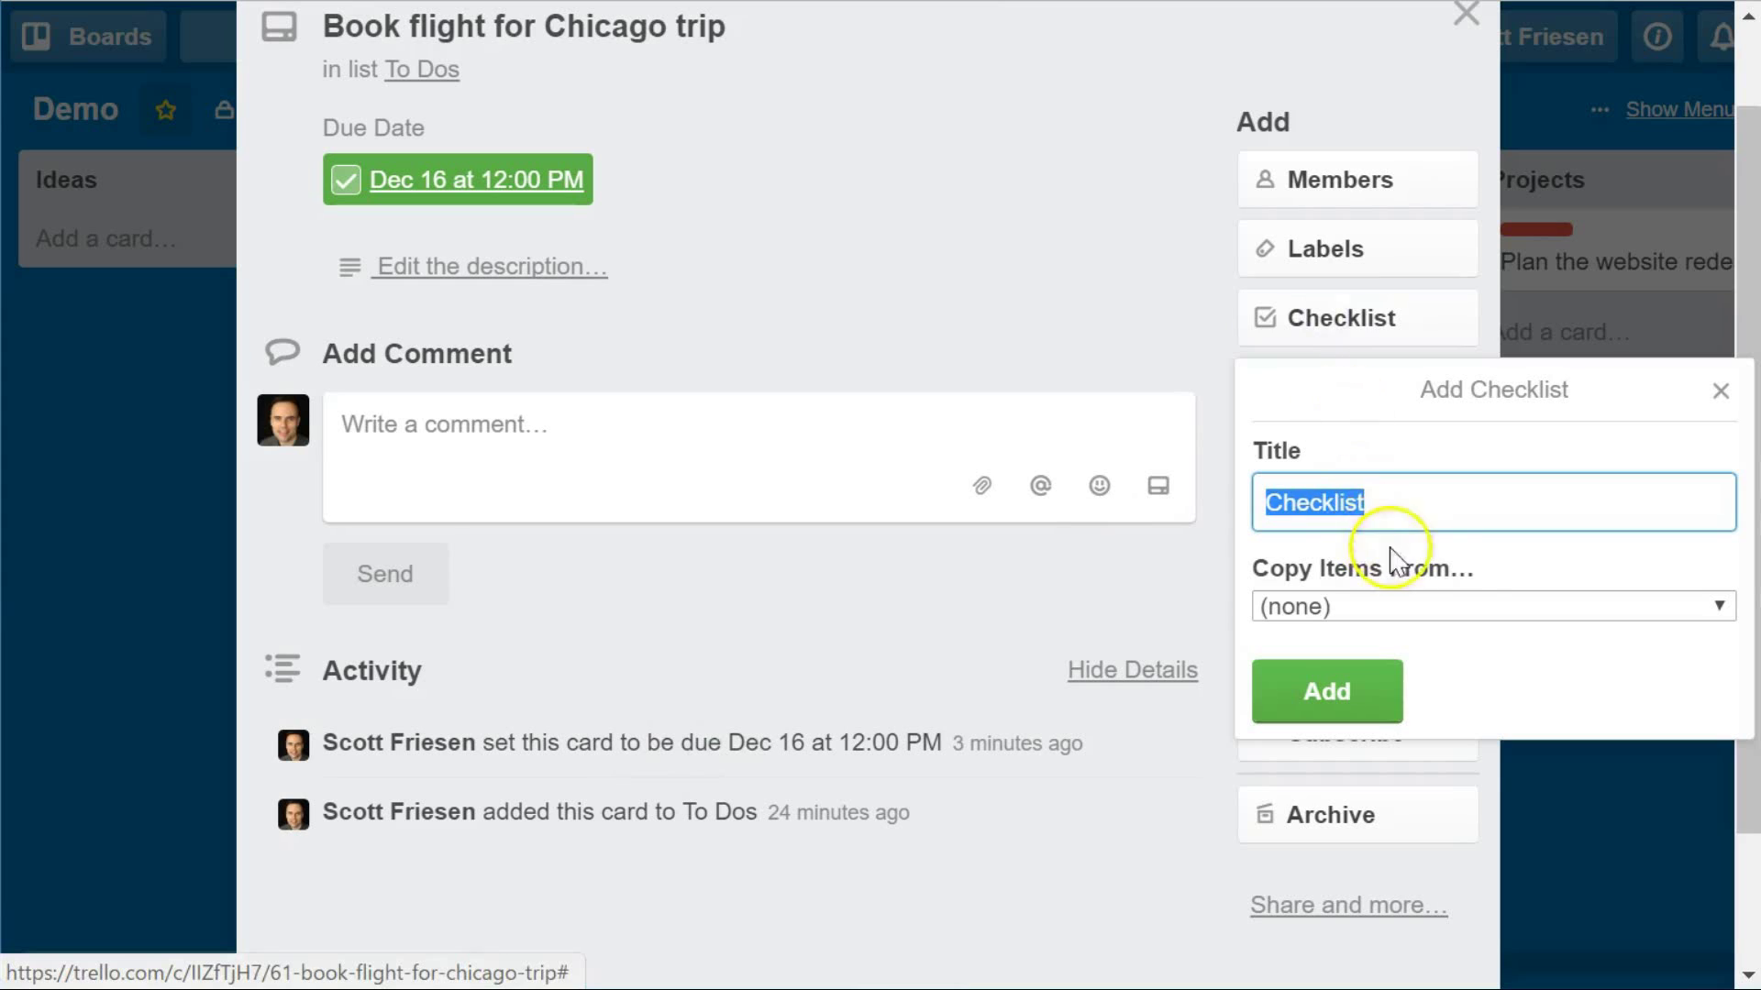
click(1418, 605)
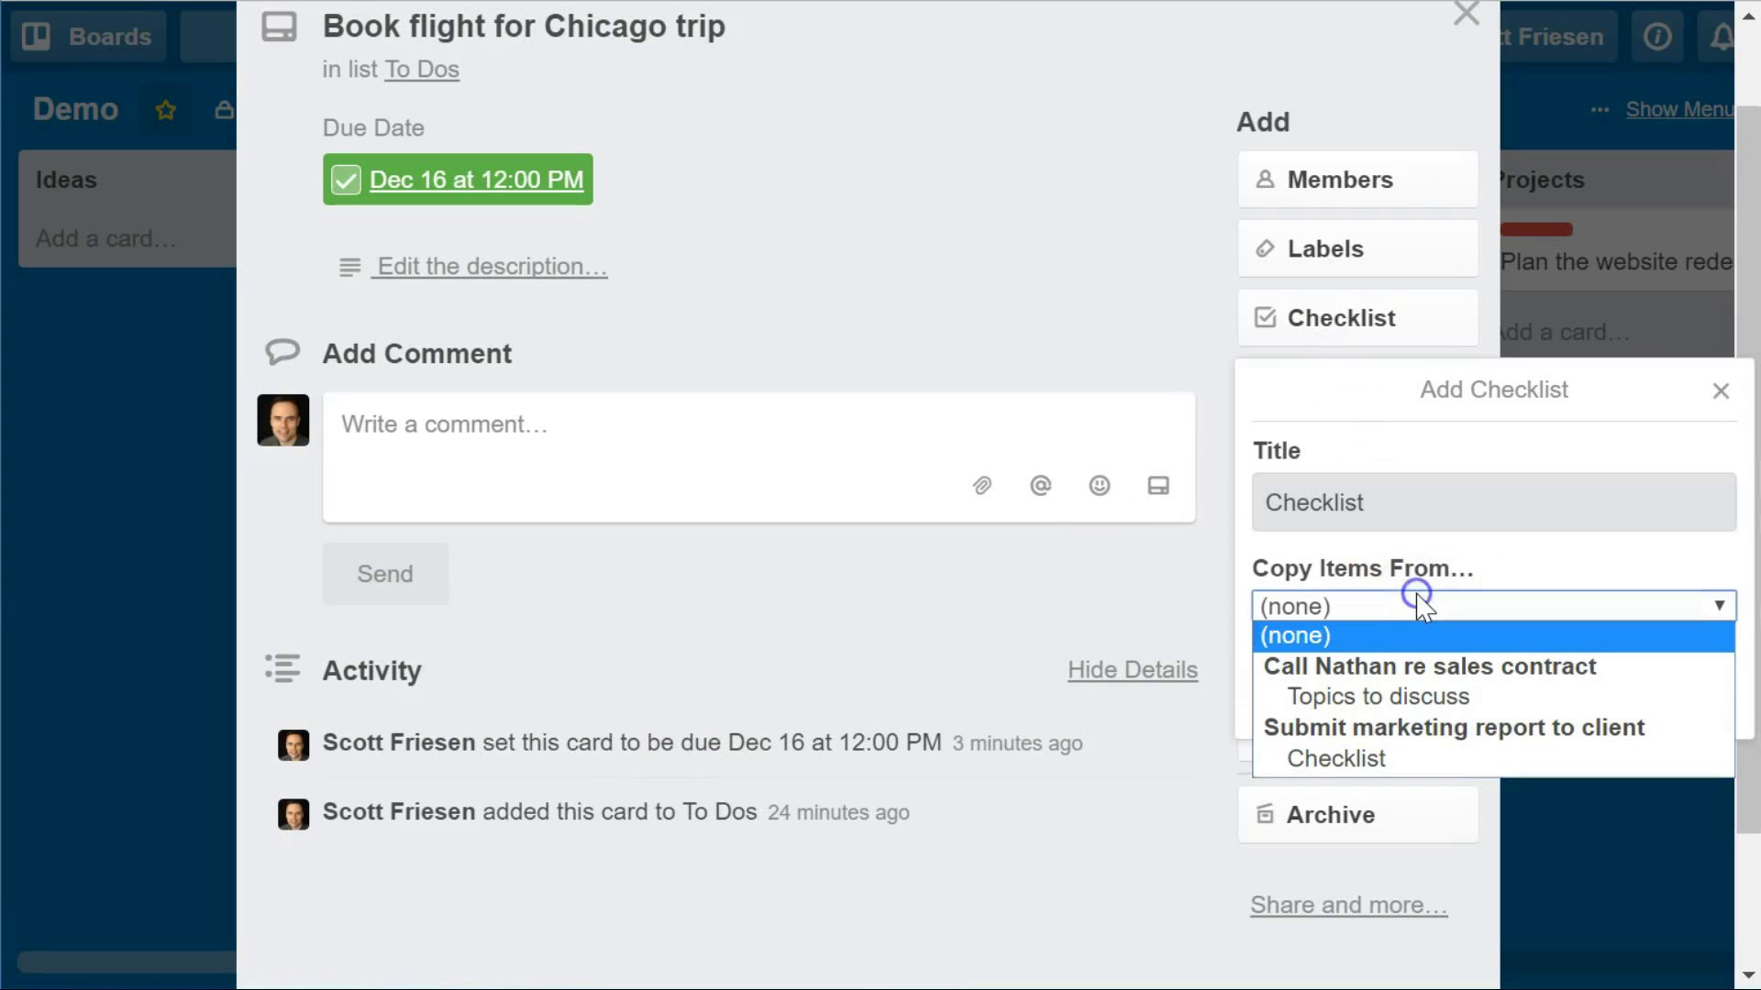
click(1385, 699)
click(1376, 706)
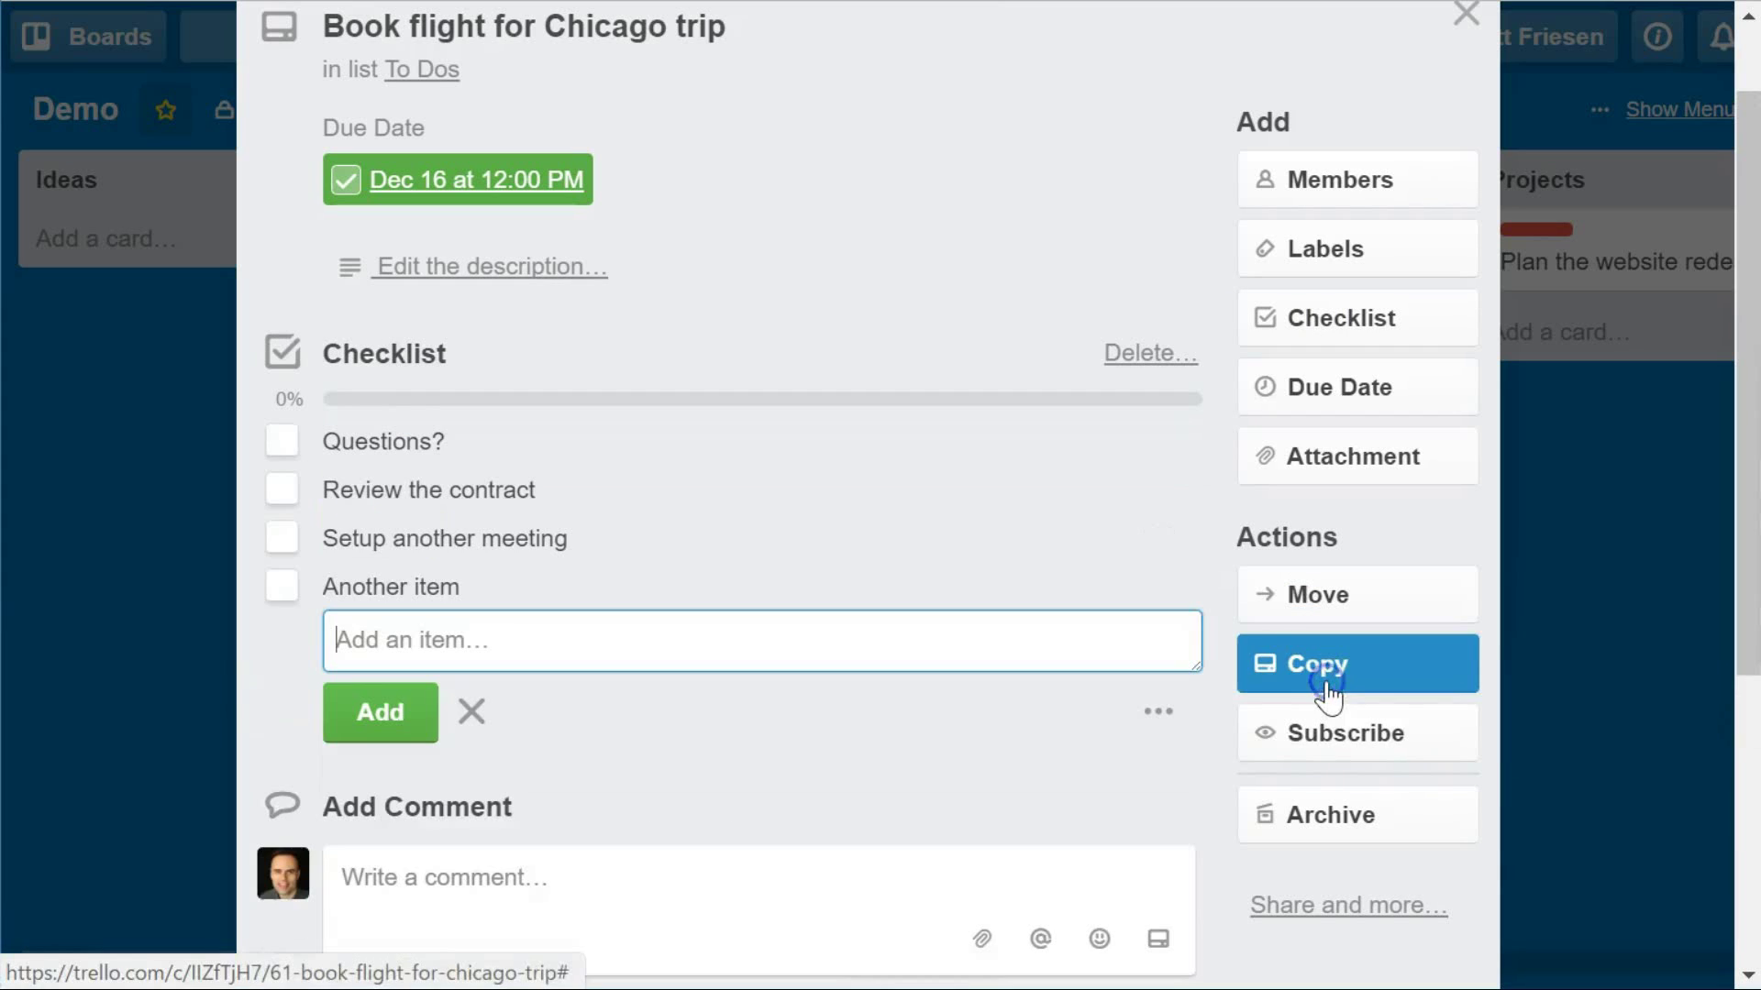
scroll(981, 576, down, 2)
scroll(965, 573, down, 4)
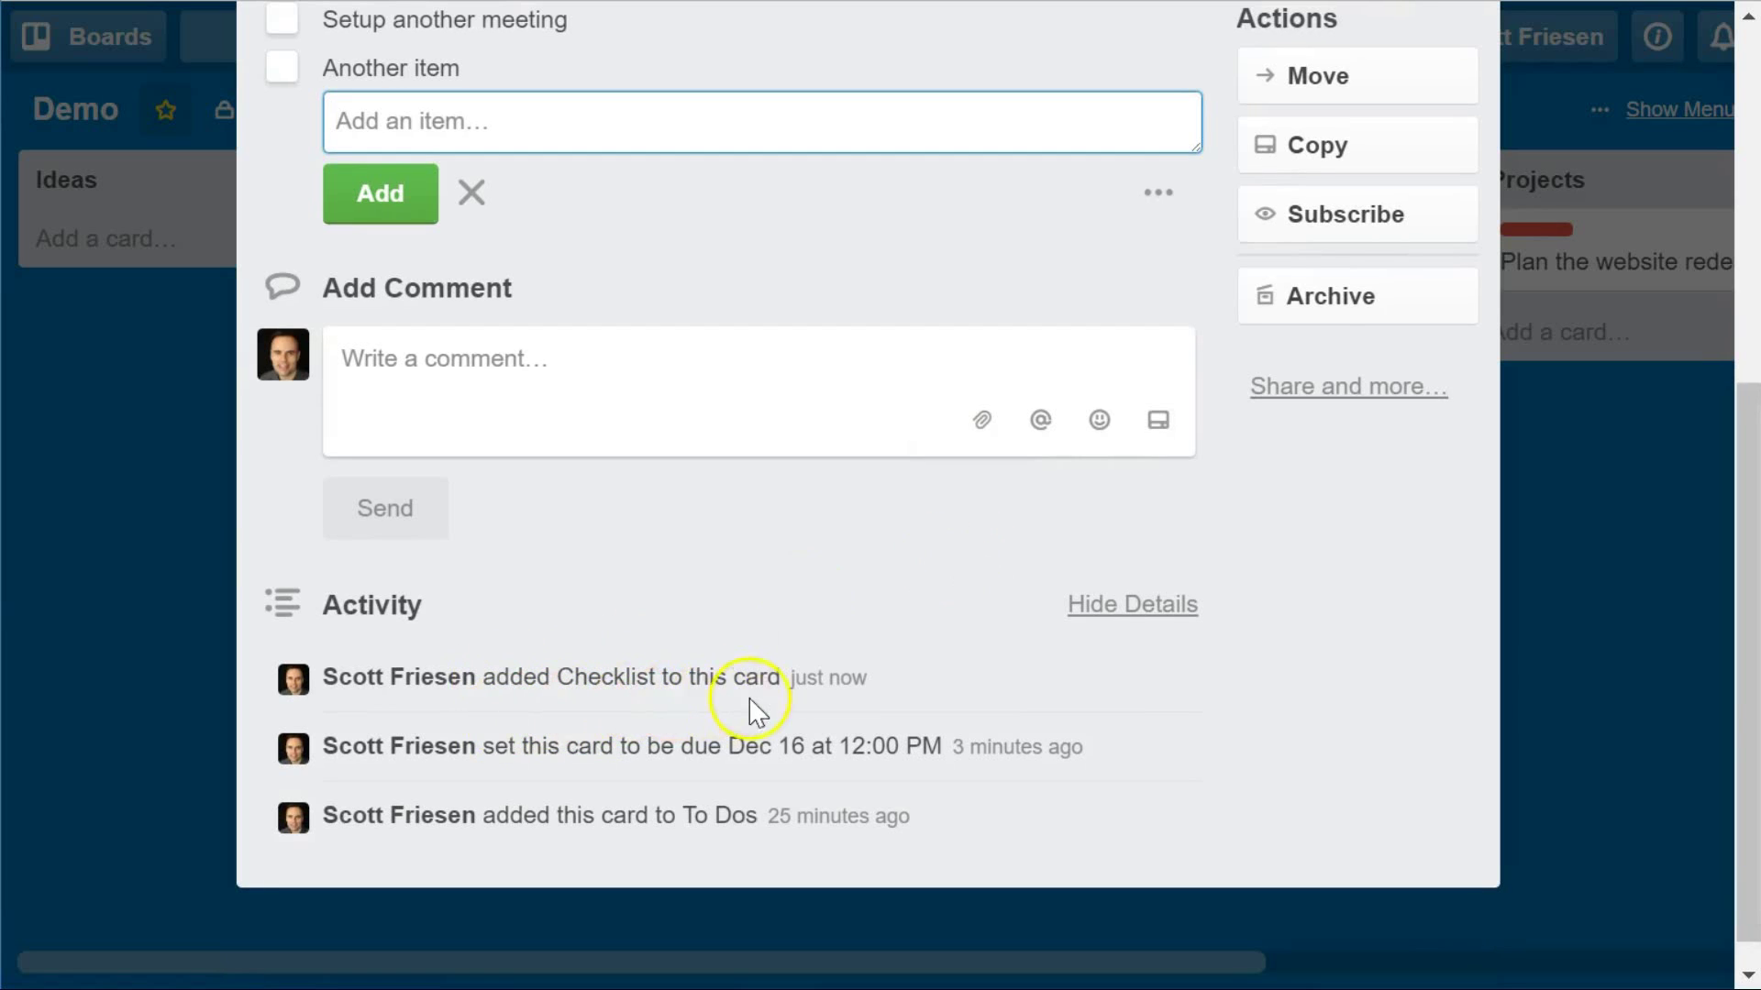
scroll(748, 711, up, 4)
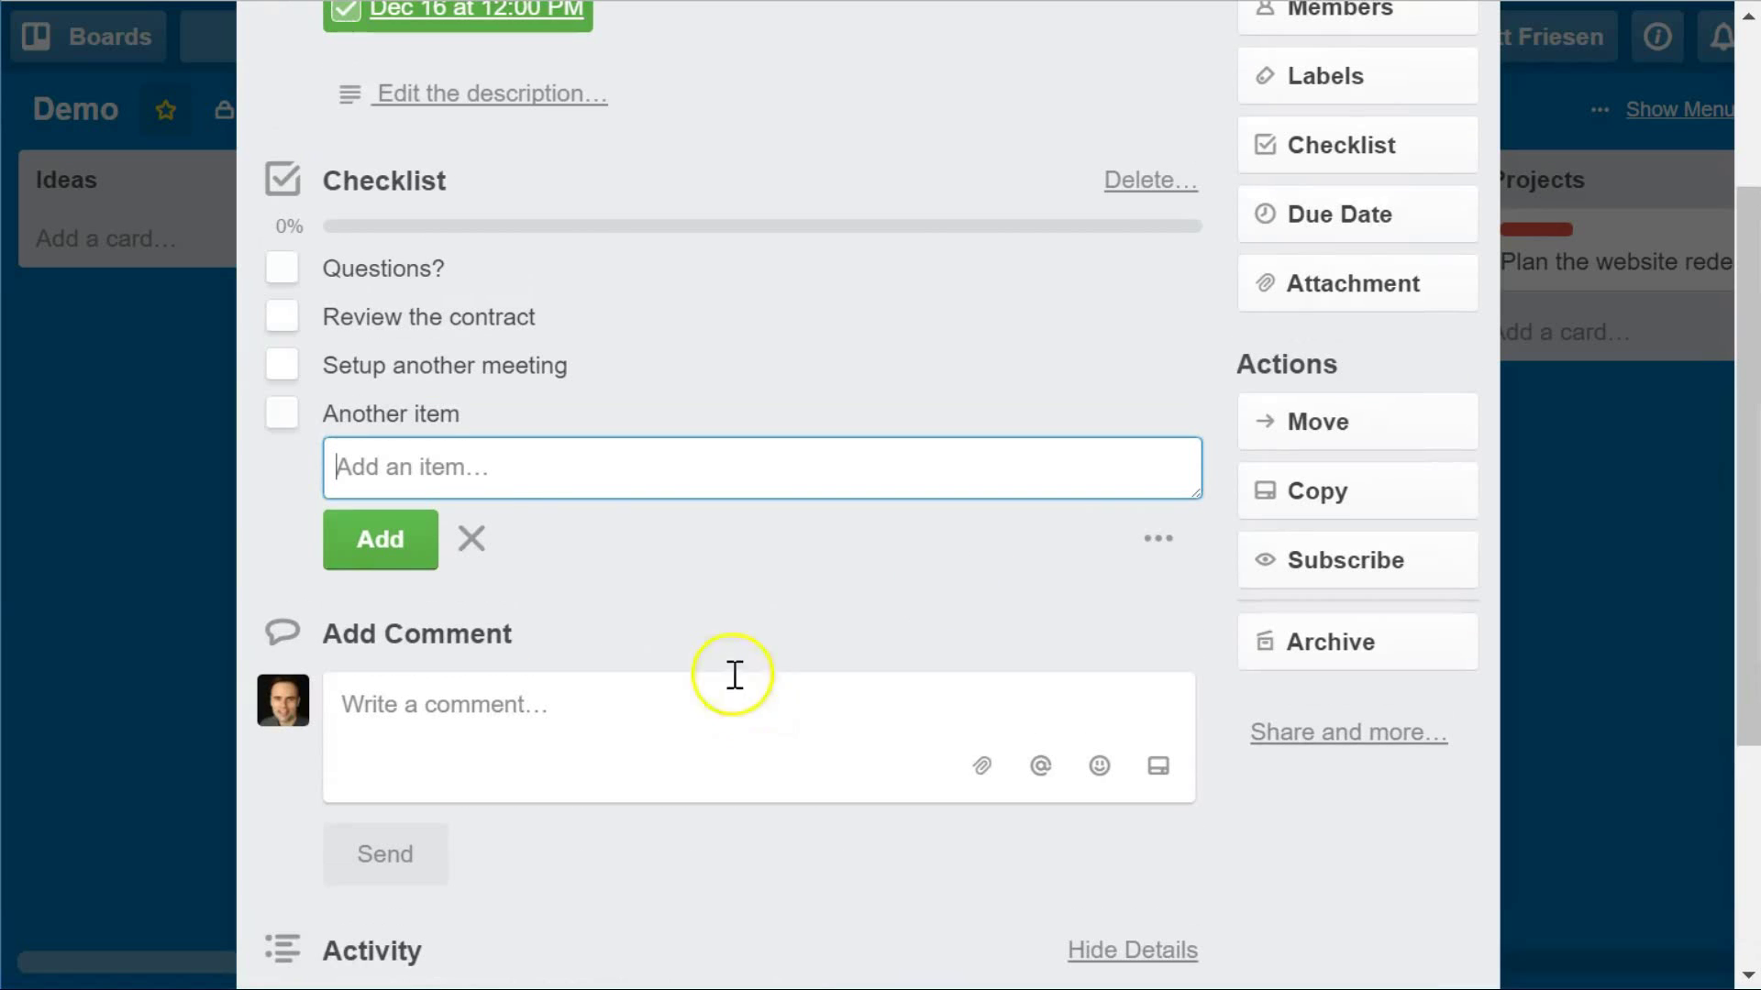
Mark the "Questions?" and "Review the contract" checklist items as complete, checking the activity history after each one.
click(283, 269)
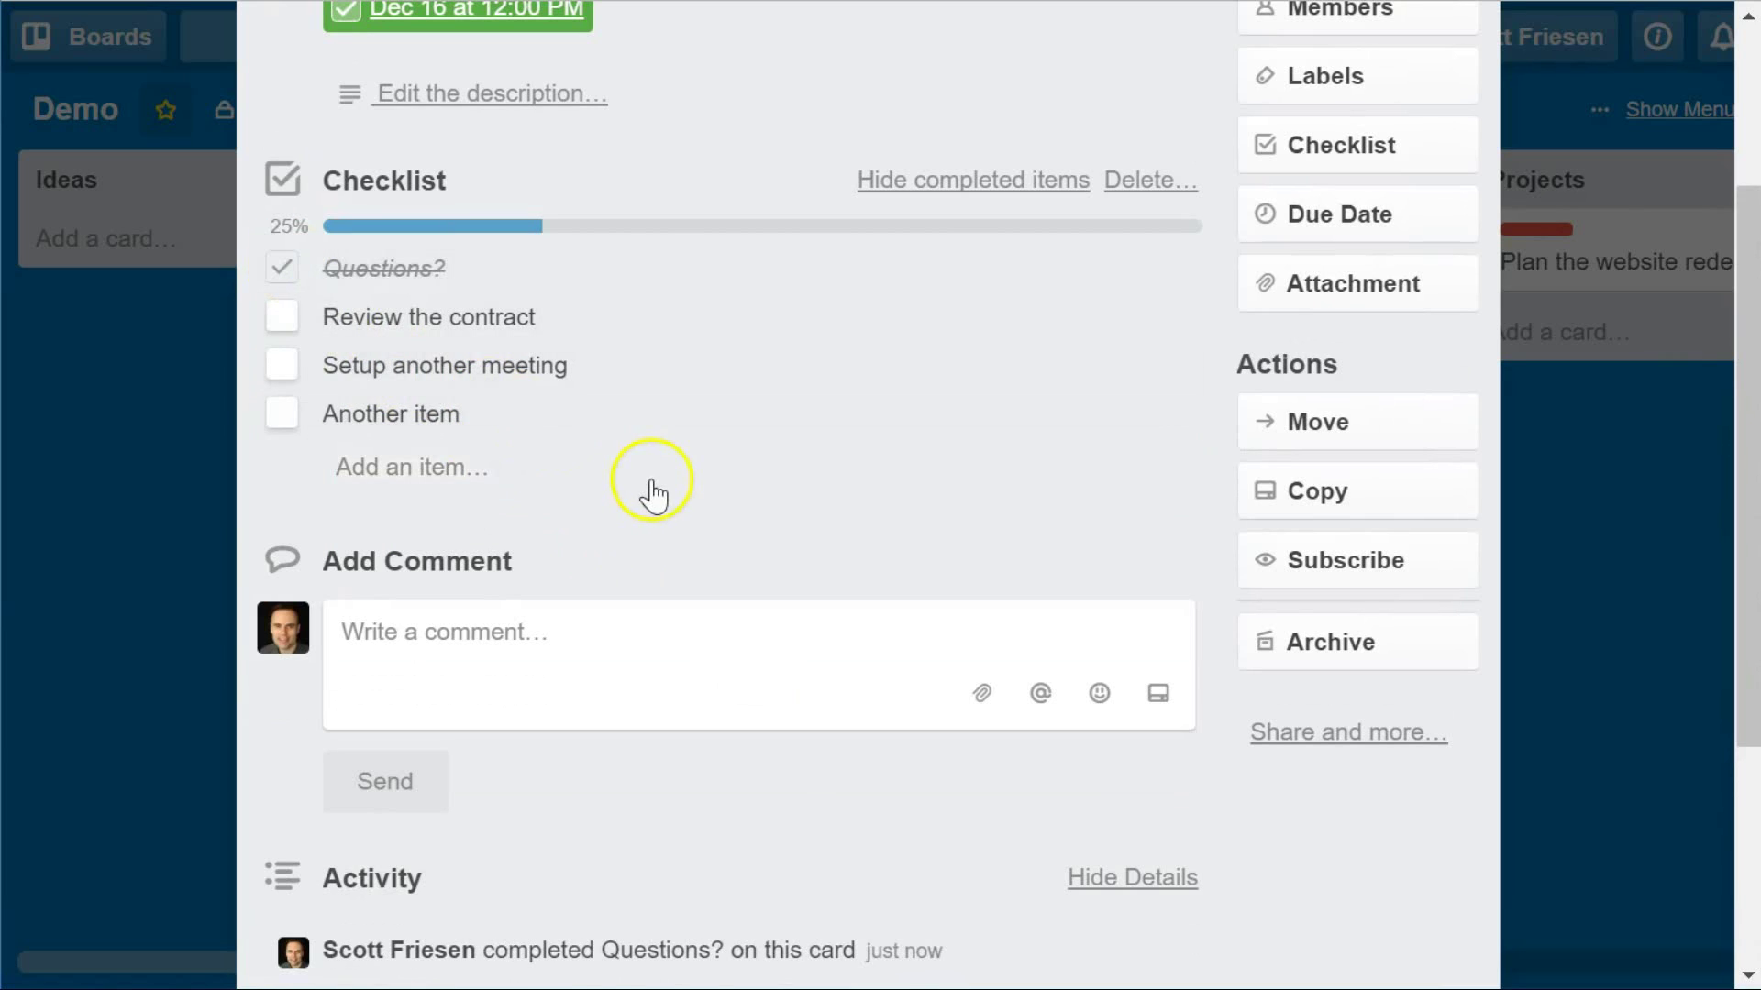
scroll(653, 495, down, 4)
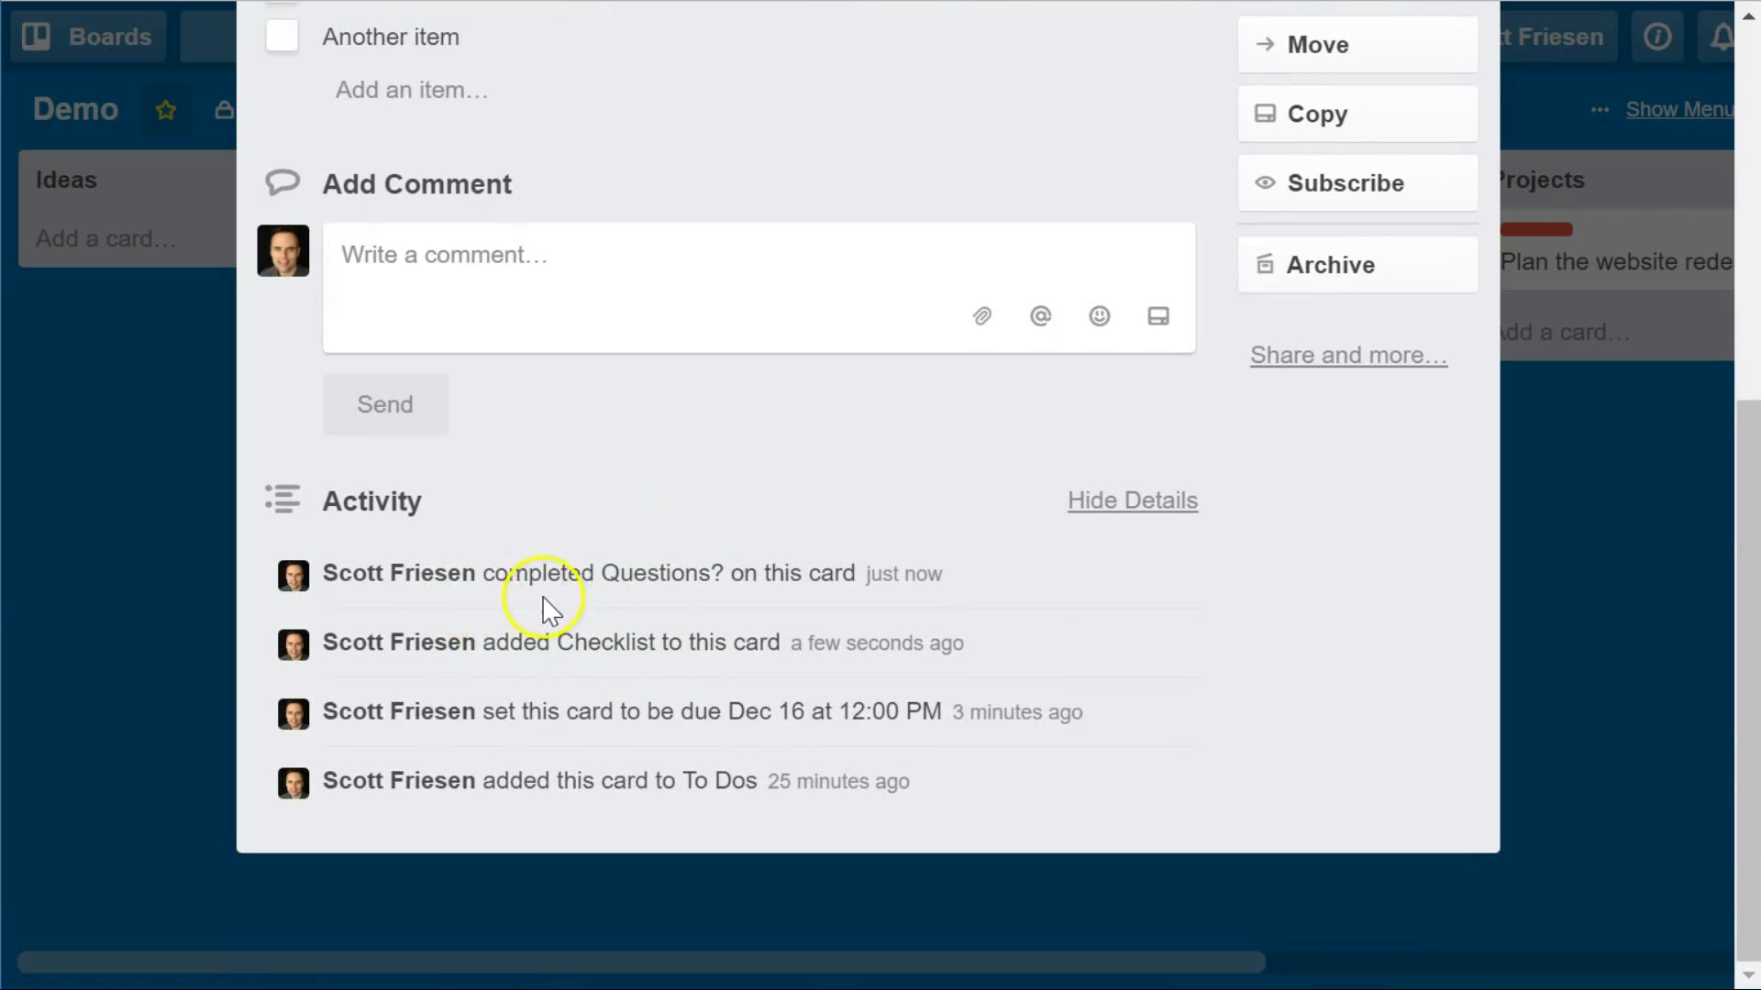
scroll(642, 514, up, 4)
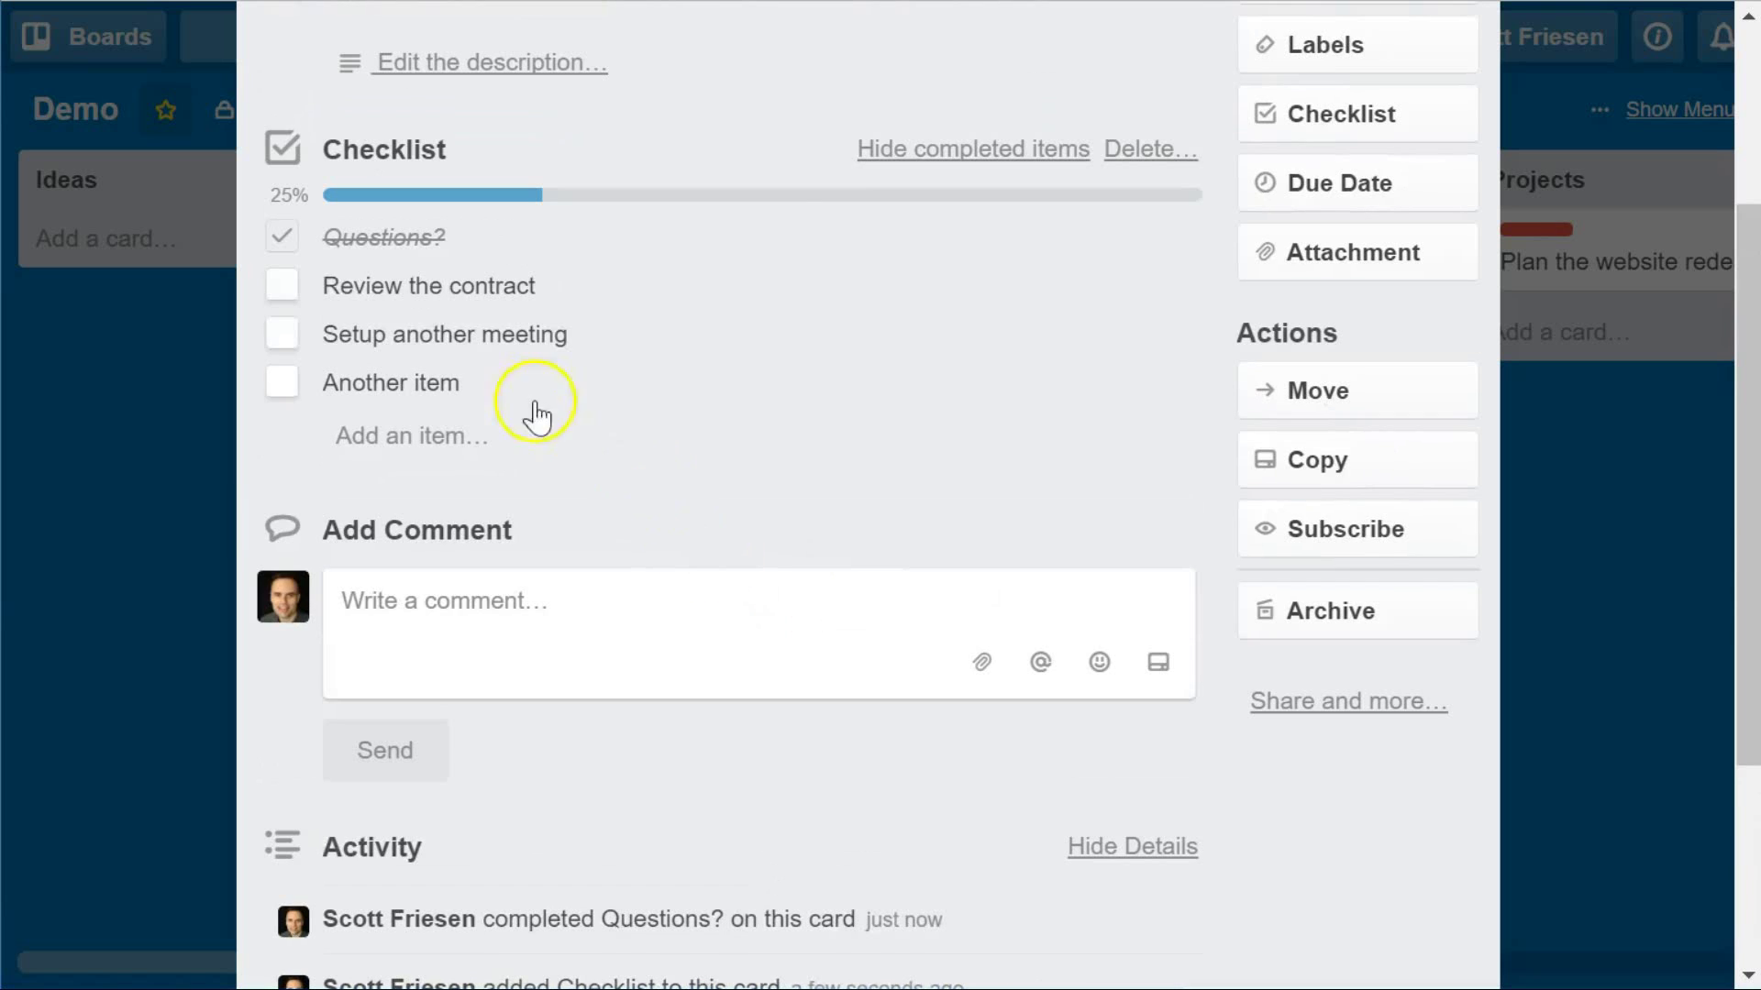
click(290, 288)
scroll(550, 550, down, 5)
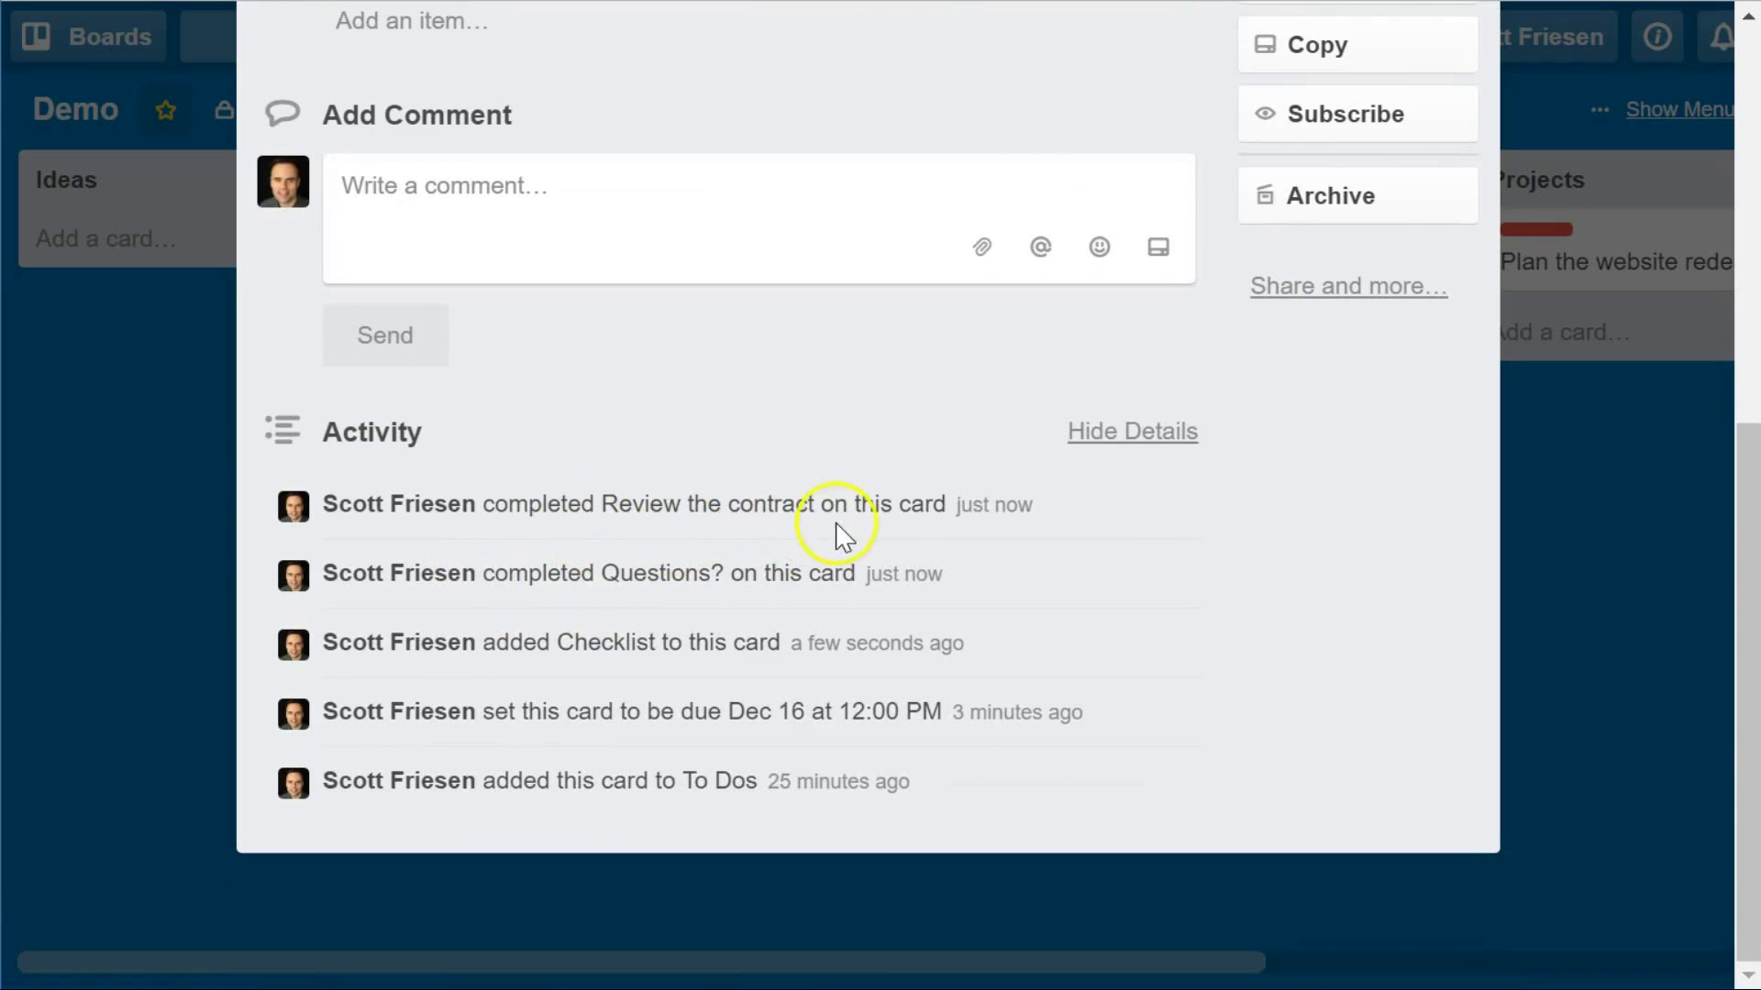
scroll(940, 546, up, 6)
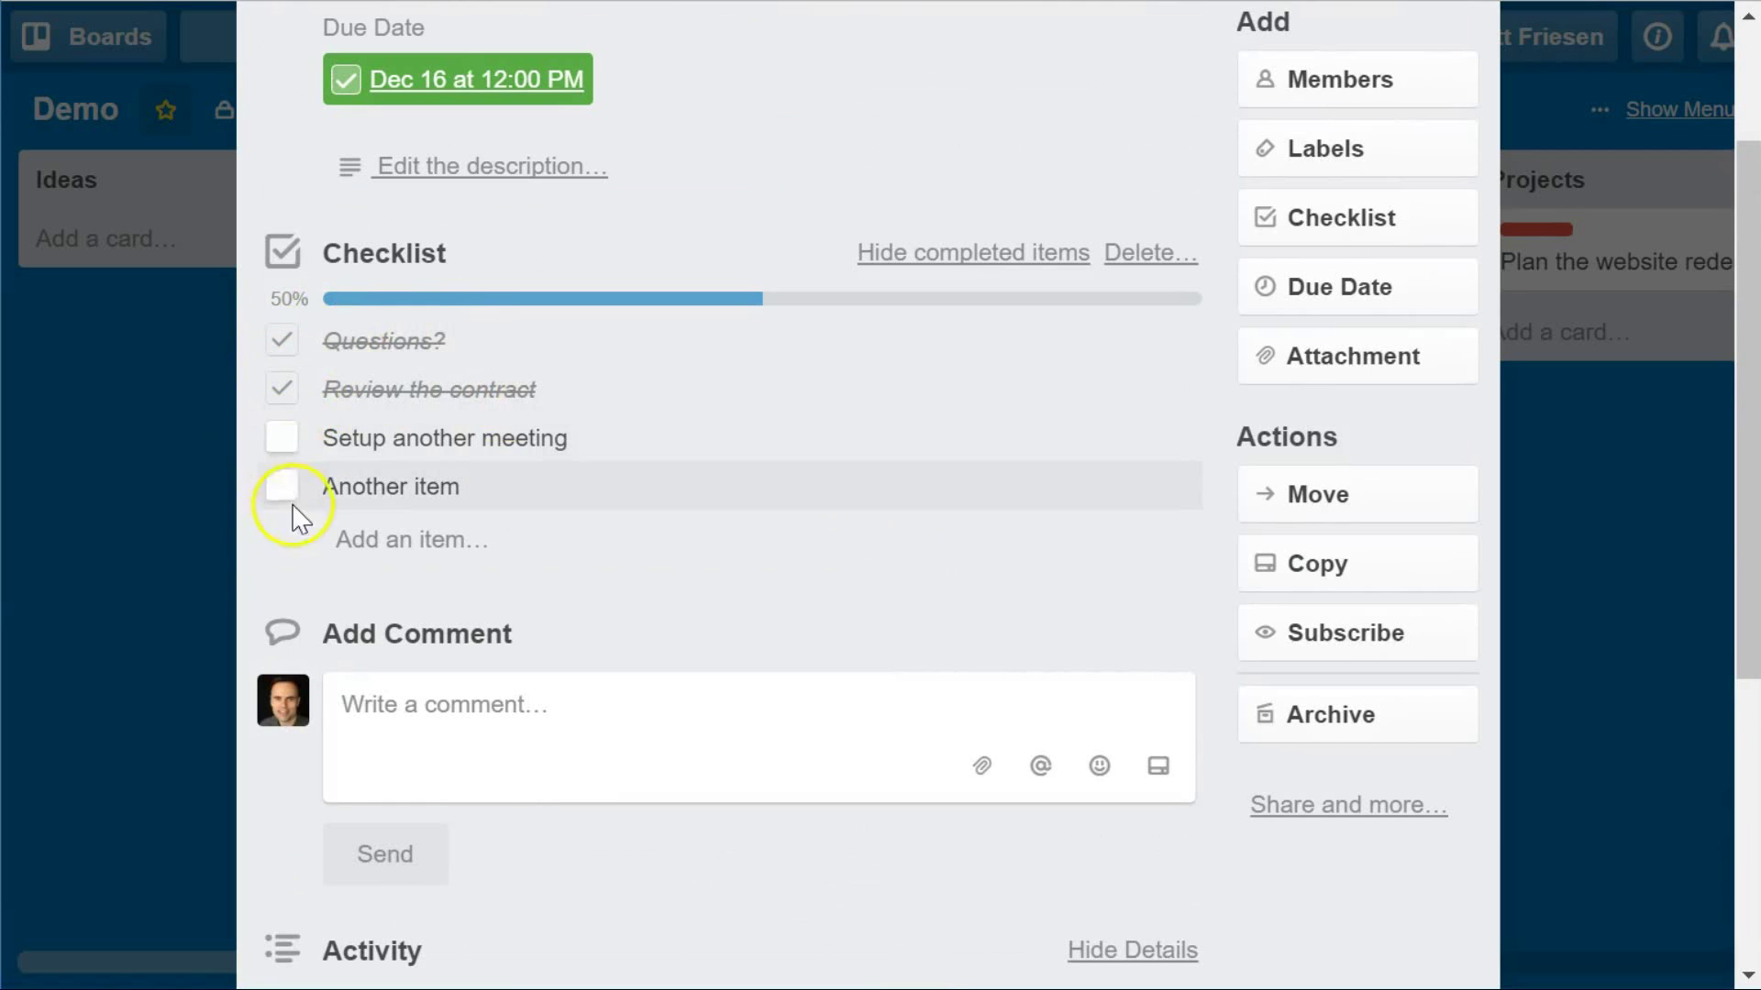
Compare the card's activity history with its checked checklist items and completed due date, and close the card.
scroll(623, 468, down, 4)
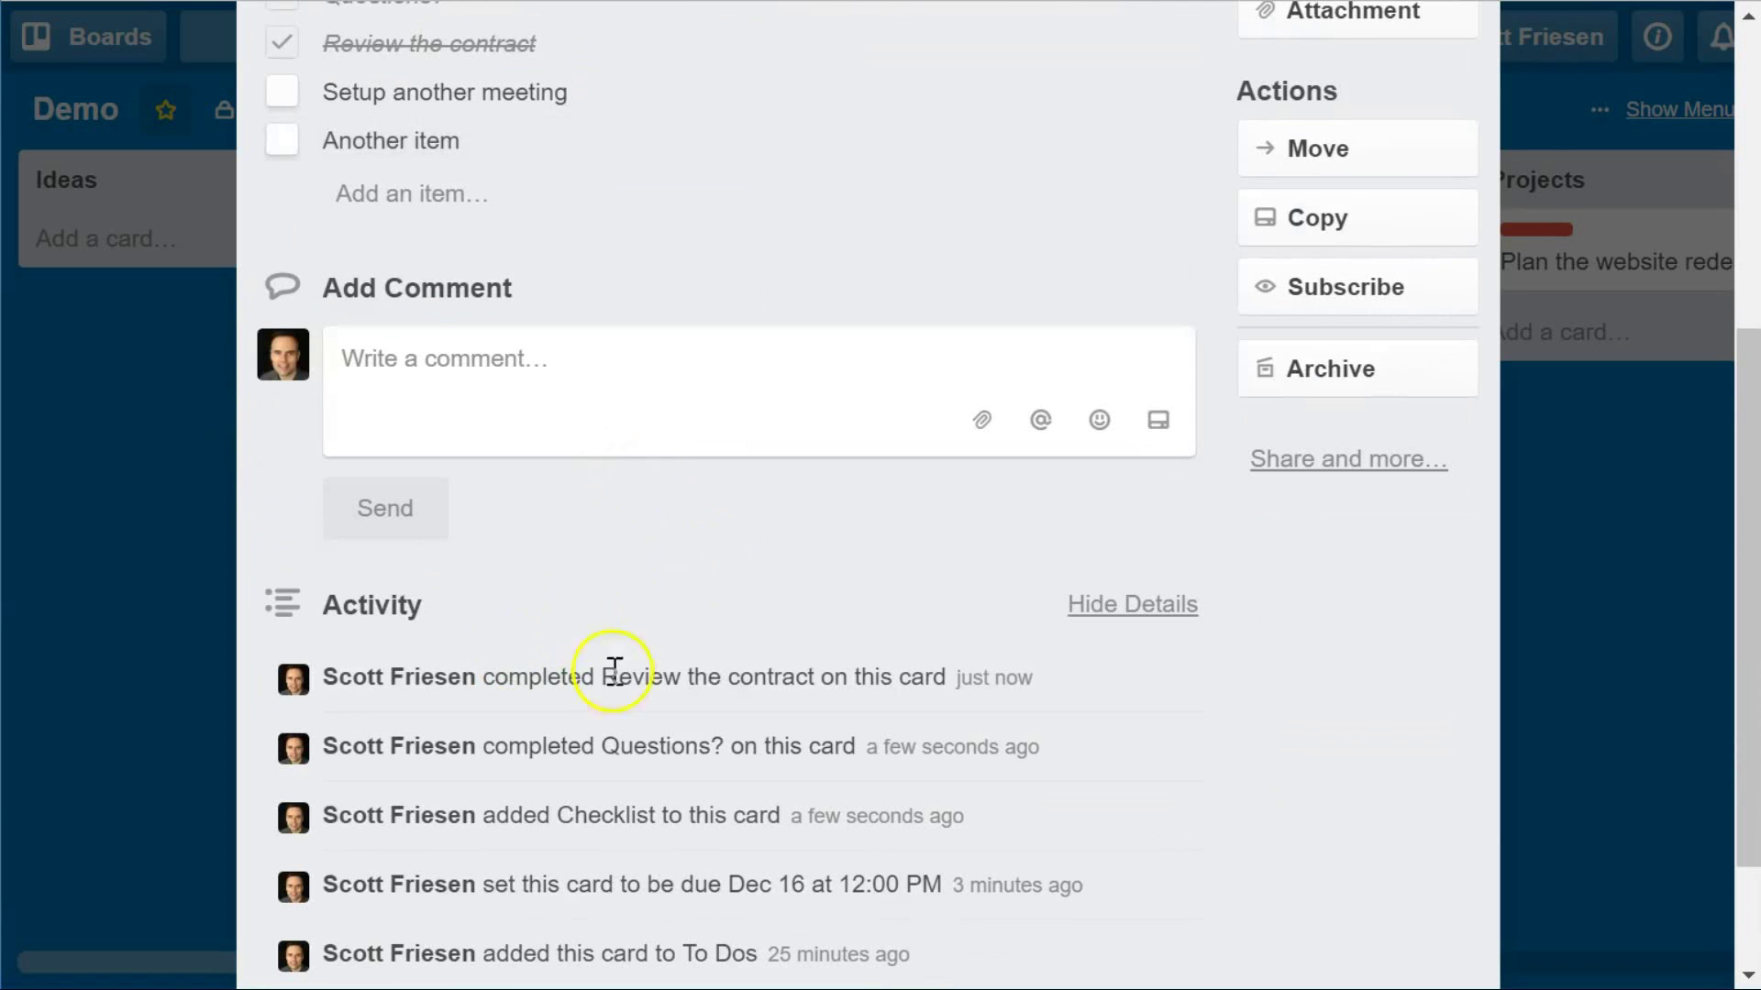
scroll(843, 670, up, 6)
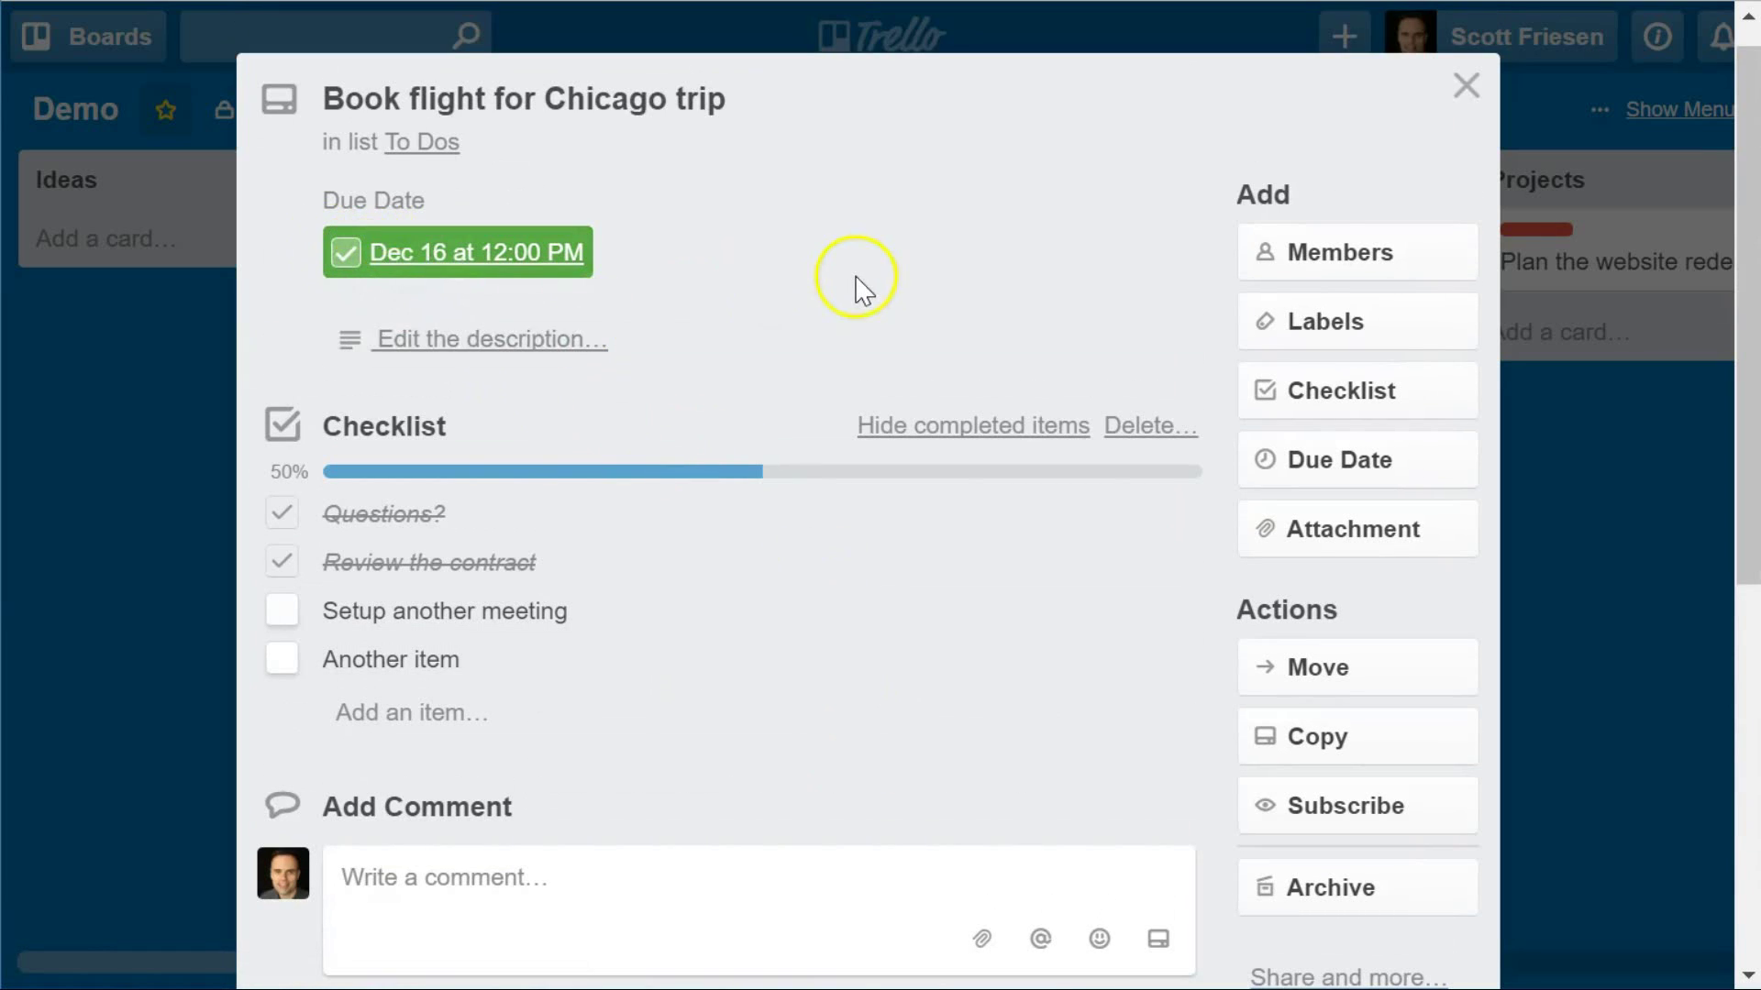
scroll(857, 283, down, 8)
scroll(862, 292, down, 2)
scroll(867, 295, up, 10)
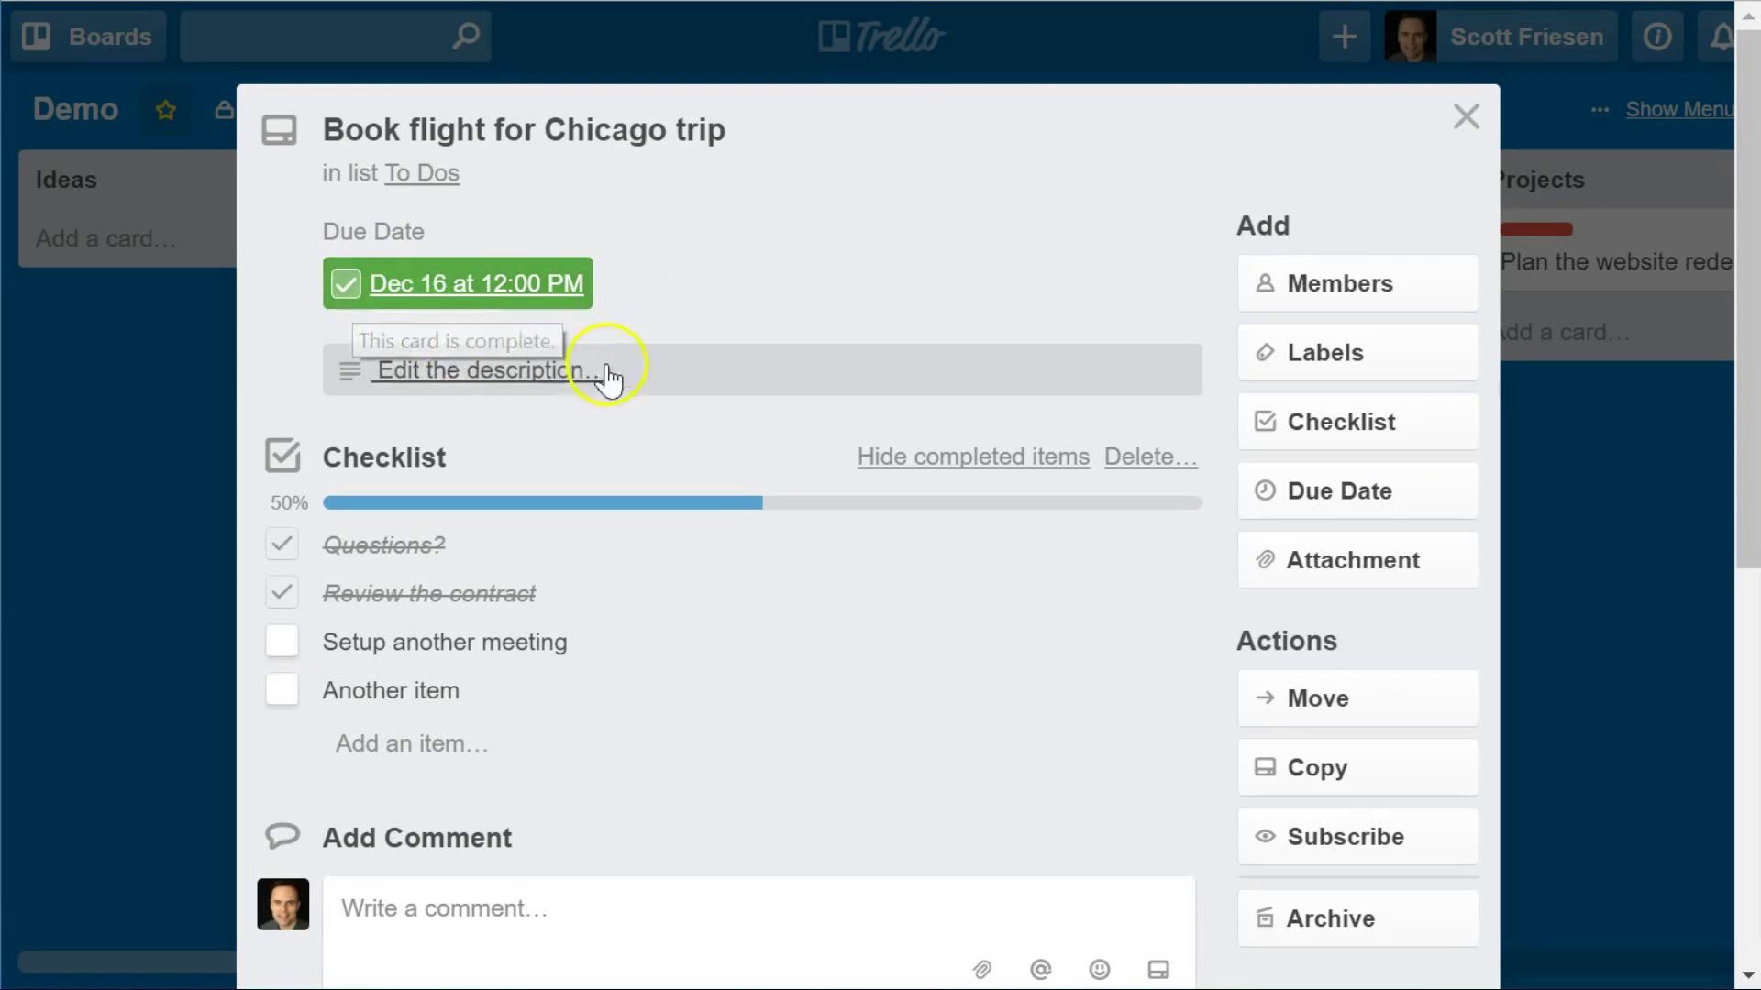
scroll(676, 394, down, 8)
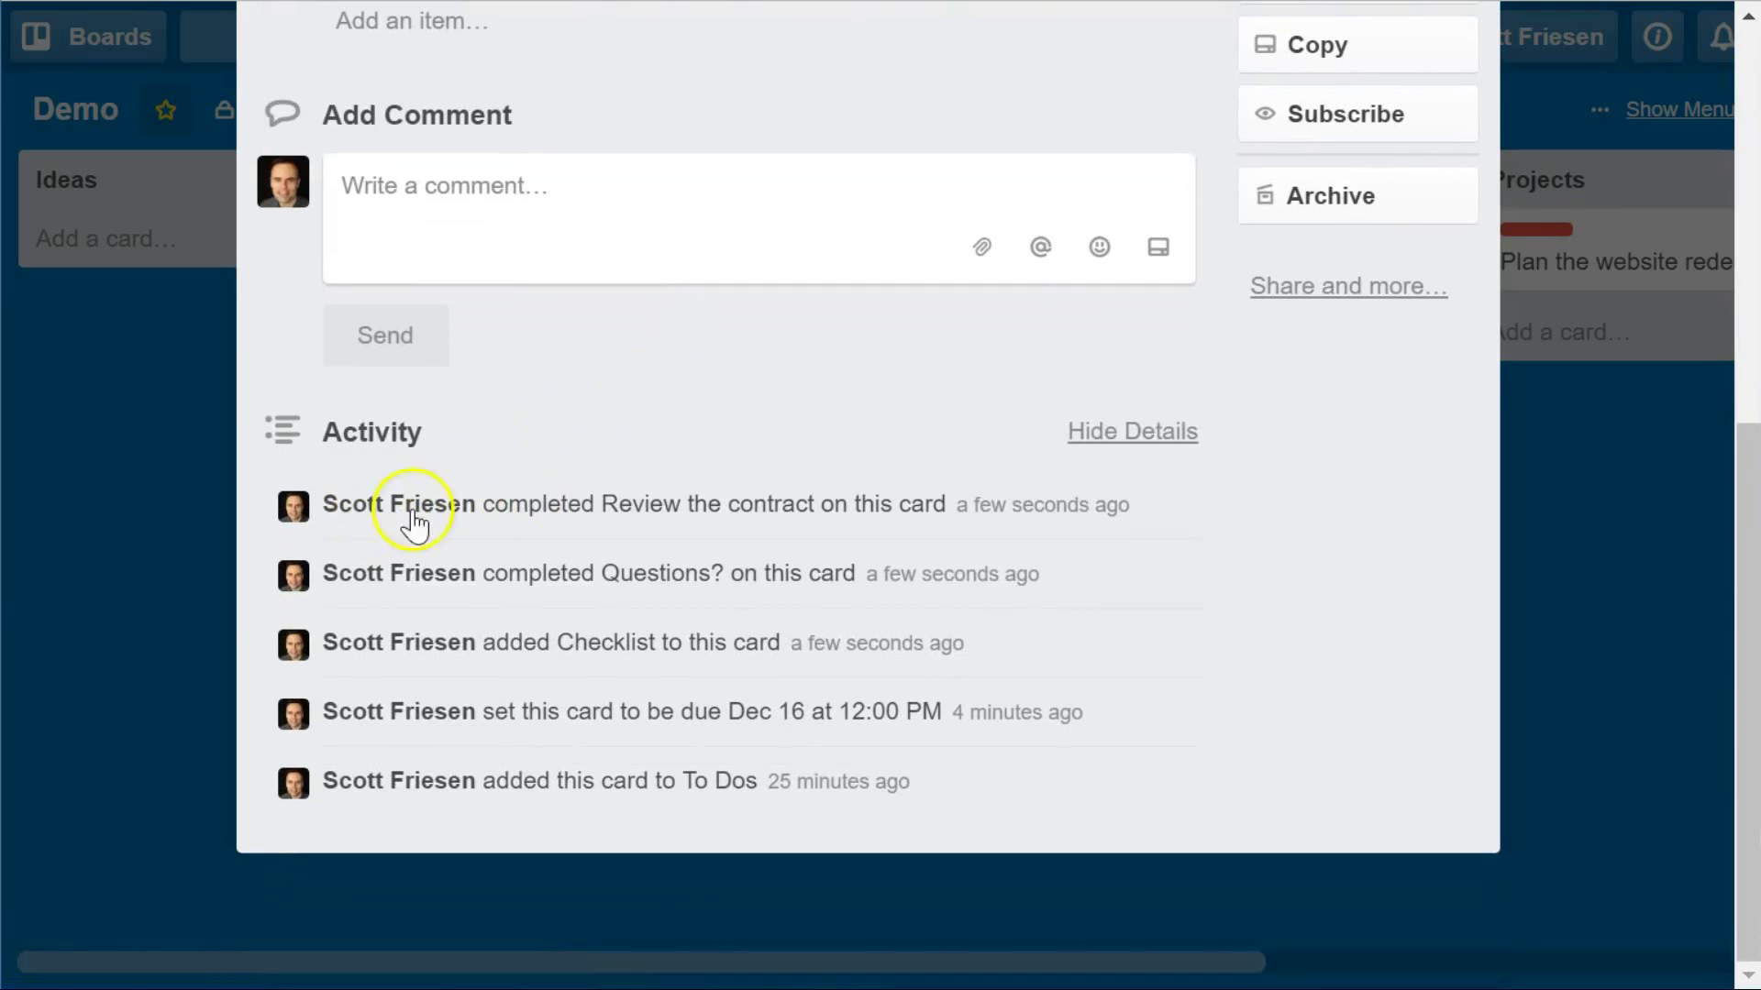
scroll(839, 543, up, 8)
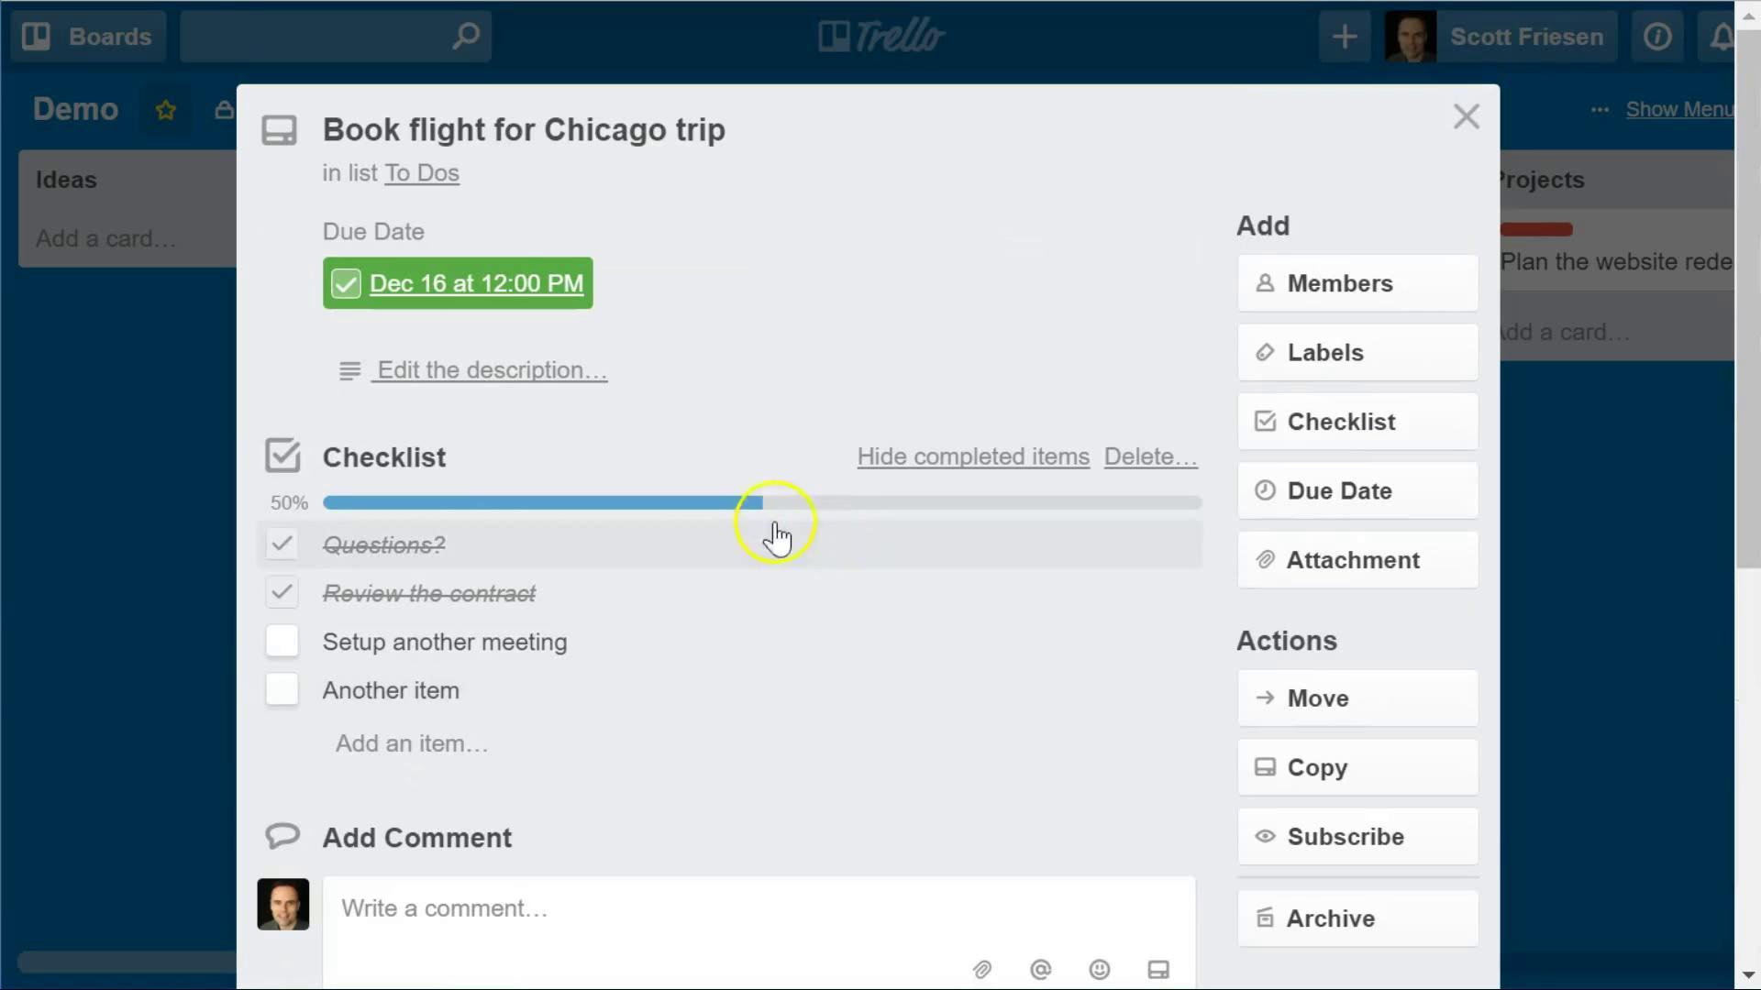
click(143, 497)
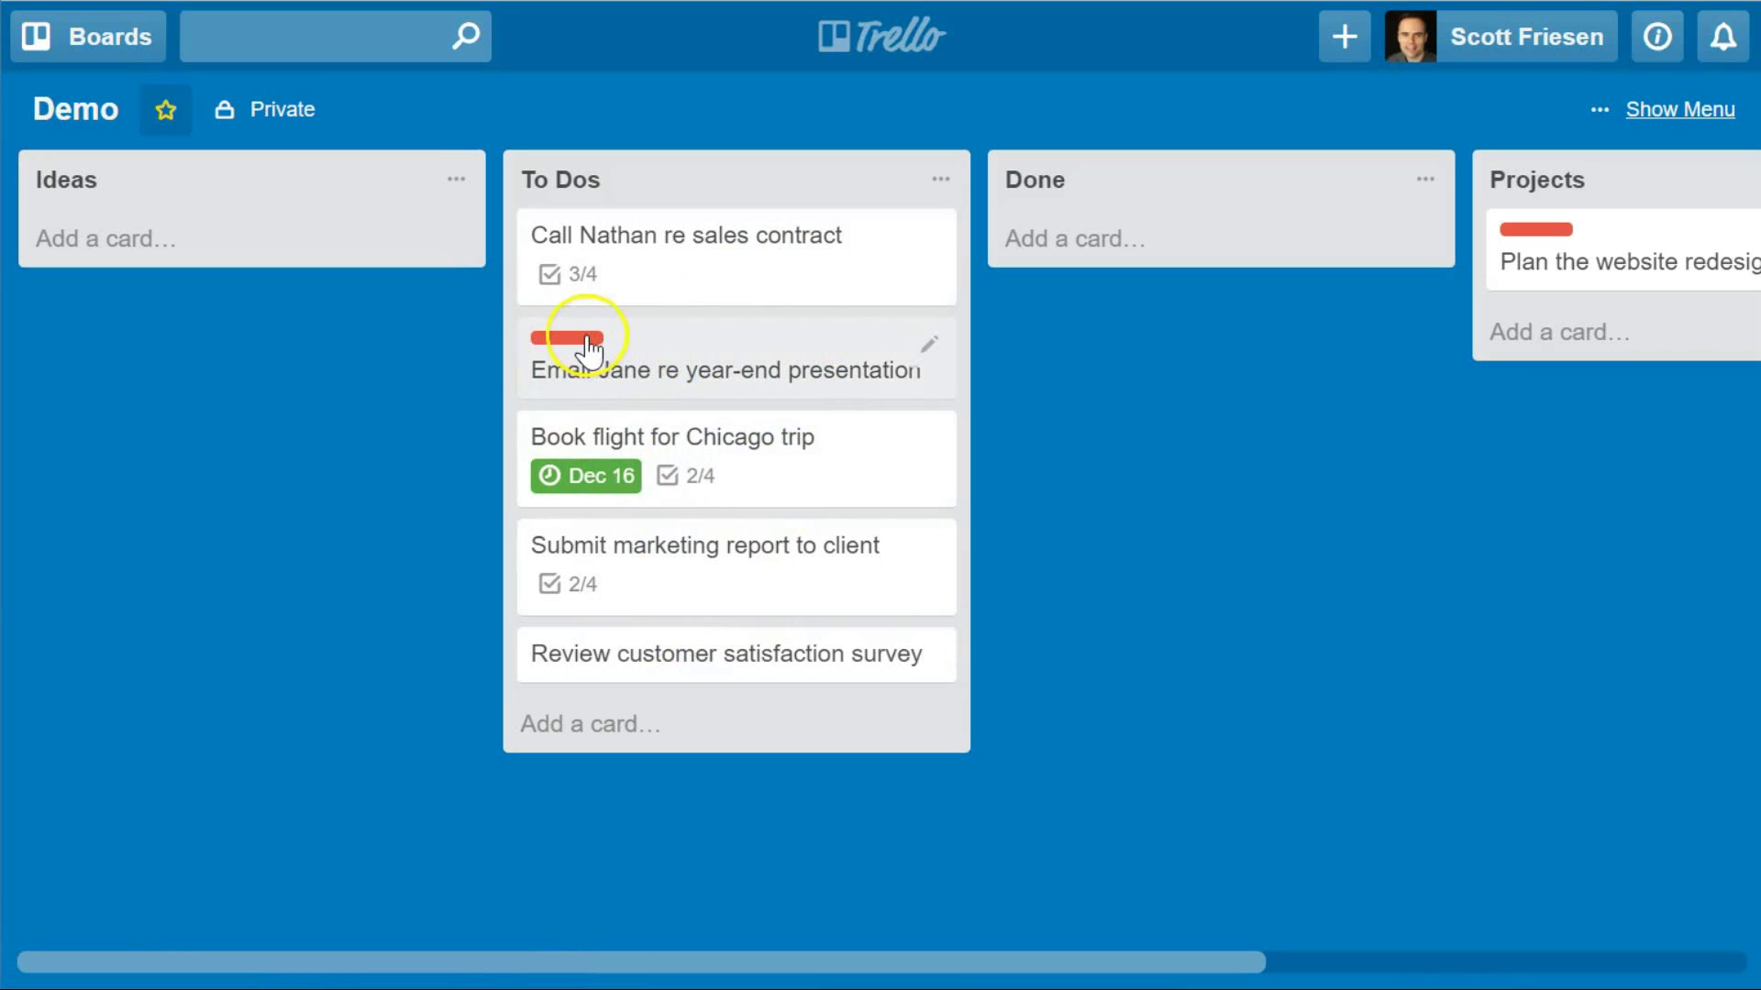
Move the sales contract call card from the To Dos list to the Done list.
drag(806, 267, 1329, 260)
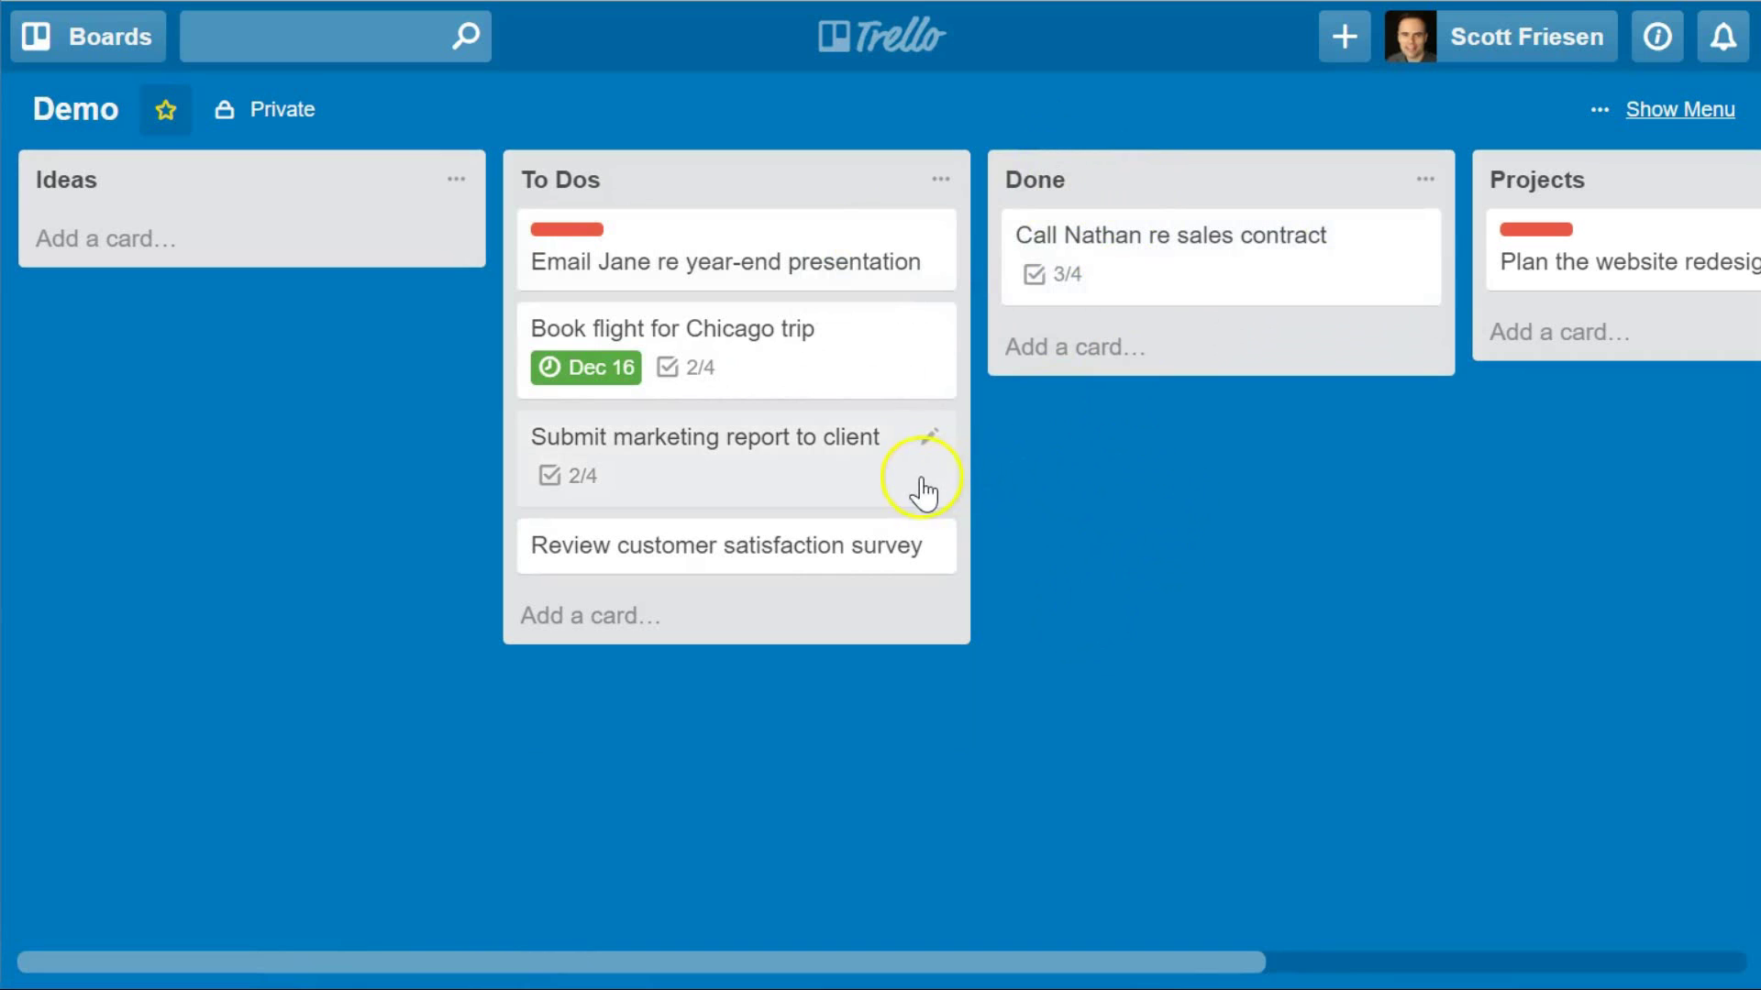
View the Archive option among the quick edit actions of the "Submit marketing report to client" card and close them.
click(926, 435)
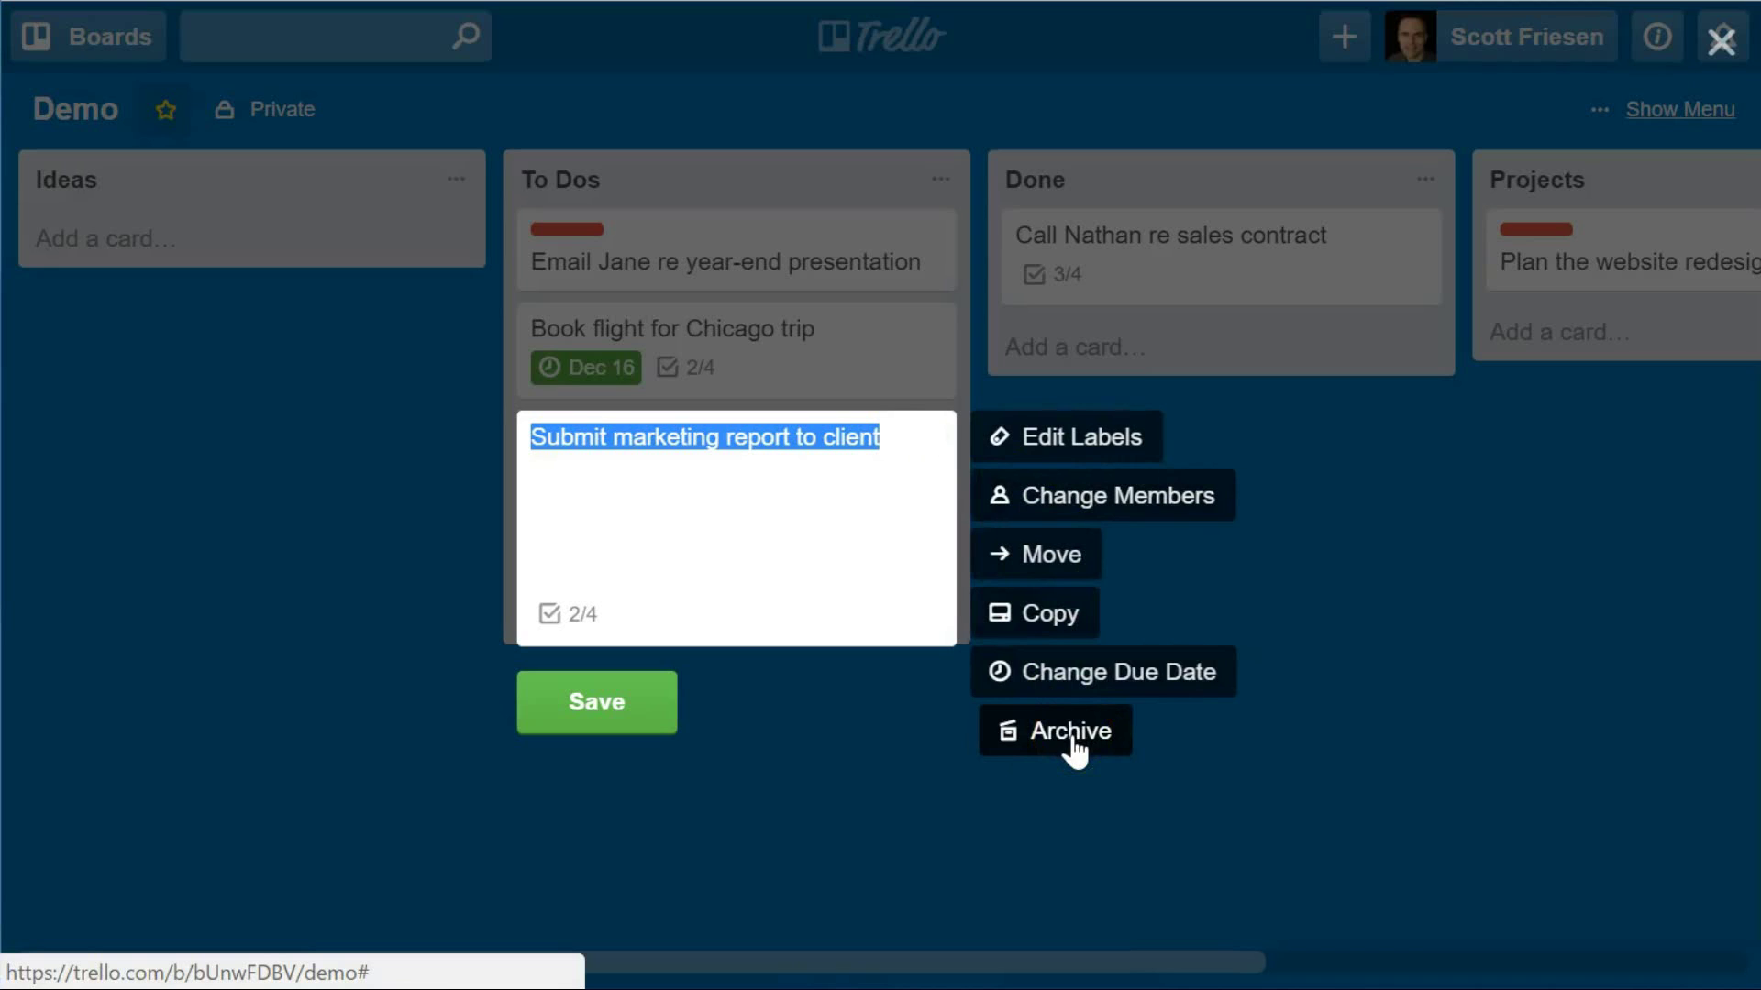
click(1408, 510)
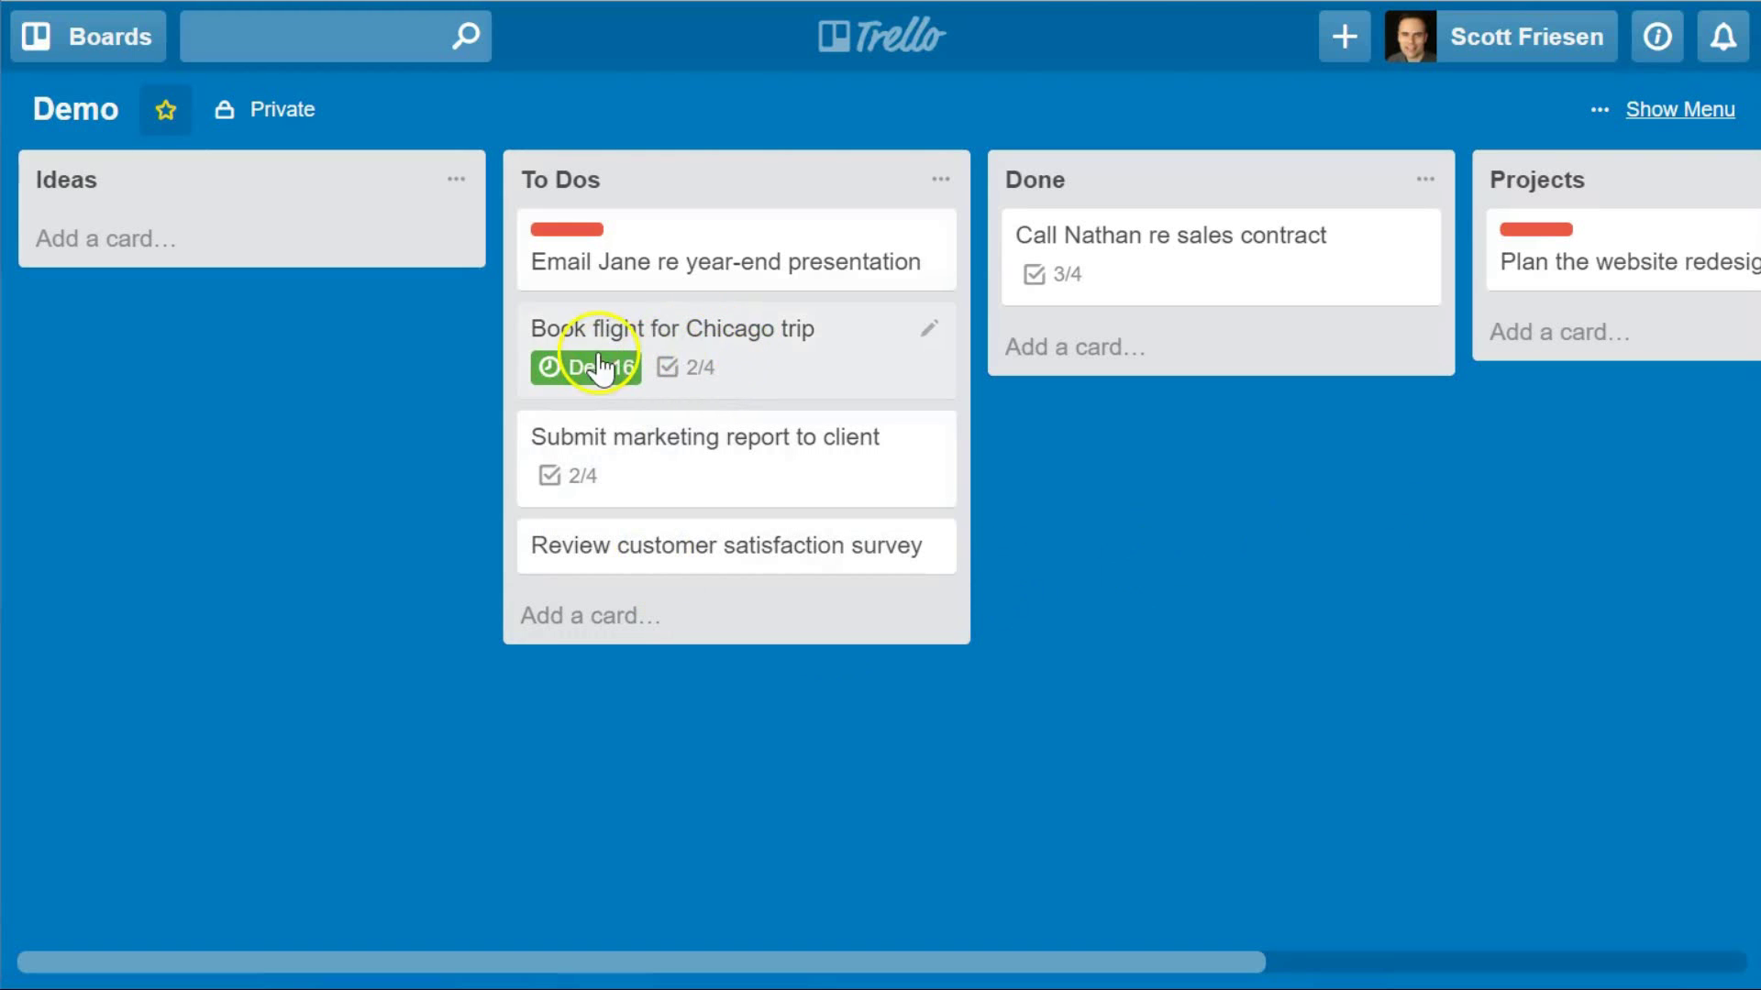
Examine the due date badge and completion mark of the "Book flight for Chicago trip" card, and close the card.
mouse_move(609, 385)
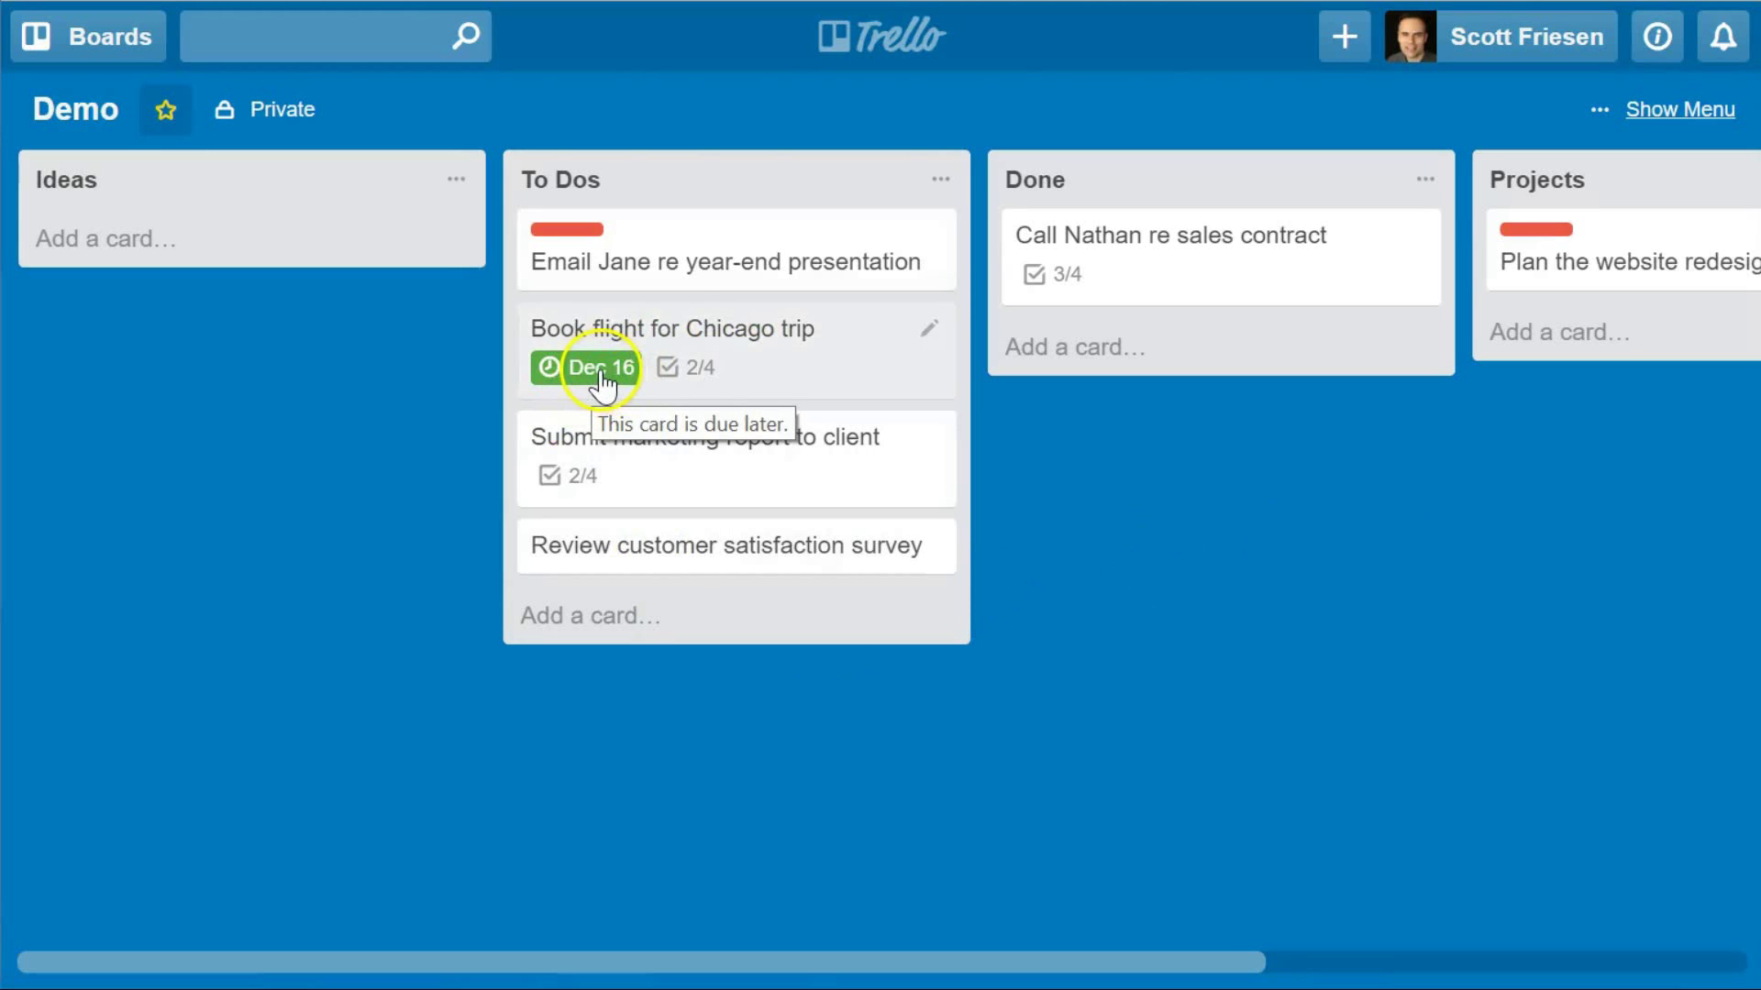
click(597, 378)
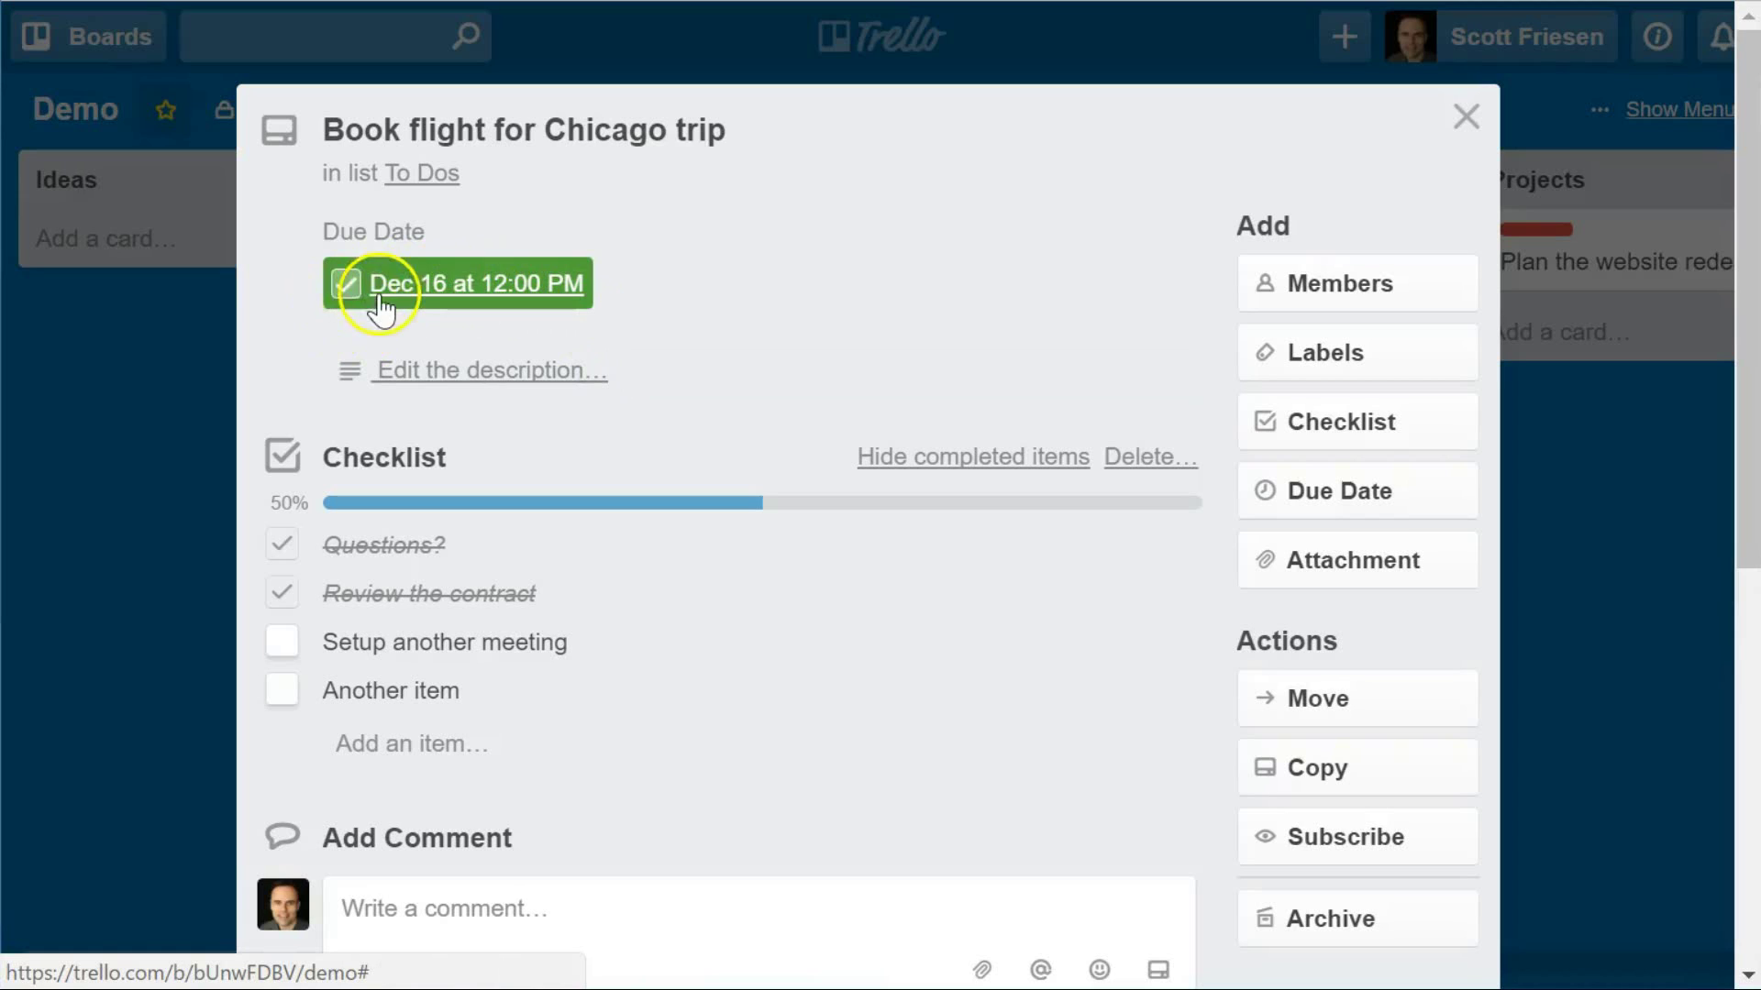
click(167, 443)
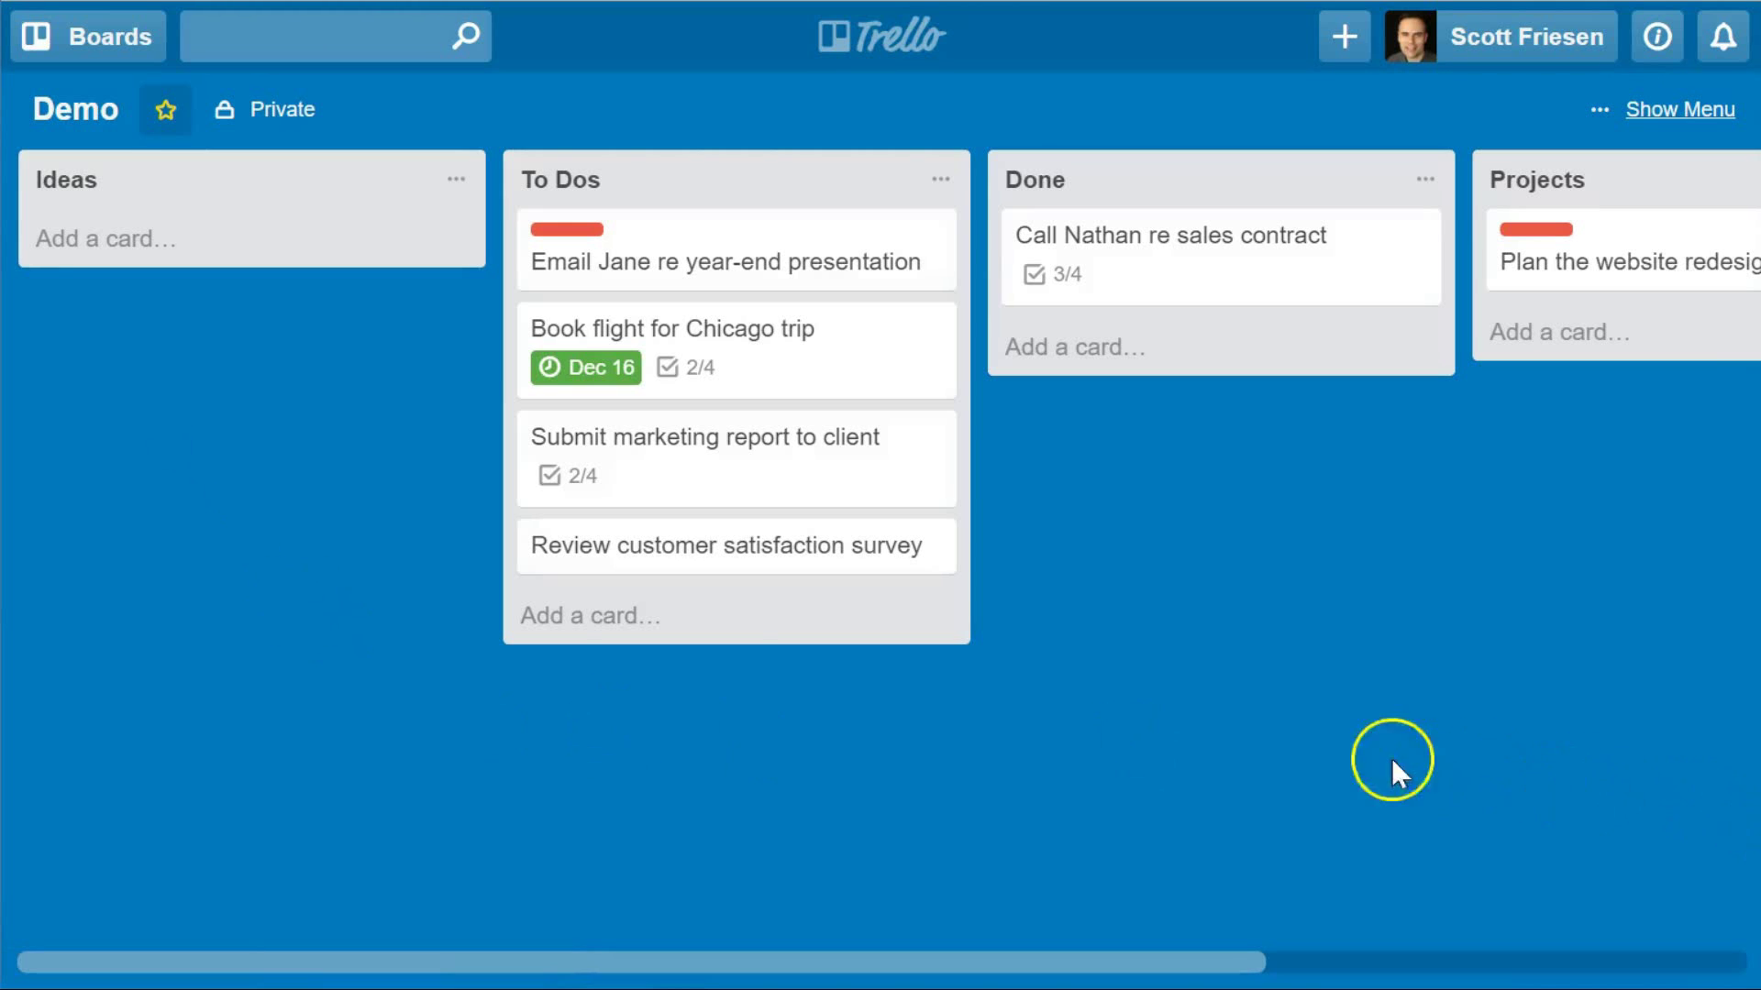